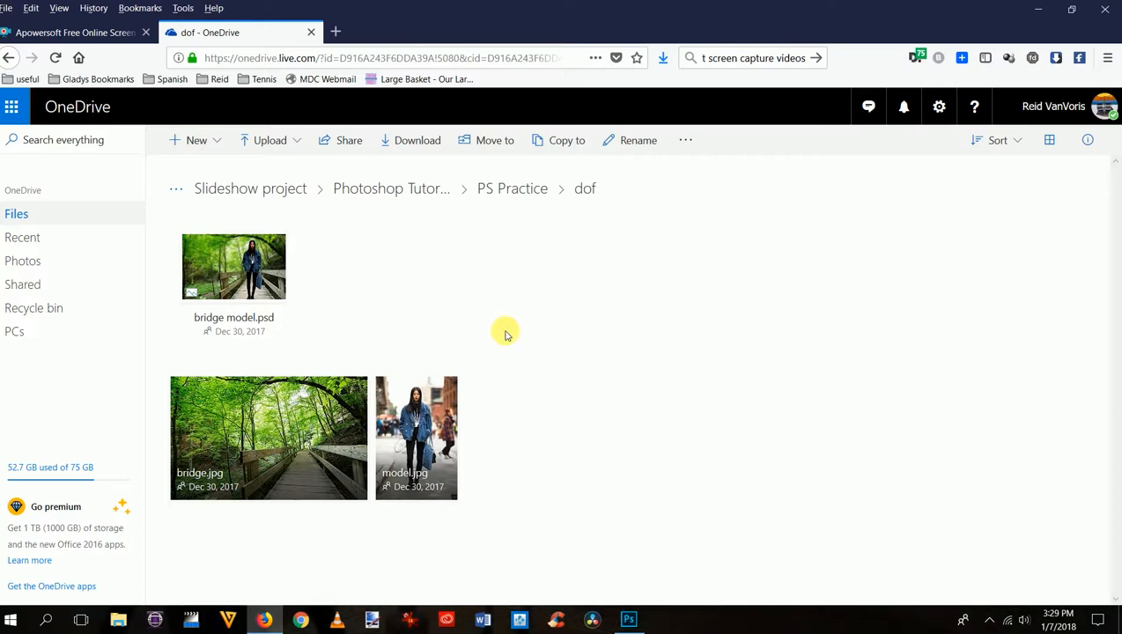
# Download bridge.jpg from the dof folder and open it with Adobe Photoshop CC 2018
pyautogui.click(358, 389)
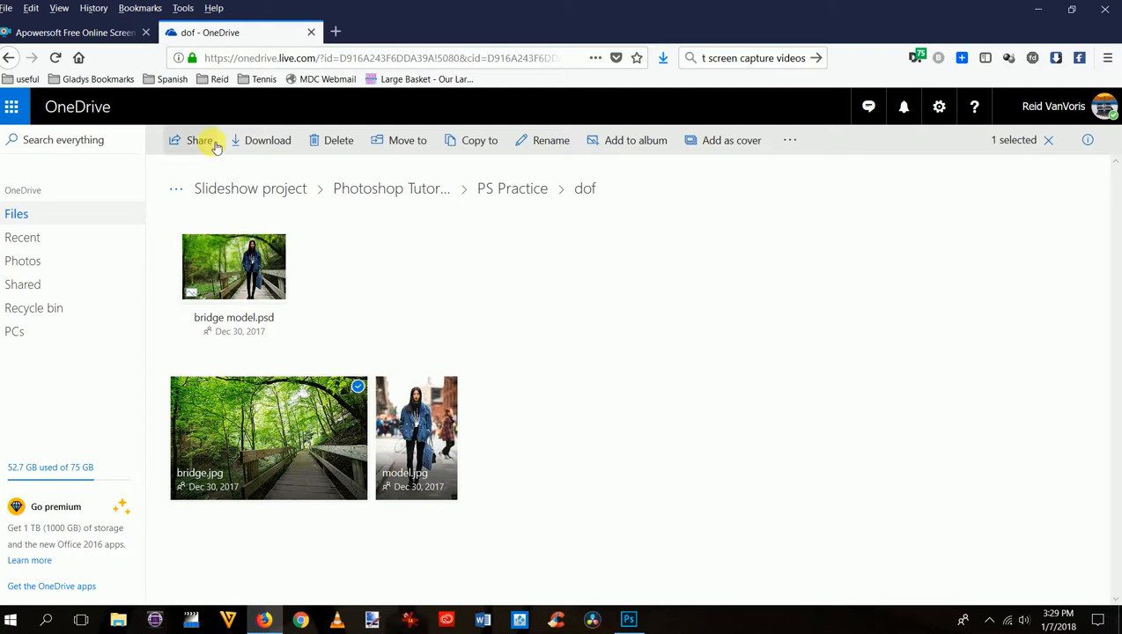
pyautogui.click(259, 145)
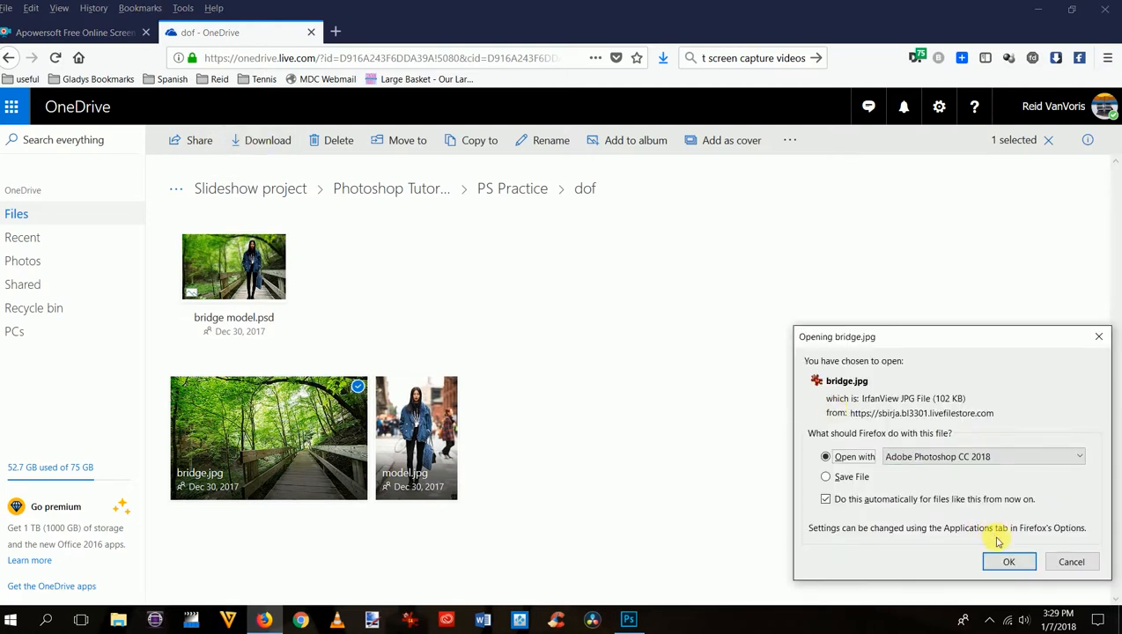
pyautogui.click(1007, 562)
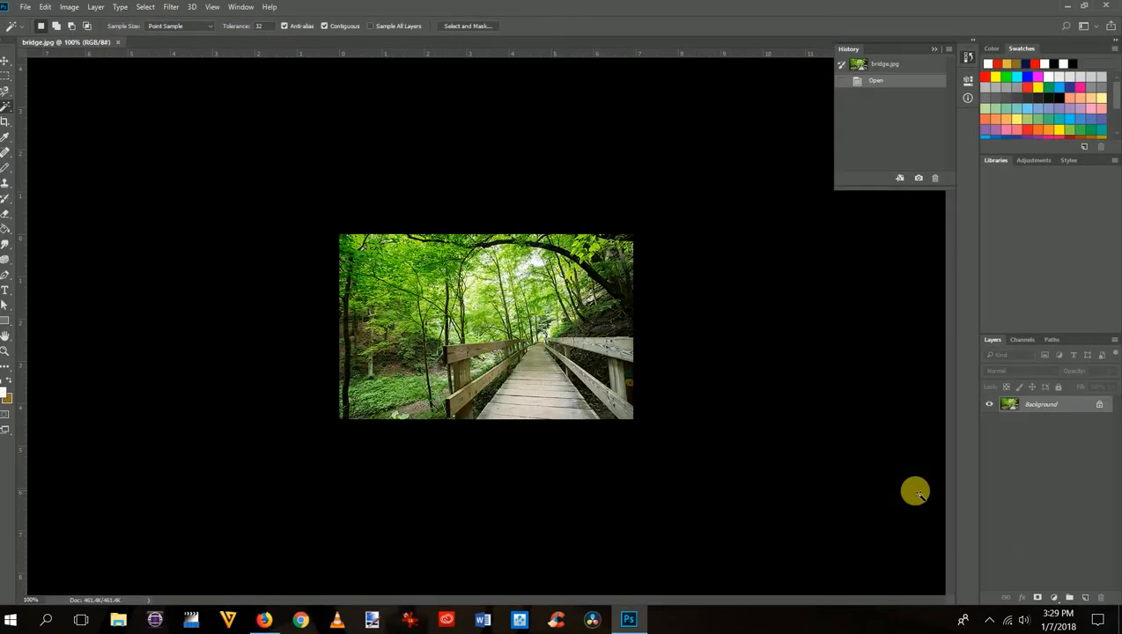
# Convert the bridge image's locked Background into a regular layer named BG
pyautogui.doubleClick(1037, 406)
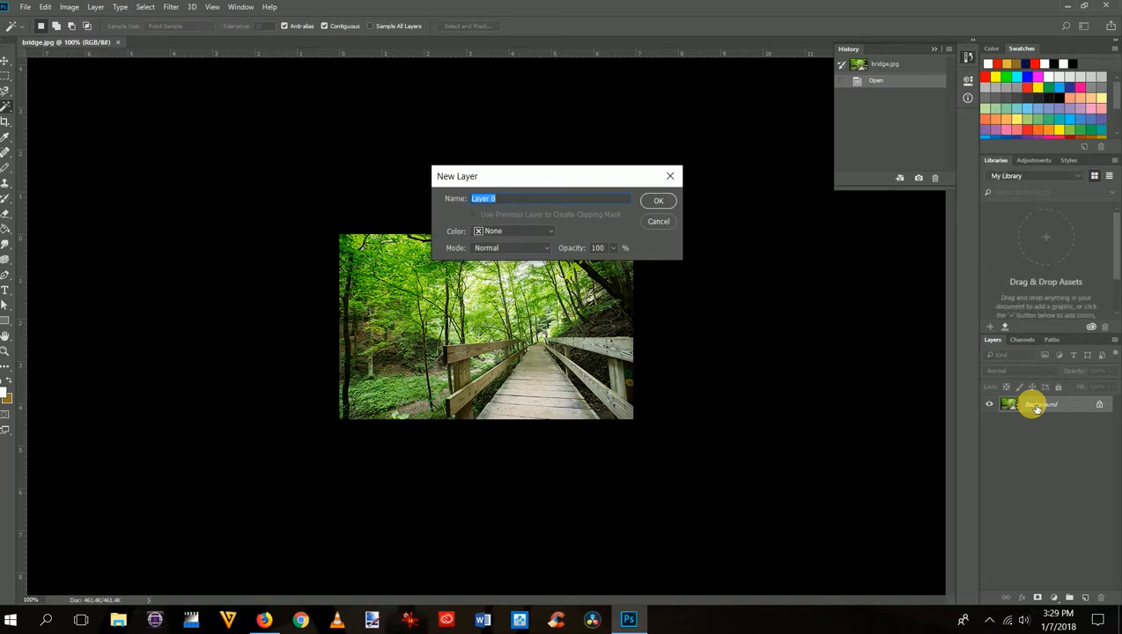
pyautogui.write('BG')
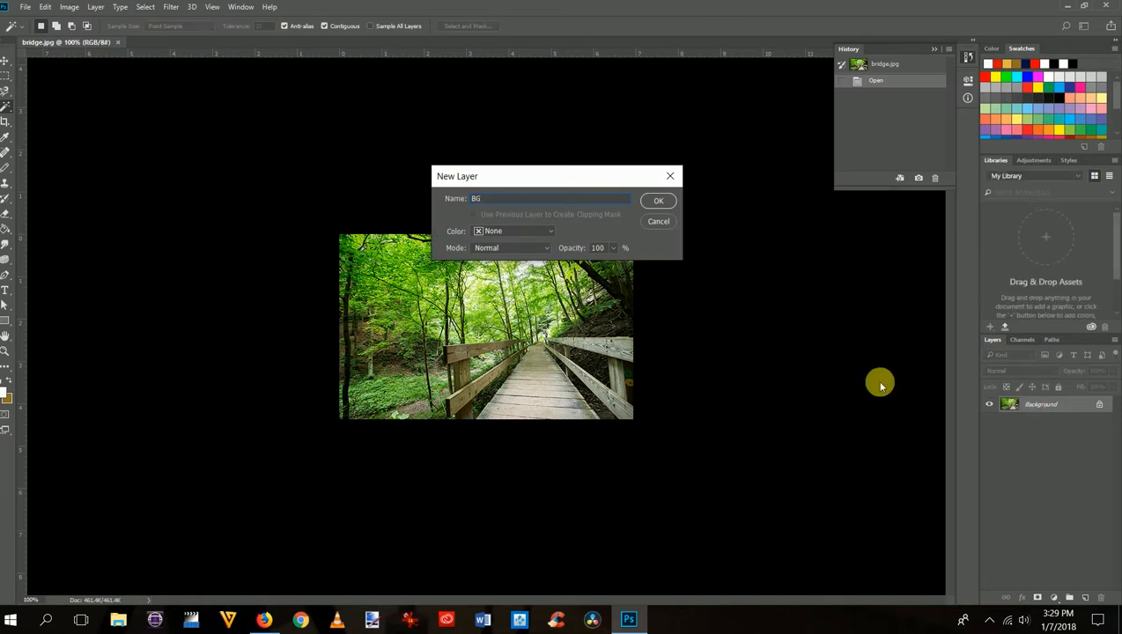
pyautogui.click(659, 204)
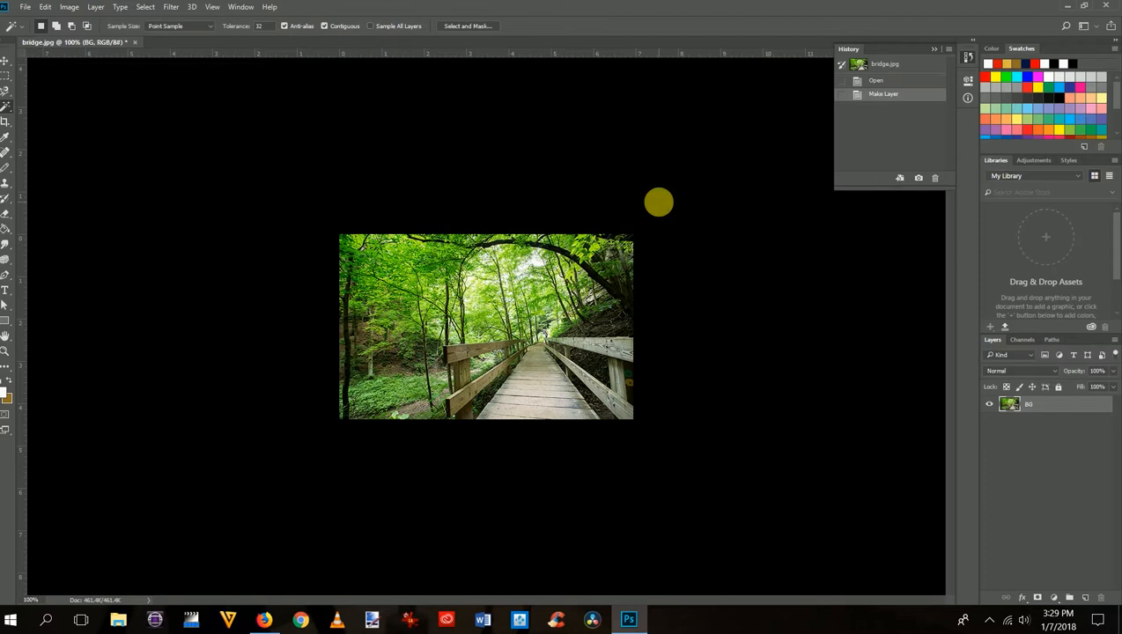
# Switch back to OneDrive in the browser, download only model.jpg and open it with Adobe Photoshop CC 2018
pyautogui.hotkey('alt', 'Tab')
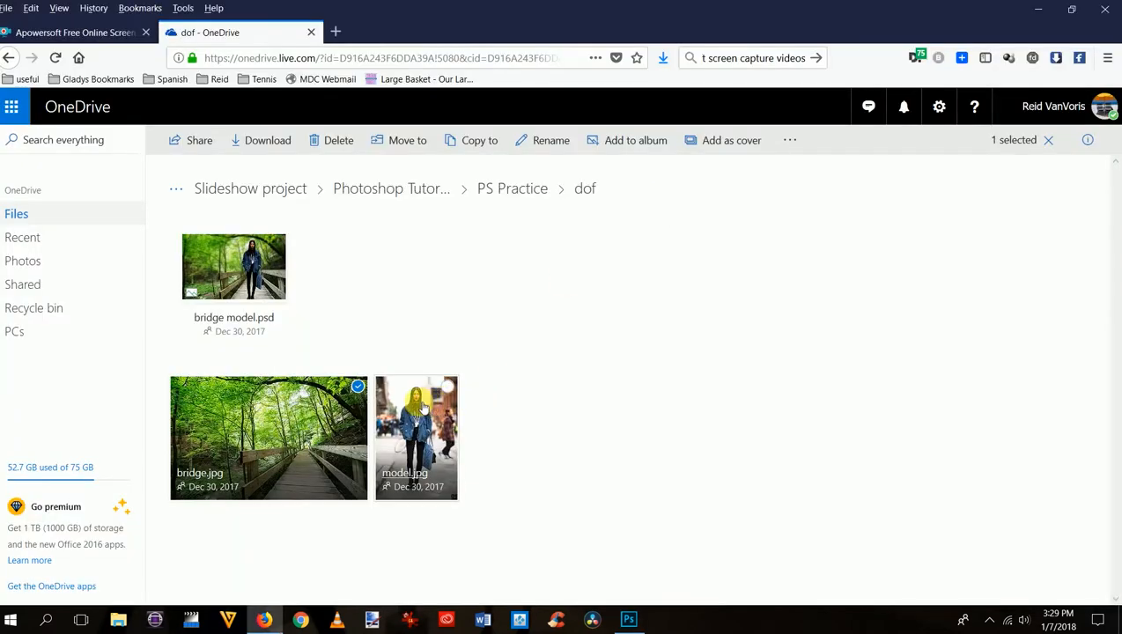
pyautogui.click(1048, 141)
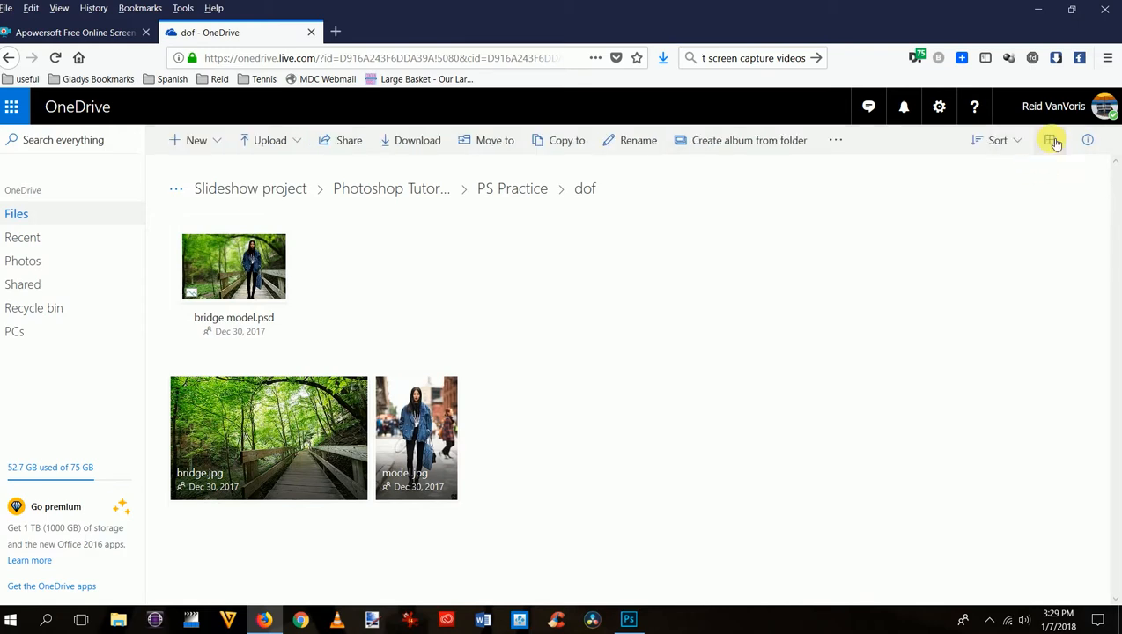
pyautogui.click(1053, 141)
pyautogui.click(923, 213)
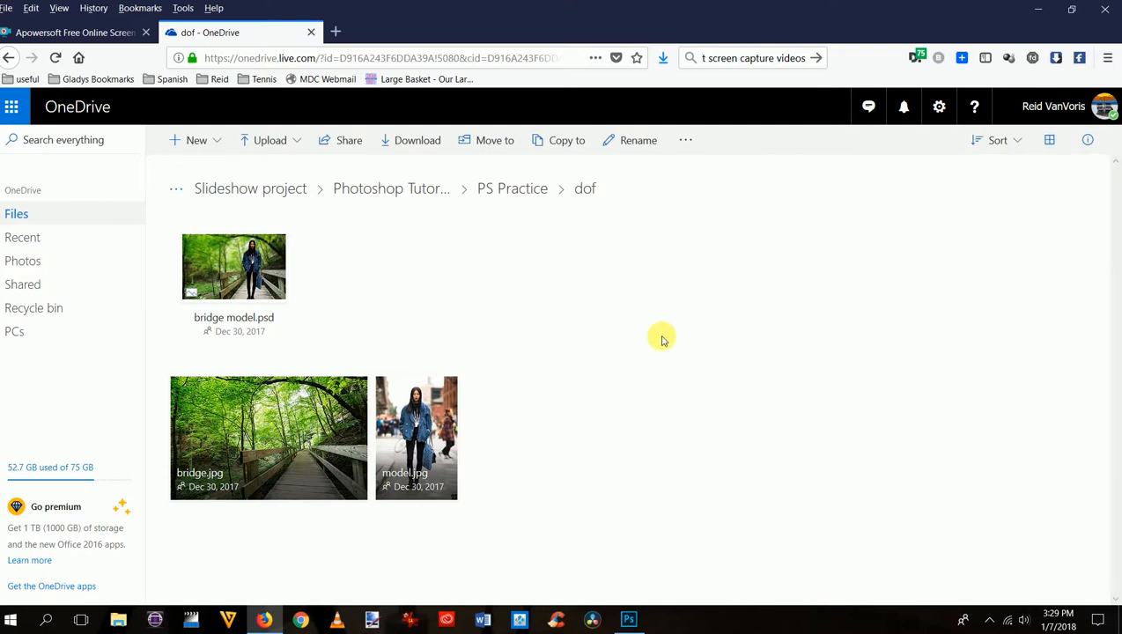
pyautogui.click(449, 388)
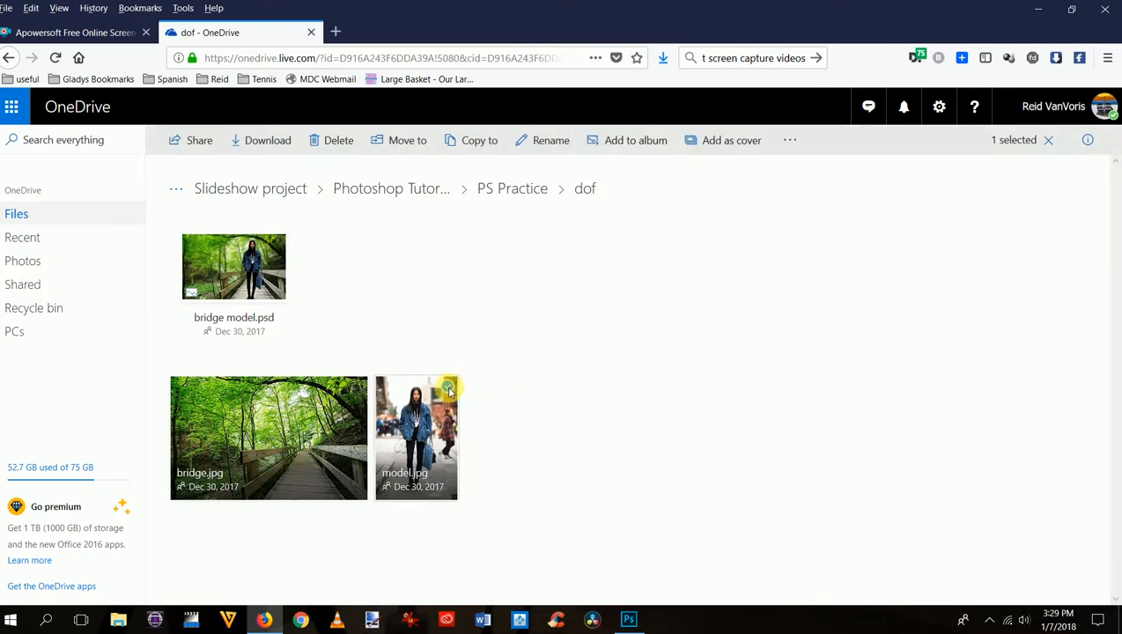
pyautogui.click(258, 141)
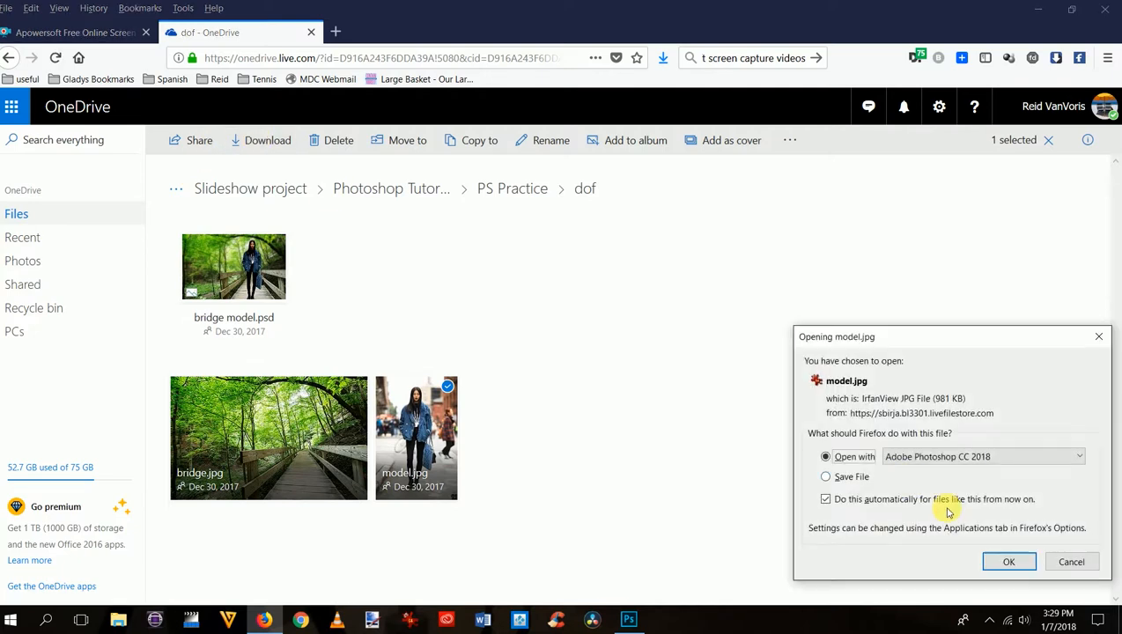
pyautogui.click(1009, 562)
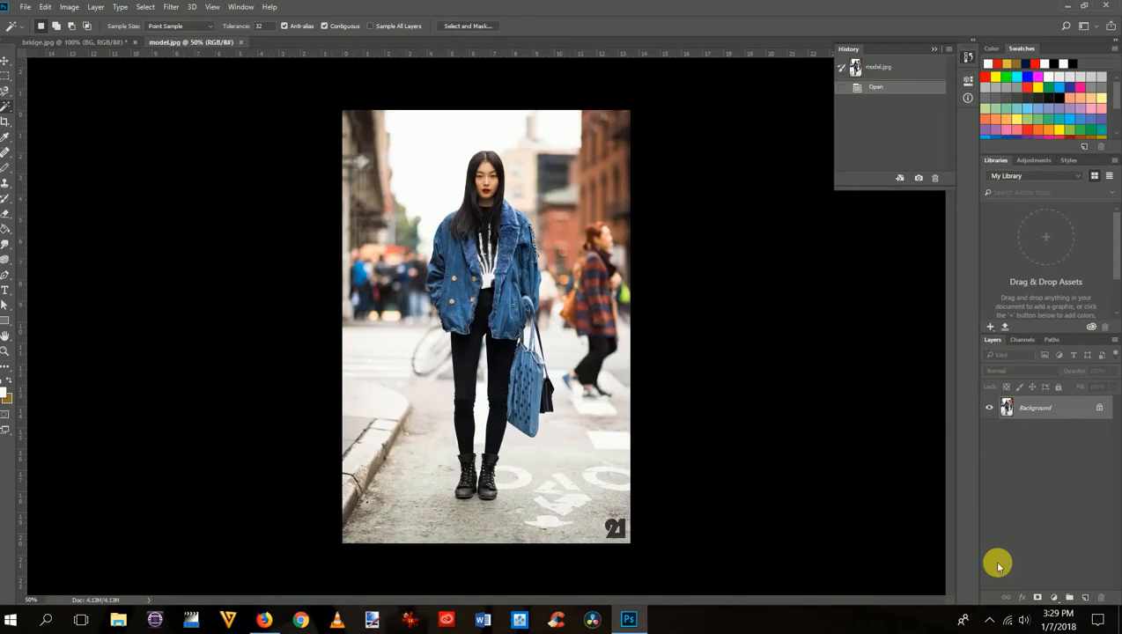
# Convert the model image's locked Background into a regular layer named model
pyautogui.doubleClick(1033, 421)
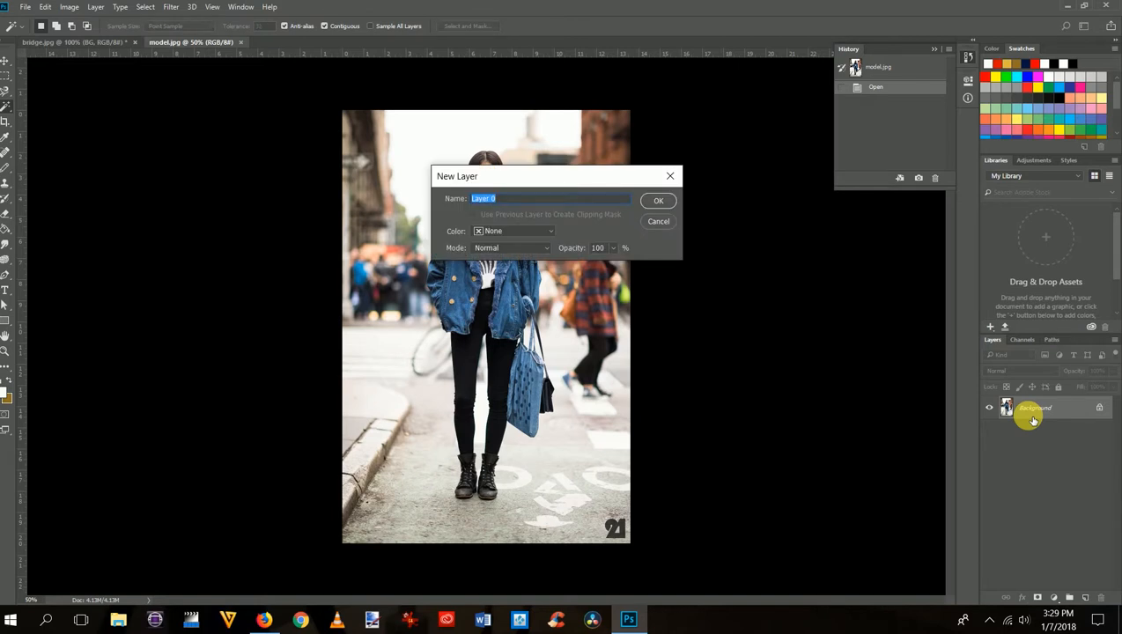
pyautogui.write('model')
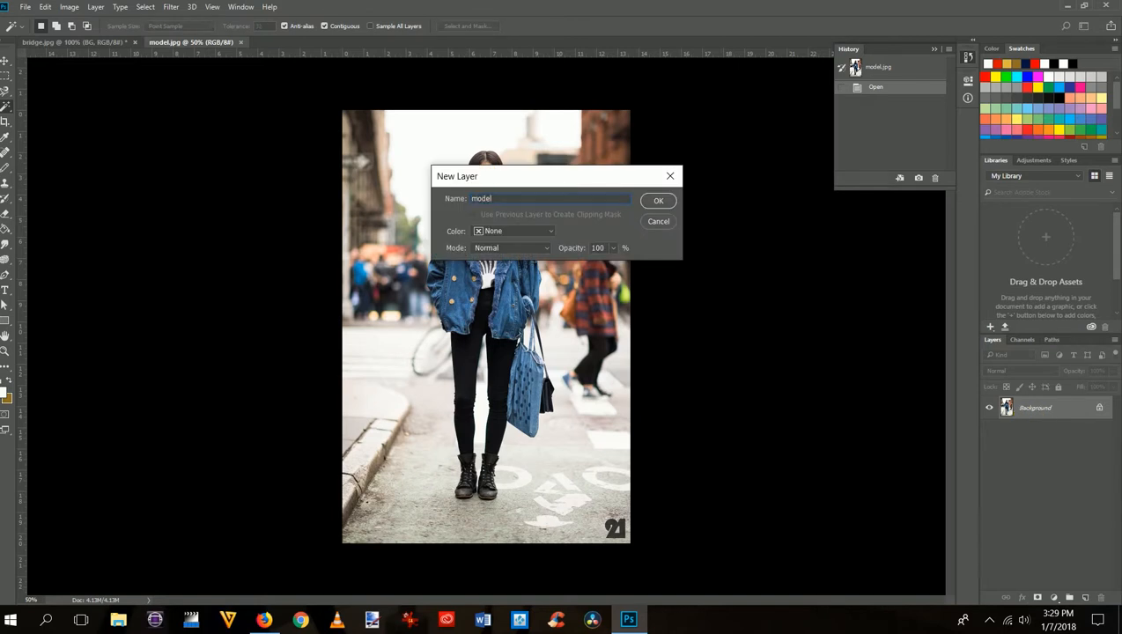
pyautogui.press('Return')
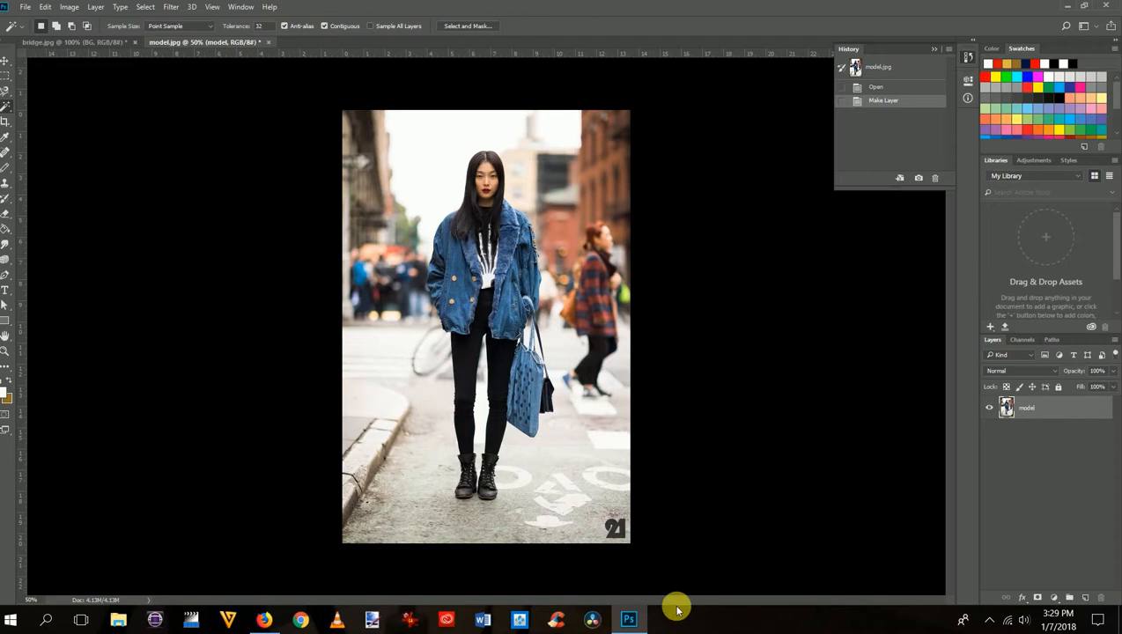
# Switch back to OneDrive in the browser, download only bridge model.psd and open it with Adobe Photoshop CC 2018
pyautogui.hotkey('alt', 'Tab')
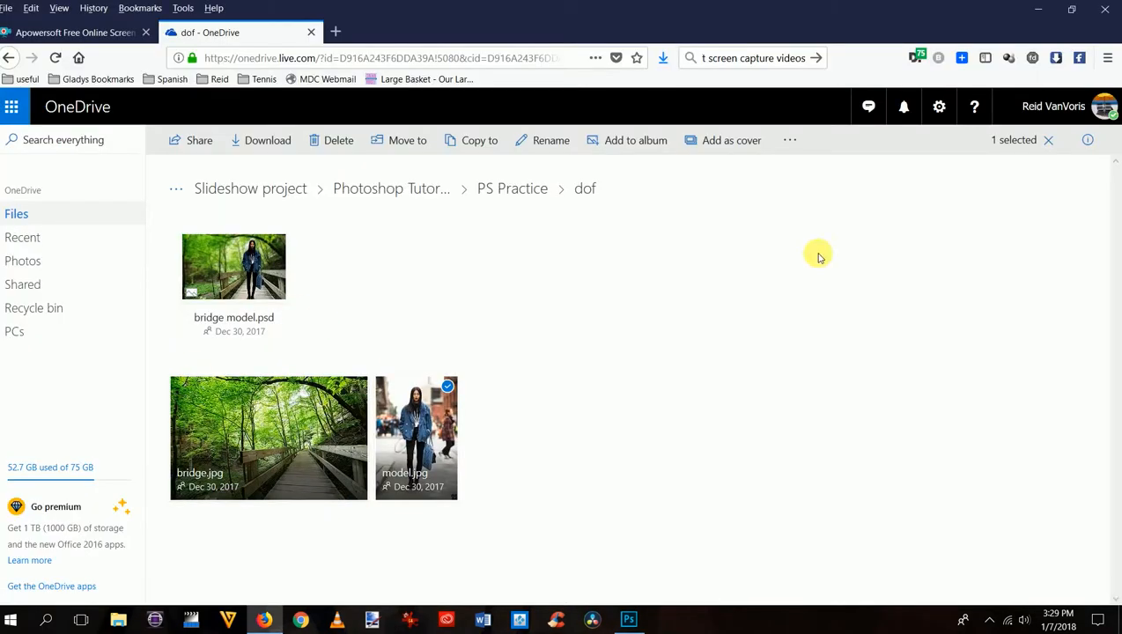
pyautogui.click(1049, 141)
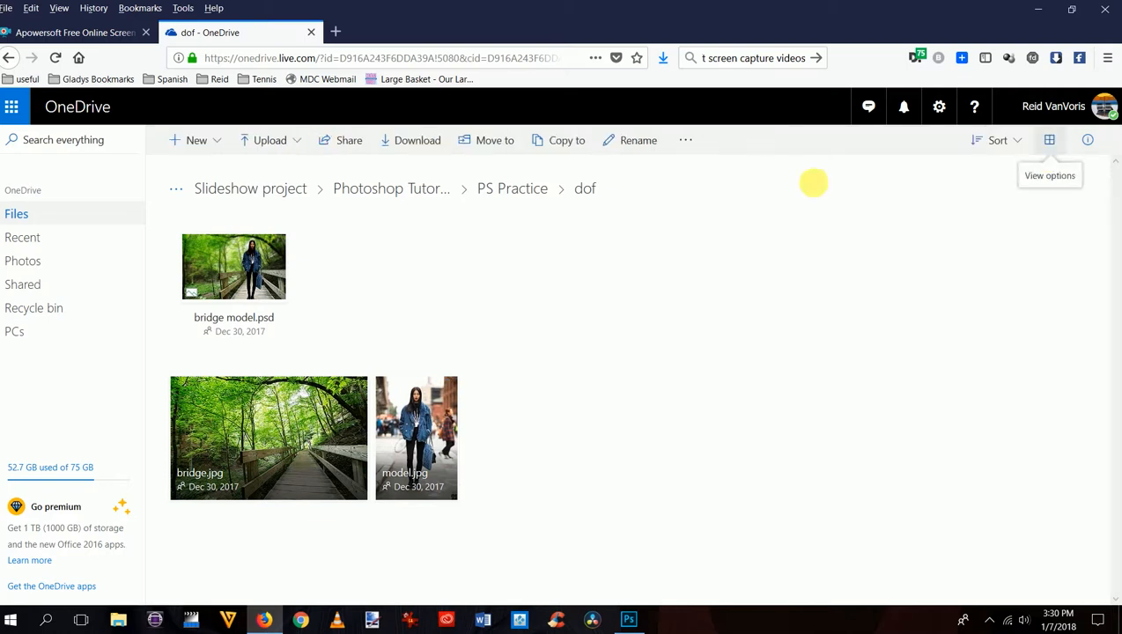
pyautogui.click(287, 231)
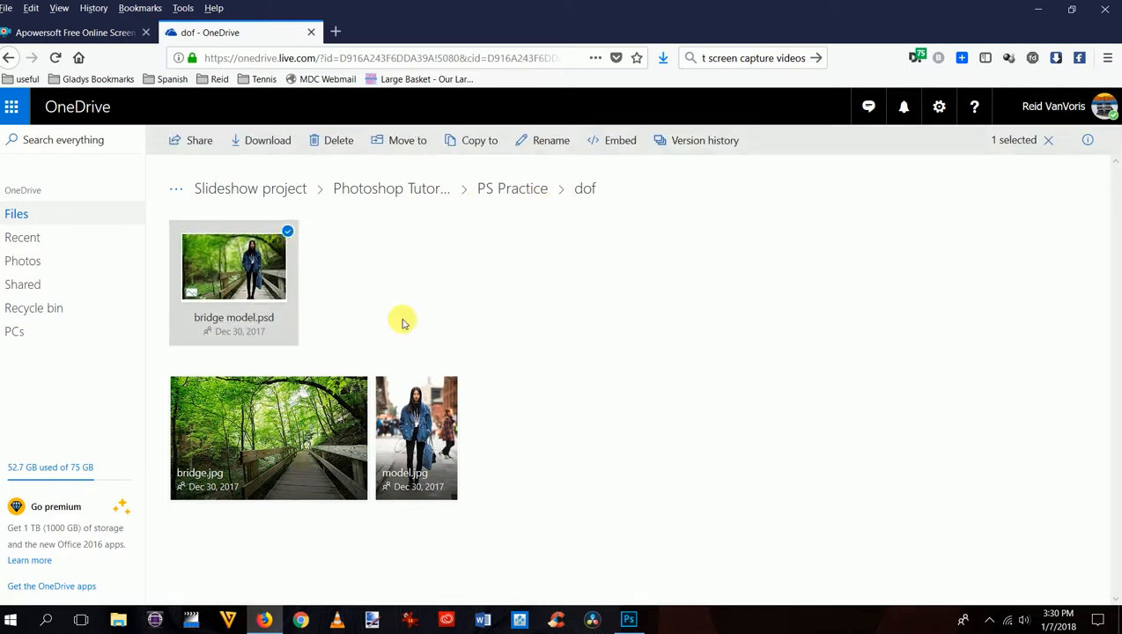
pyautogui.click(280, 146)
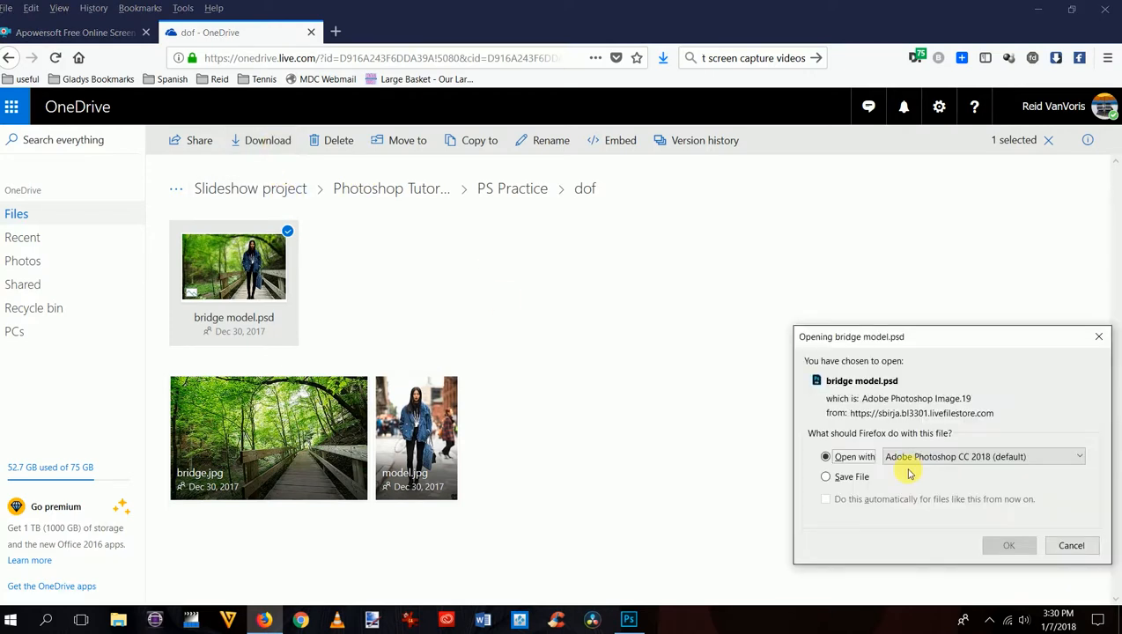
pyautogui.click(996, 545)
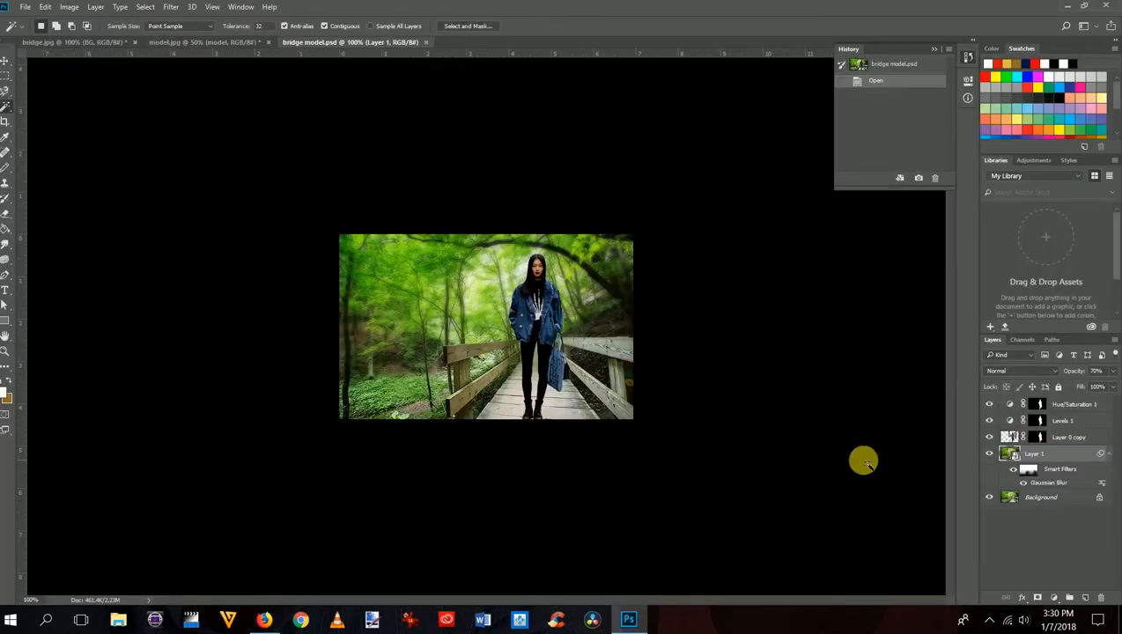
# Compare the finished composite with the bridge and model source images, then close bridge model.psd
pyautogui.hotkey('ctrl', '0')
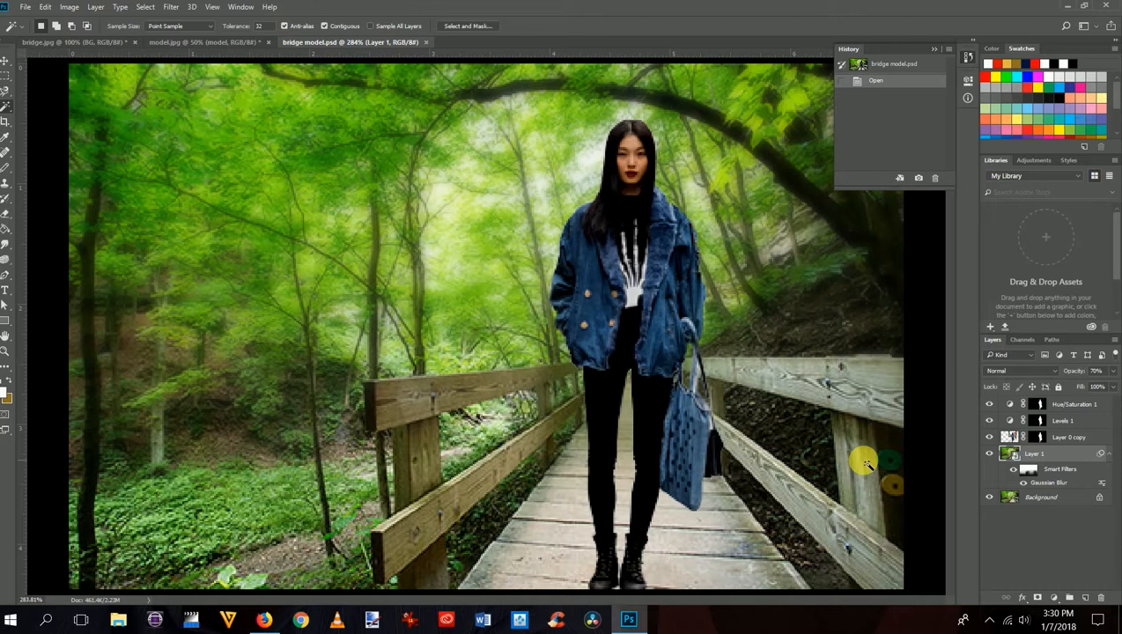
pyautogui.click(106, 42)
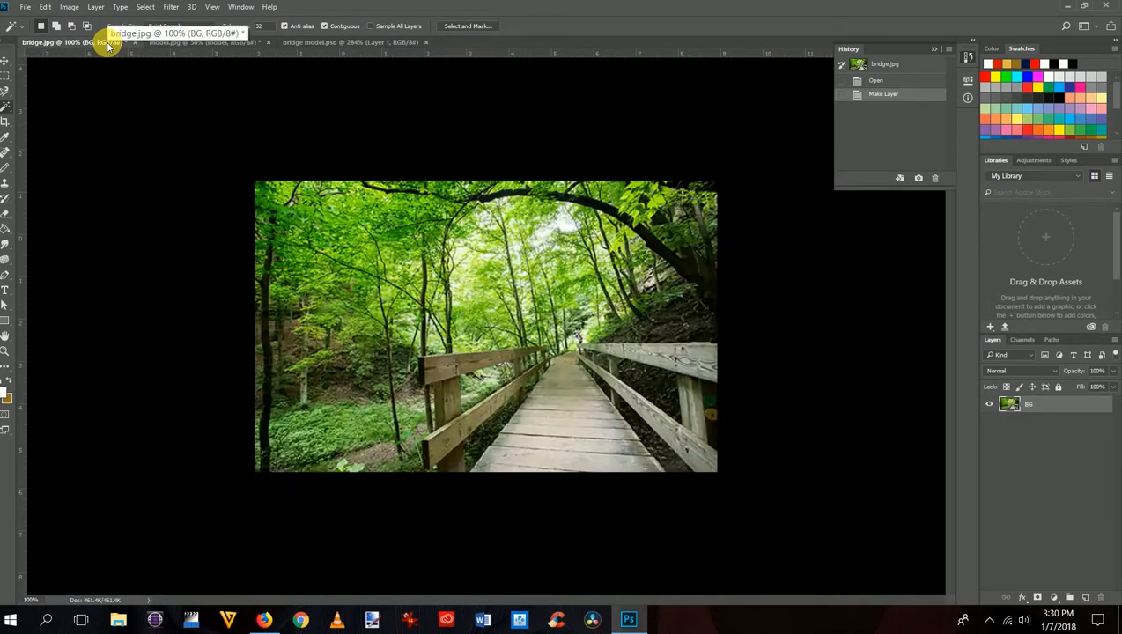
pyautogui.hotkey('ctrl', '0')
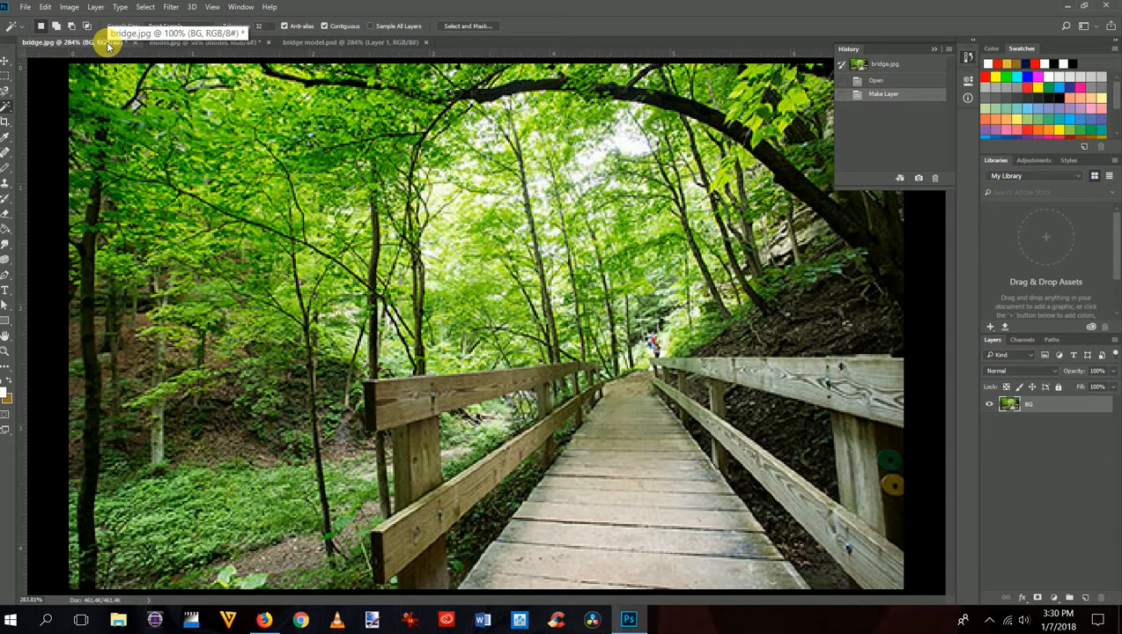
pyautogui.hotkey('ctrl', '-')
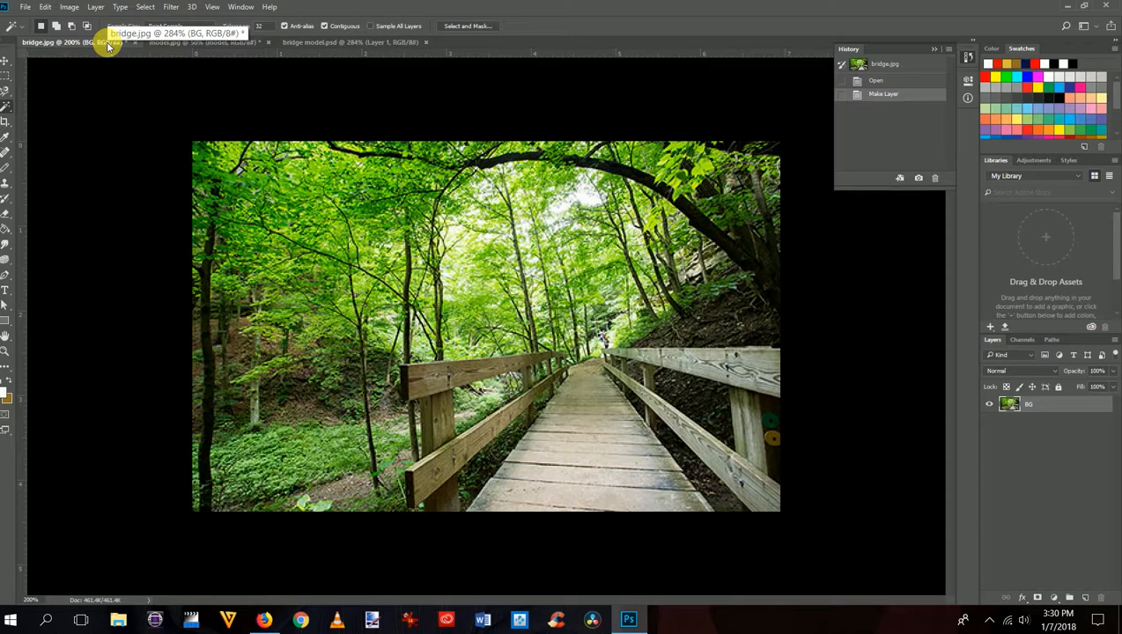
pyautogui.hotkey('ctrl', '-')
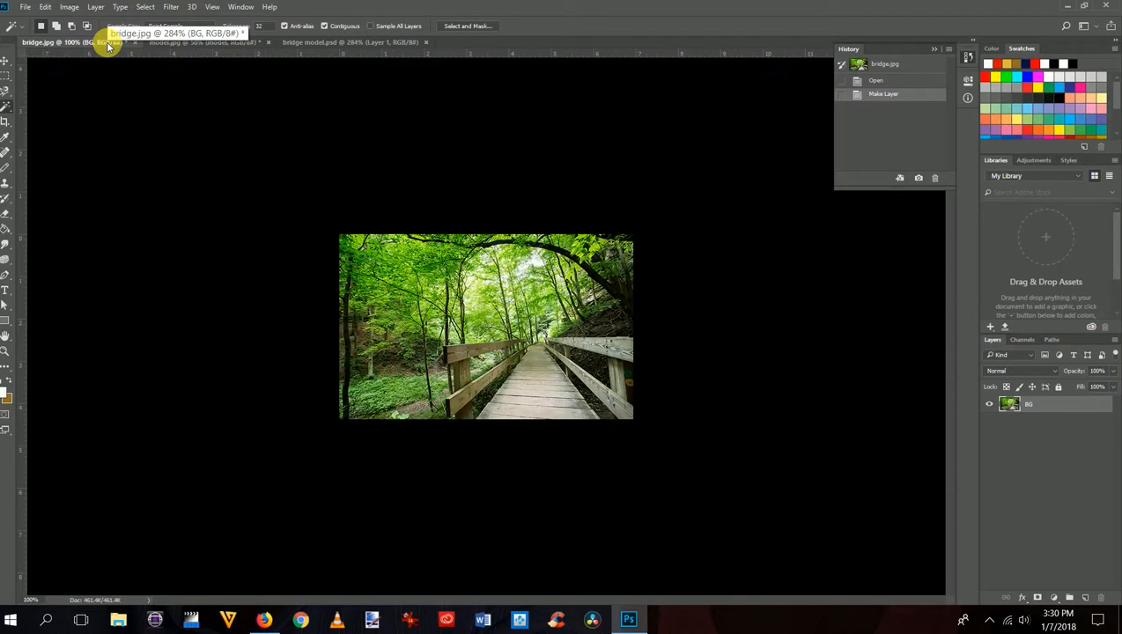
pyautogui.hotkey('ctrl', '+')
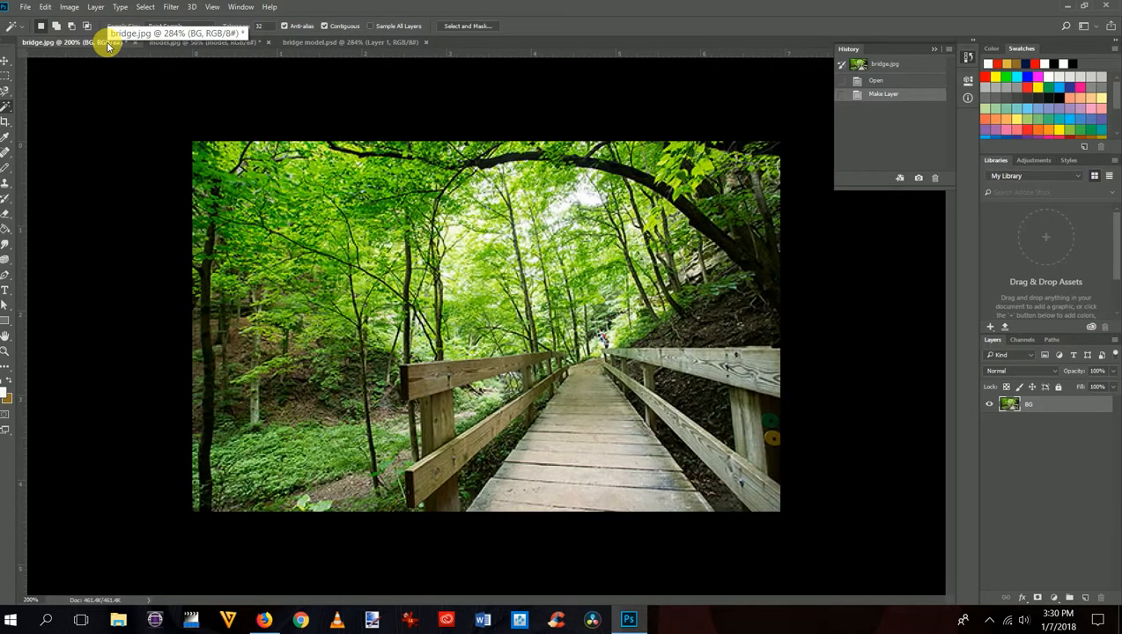
pyautogui.click(171, 44)
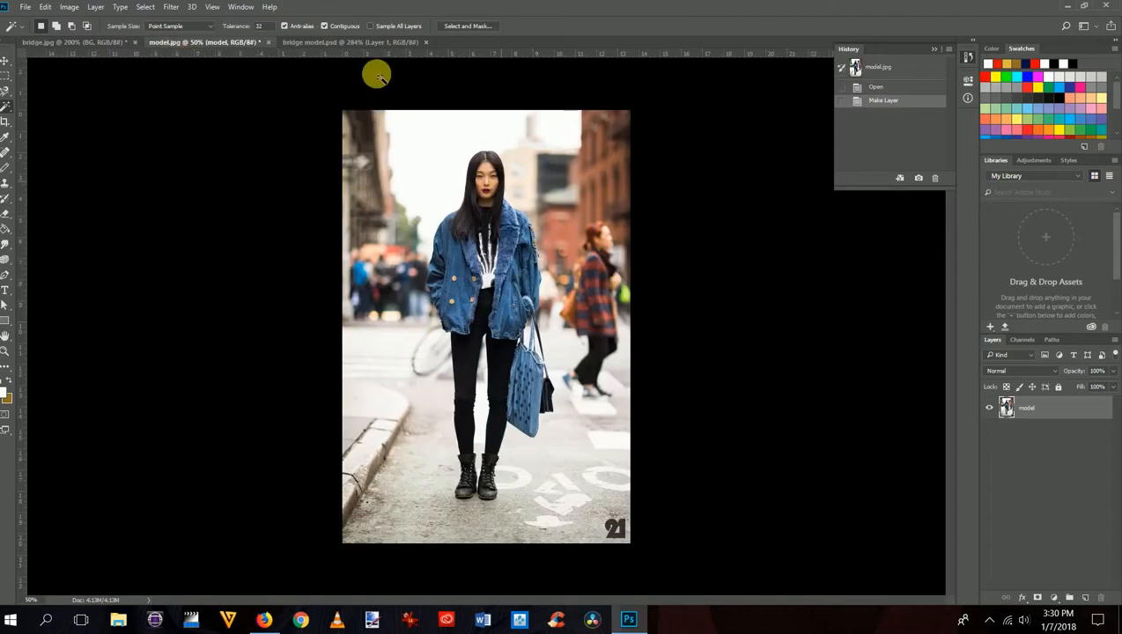
pyautogui.click(354, 44)
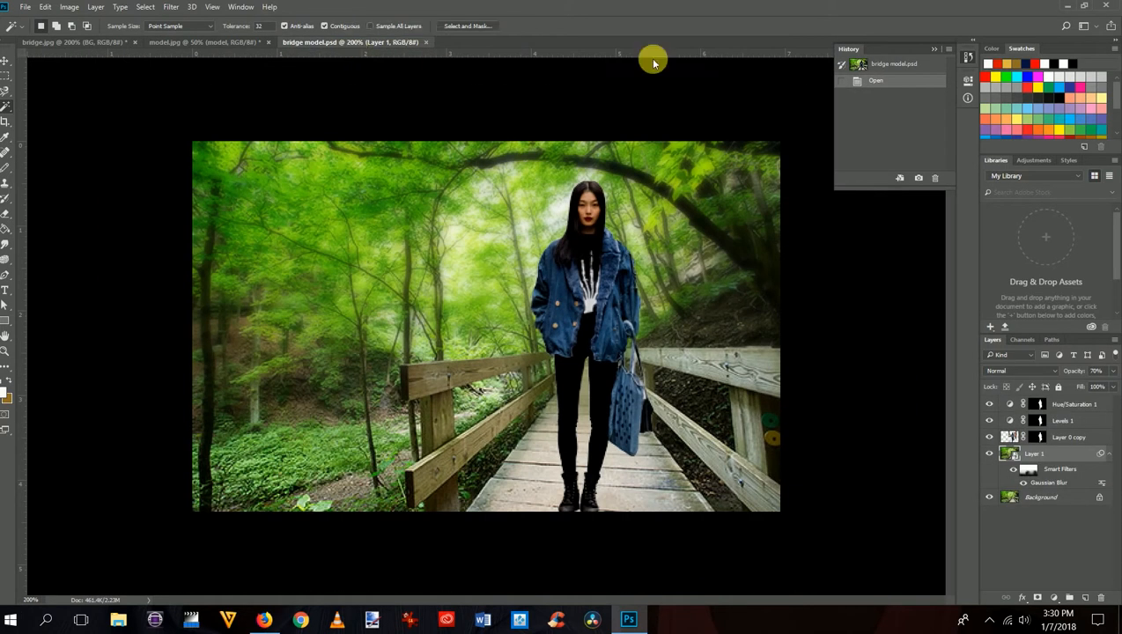
pyautogui.click(424, 42)
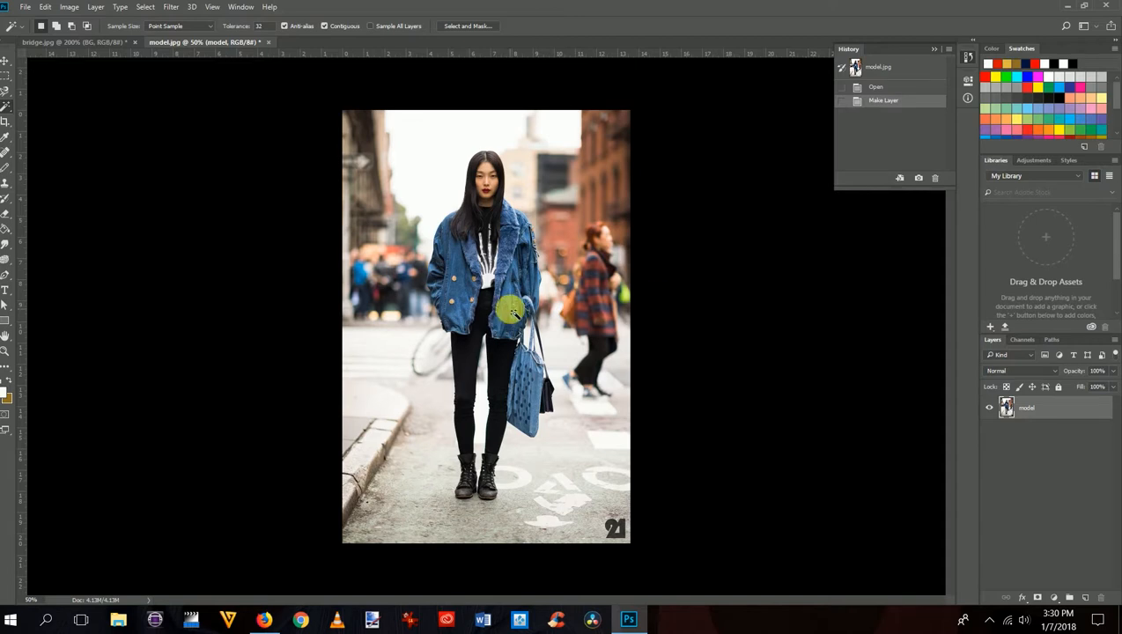
# Use the Quick Selection tool to select the model's head and long hair down to the collar of her jacket
pyautogui.hotkey('ctrl', '+')
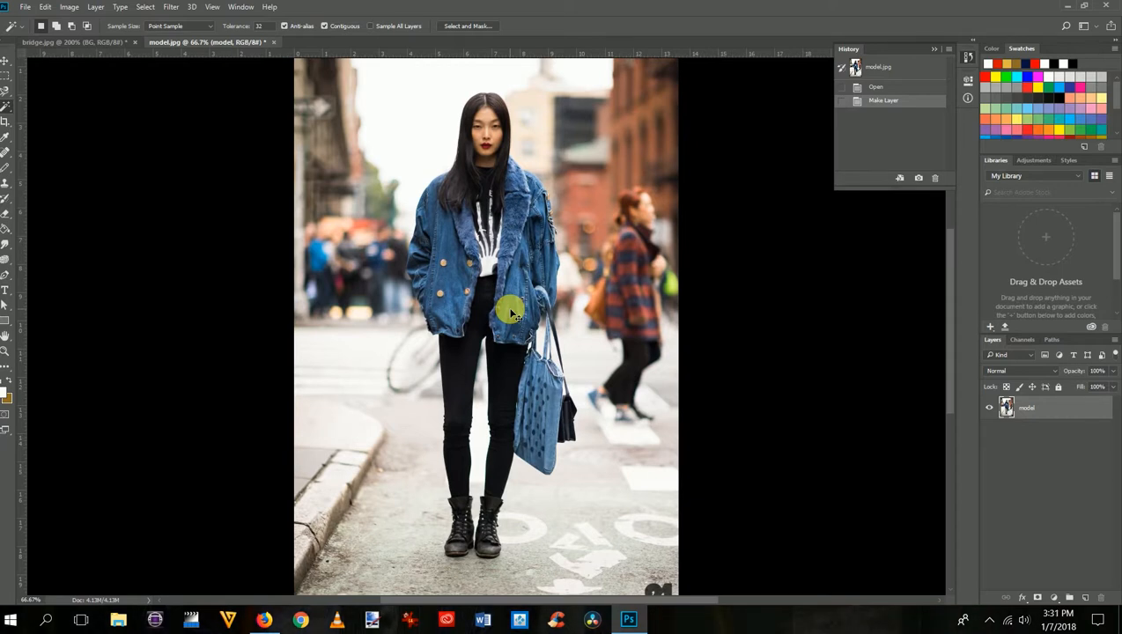
pyautogui.hotkey('ctrl', '+')
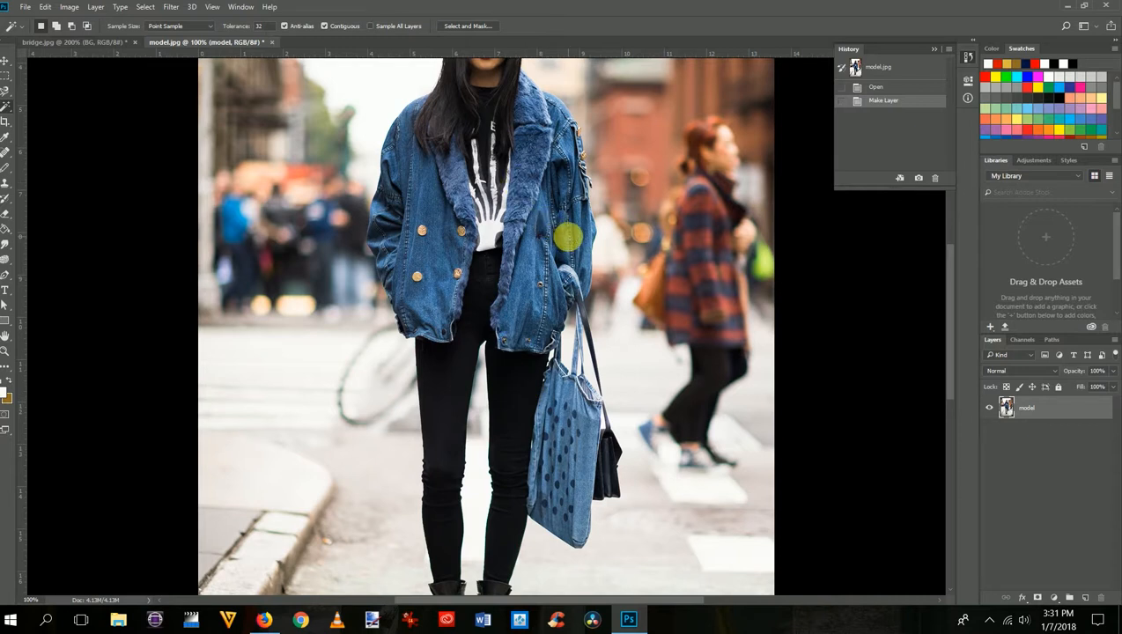
pyautogui.moveTo(568, 235); pyautogui.dragTo(570, 340)
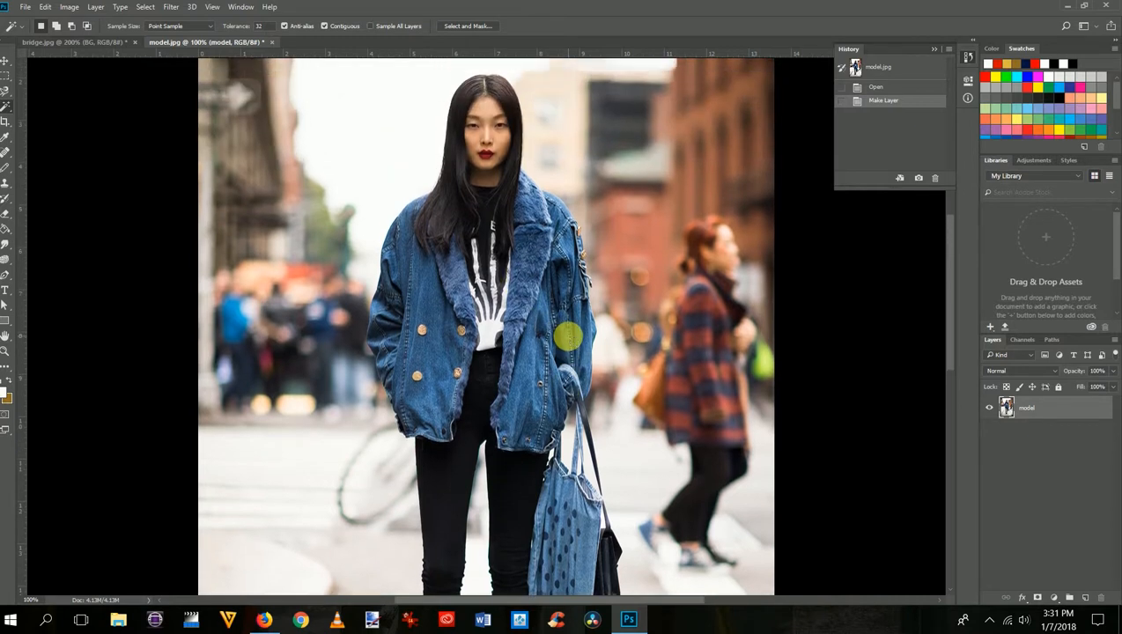
pyautogui.rightClick(10, 108)
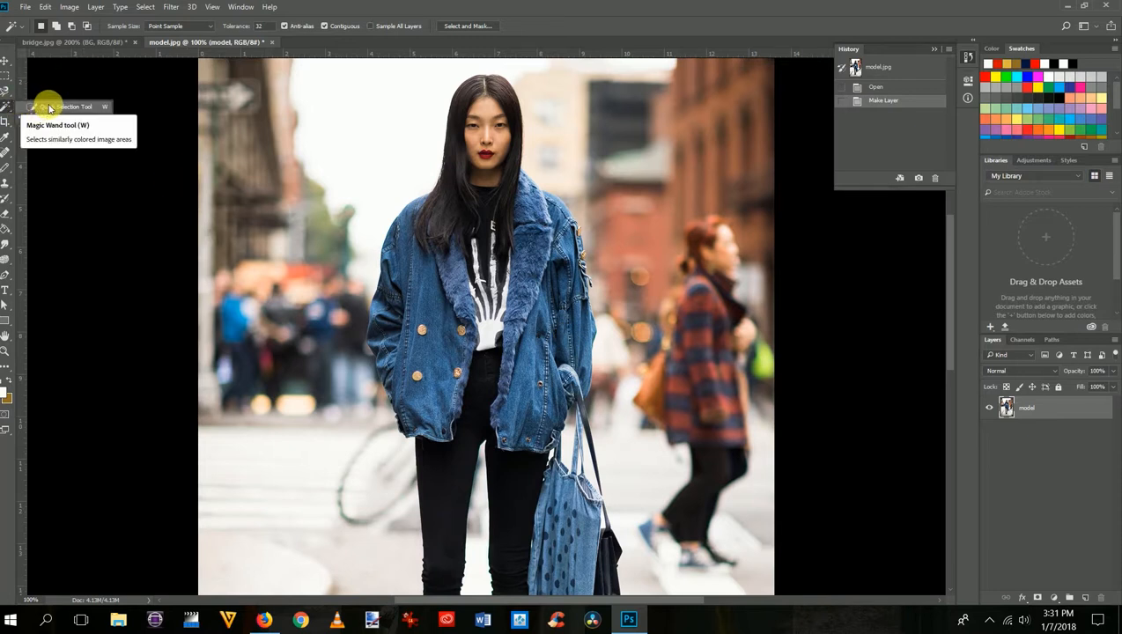
pyautogui.click(50, 107)
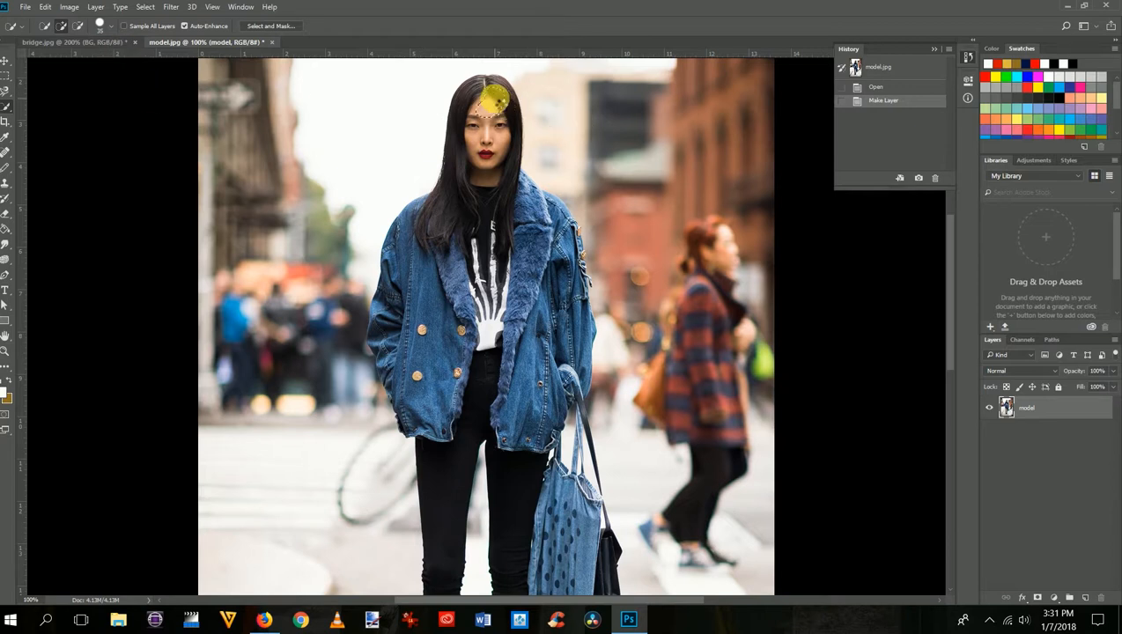
pyautogui.click(494, 99)
pyautogui.click(474, 91)
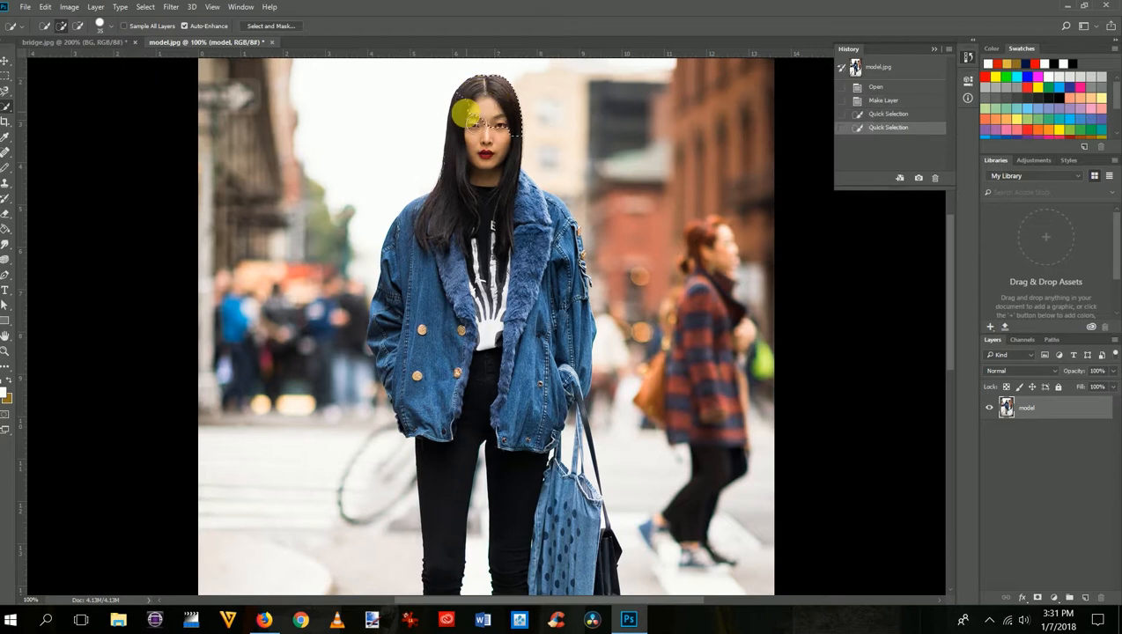
pyautogui.click(468, 115)
pyautogui.click(460, 143)
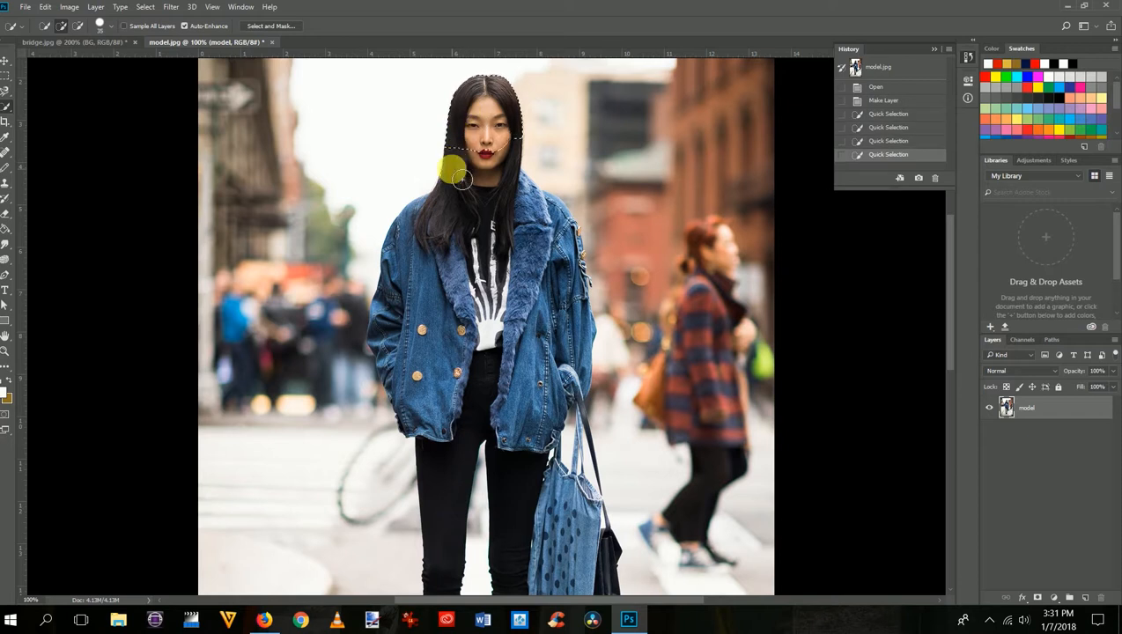
pyautogui.click(452, 171)
pyautogui.click(450, 194)
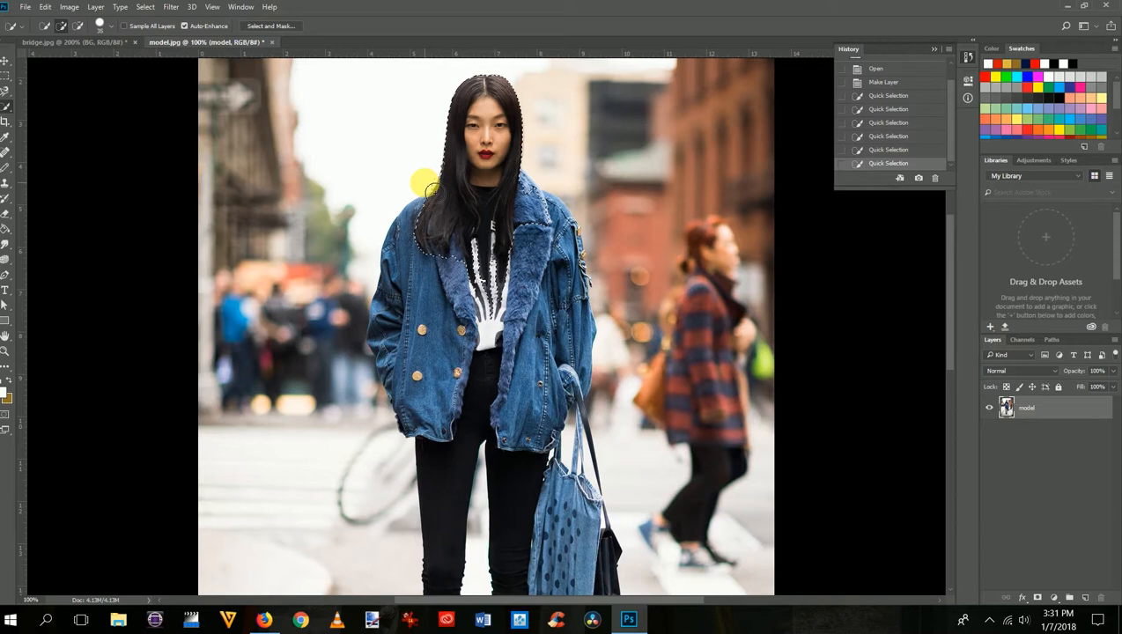
# Extend the quick selection over the denim jacket's shoulder, sleeve and hem, and down the black trousers
pyautogui.click(421, 207)
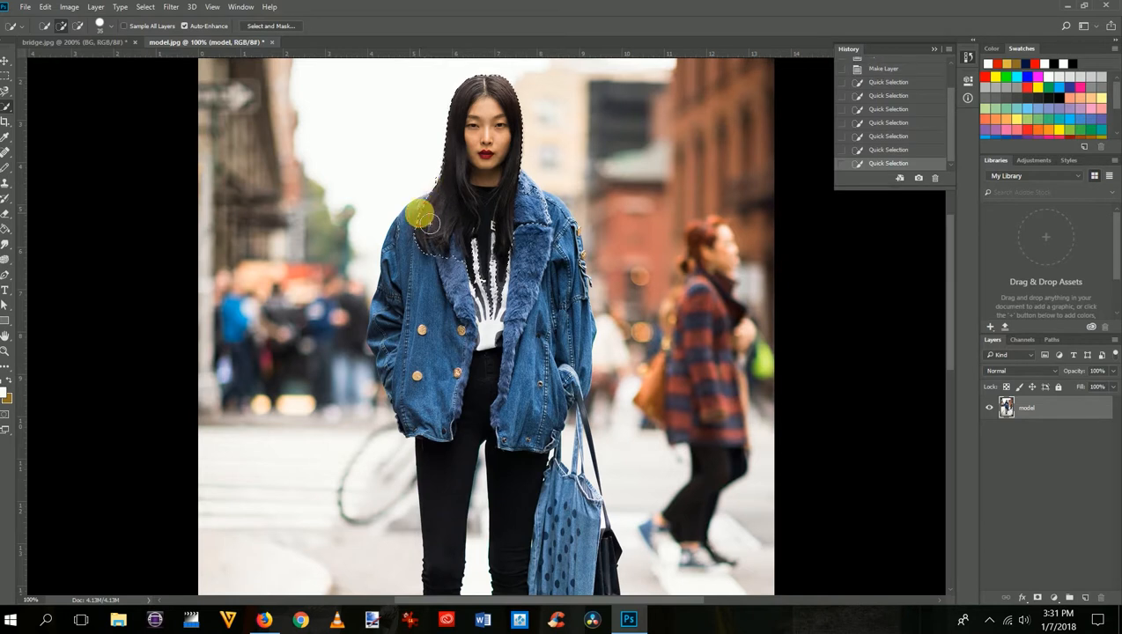
pyautogui.click(413, 221)
pyautogui.click(406, 222)
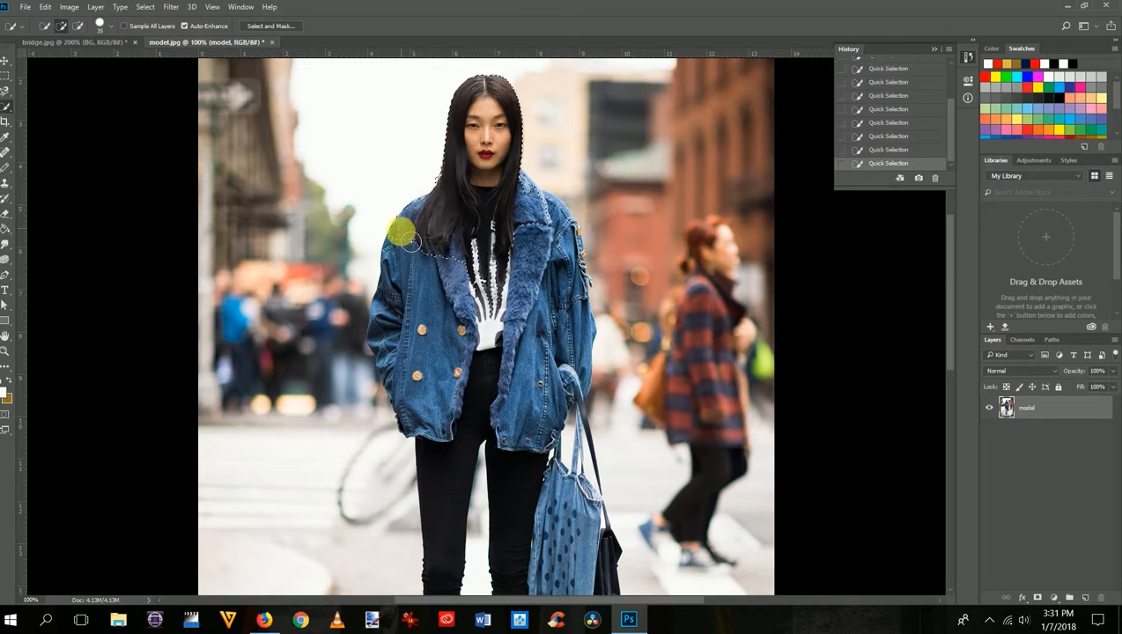
pyautogui.click(398, 253)
pyautogui.click(393, 266)
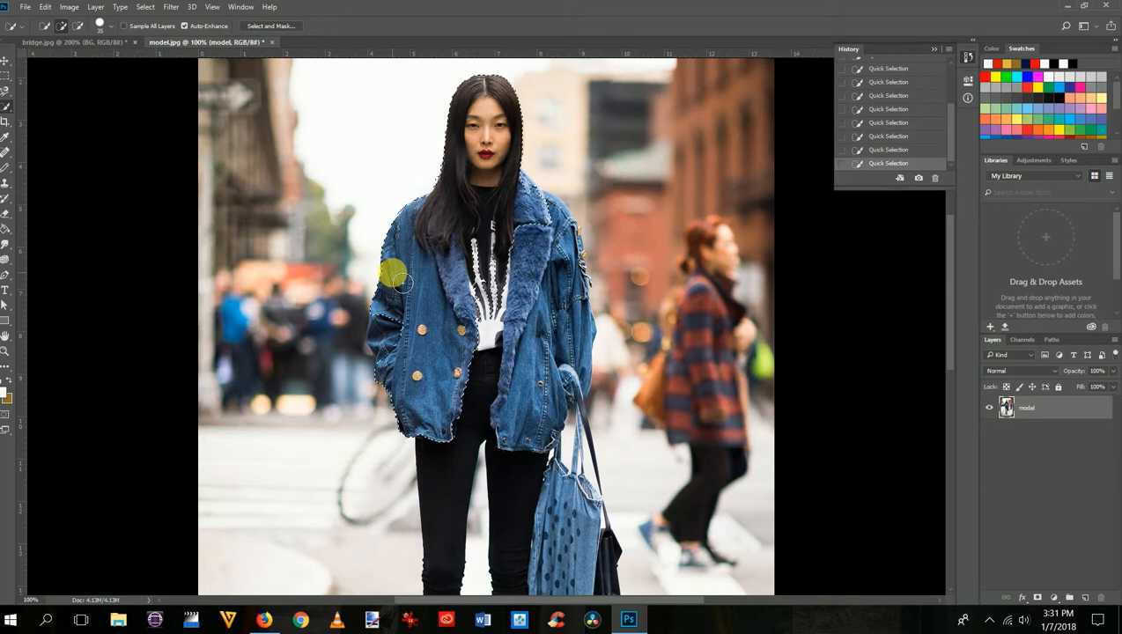
pyautogui.click(383, 316)
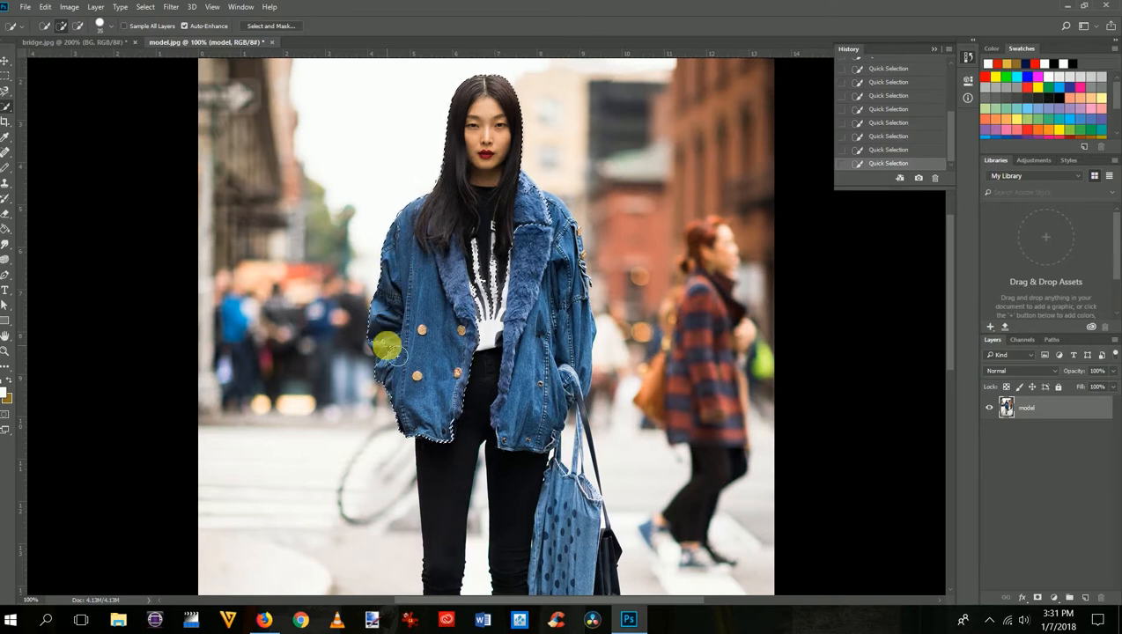
pyautogui.click(388, 347)
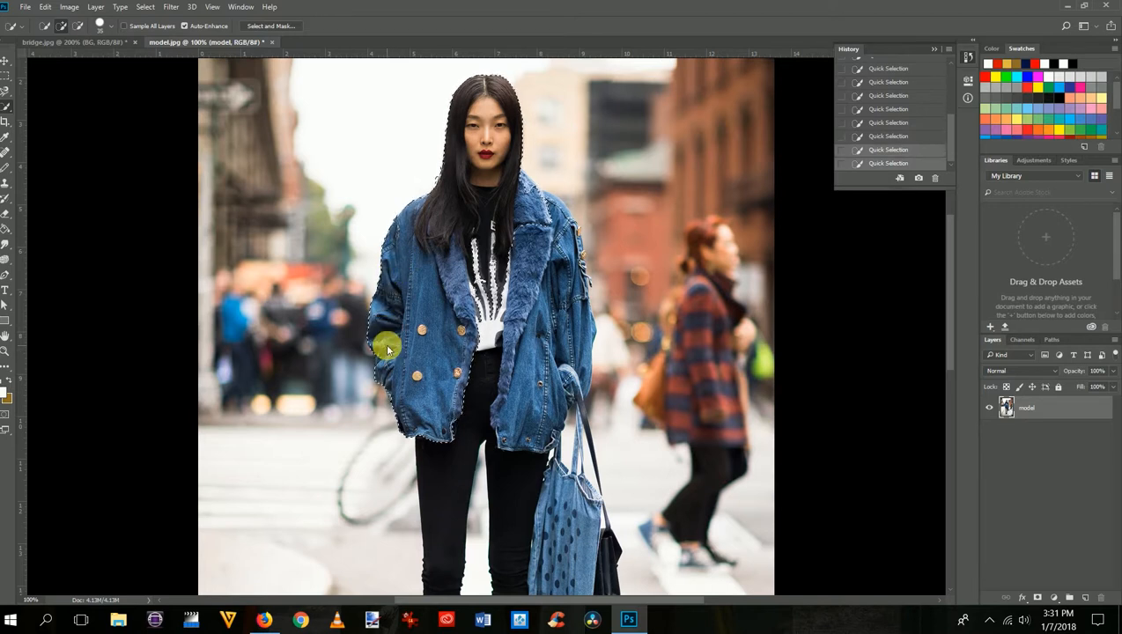
pyautogui.click(448, 456)
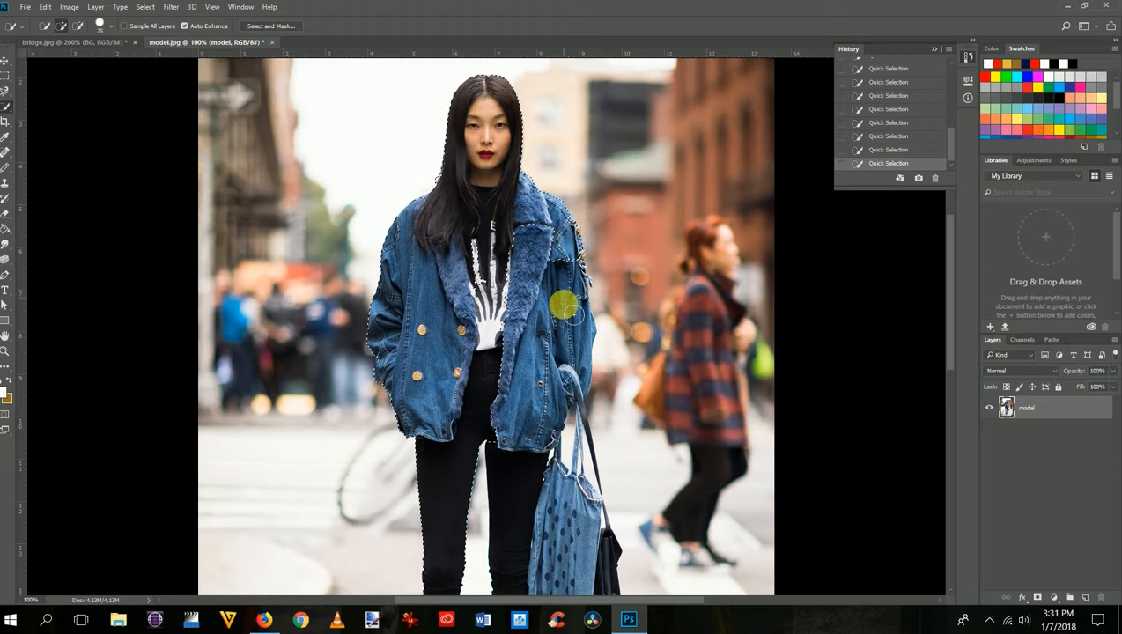
# Add the jacket sleeve on the bag side, the other trouser leg and the blue denim bag to the selection
pyautogui.click(552, 374)
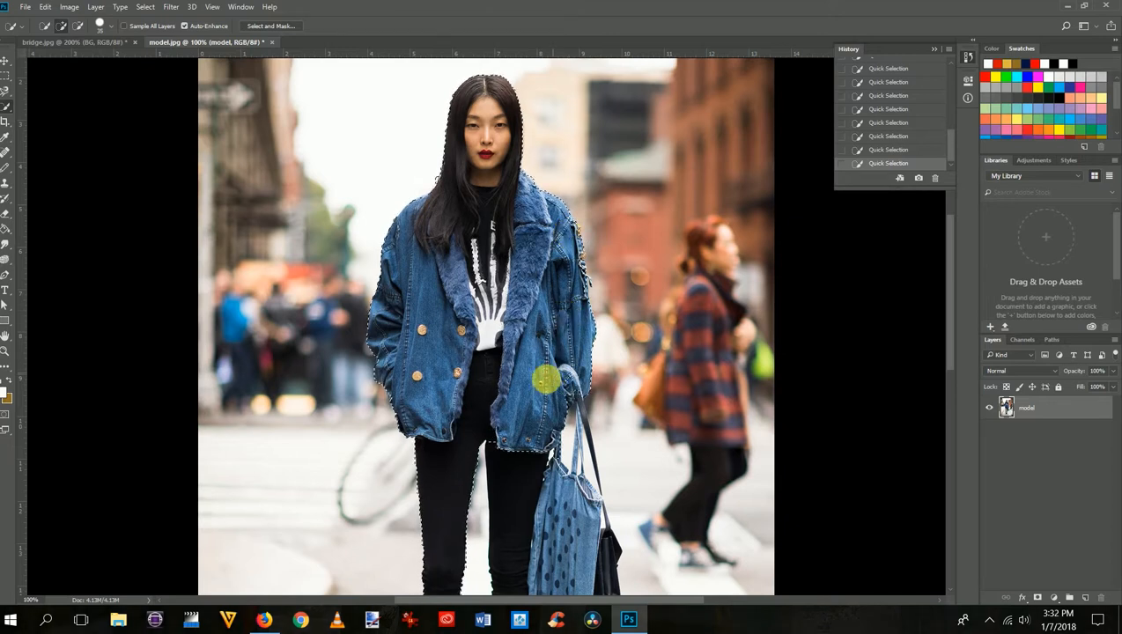
pyautogui.click(522, 472)
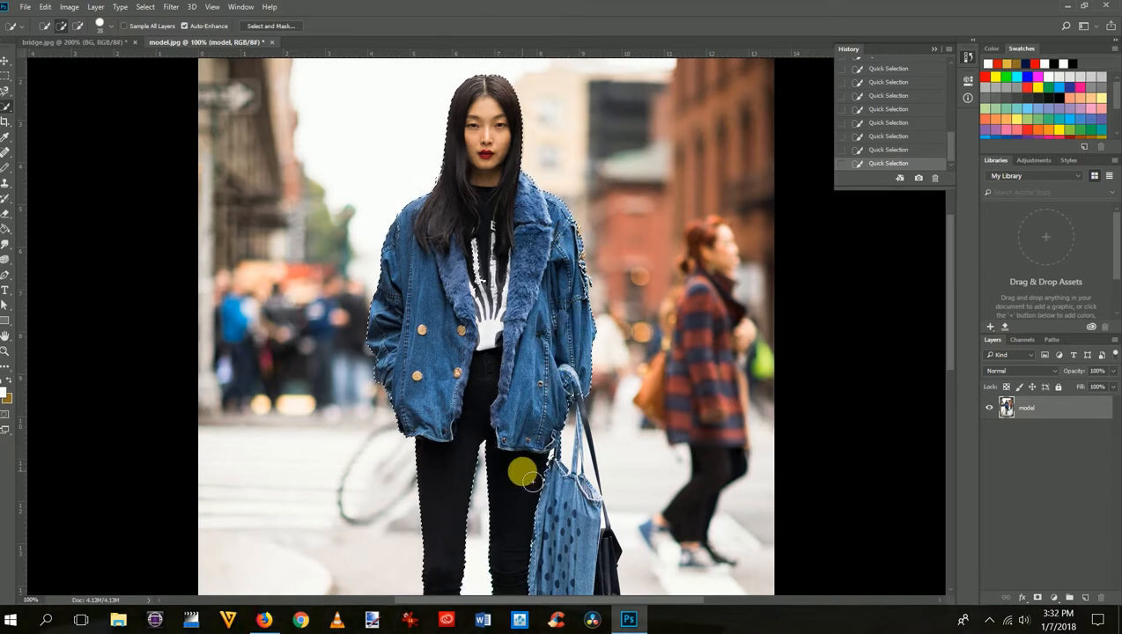
pyautogui.click(559, 517)
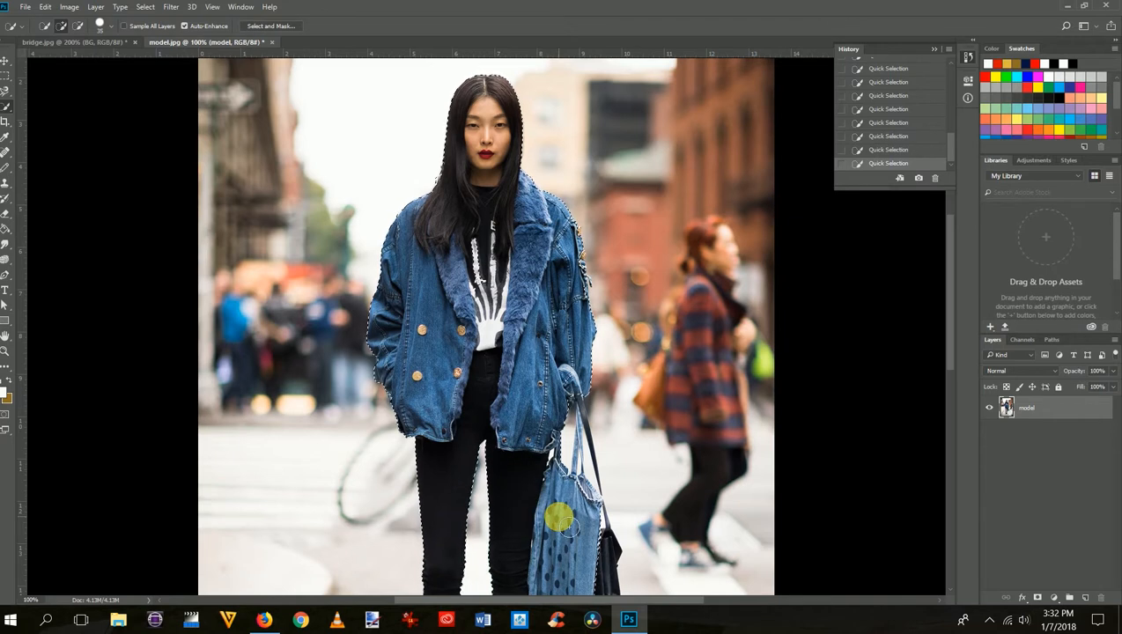
# Inspect the selection outline along the legs, boots and both bags
pyautogui.rightClick(559, 517)
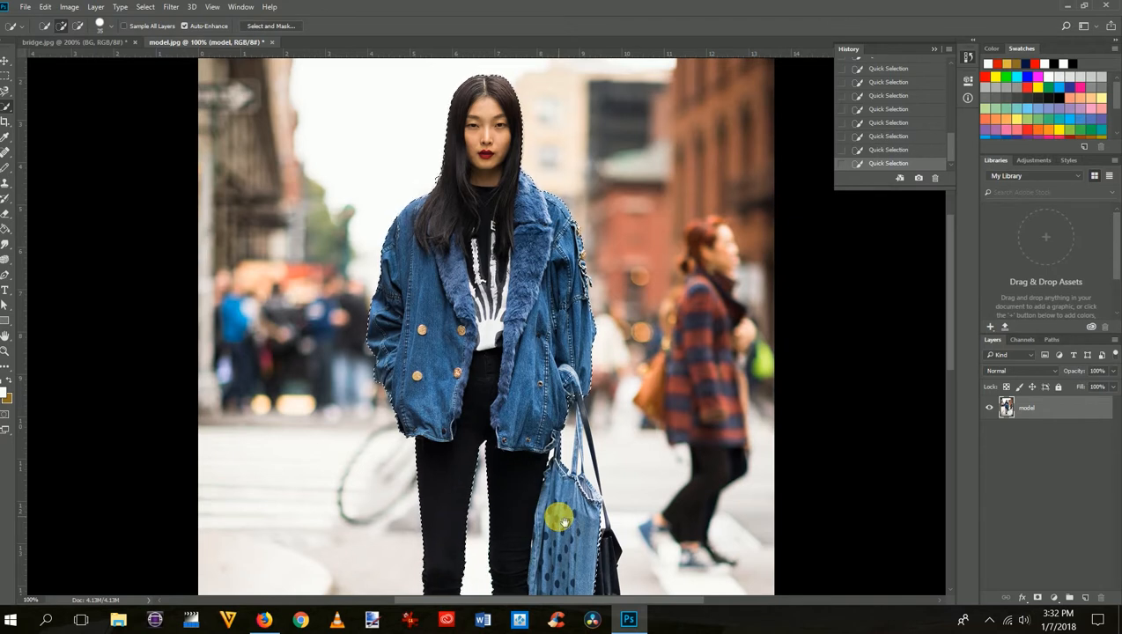
pyautogui.click(644, 438)
pyautogui.rightClick(645, 438)
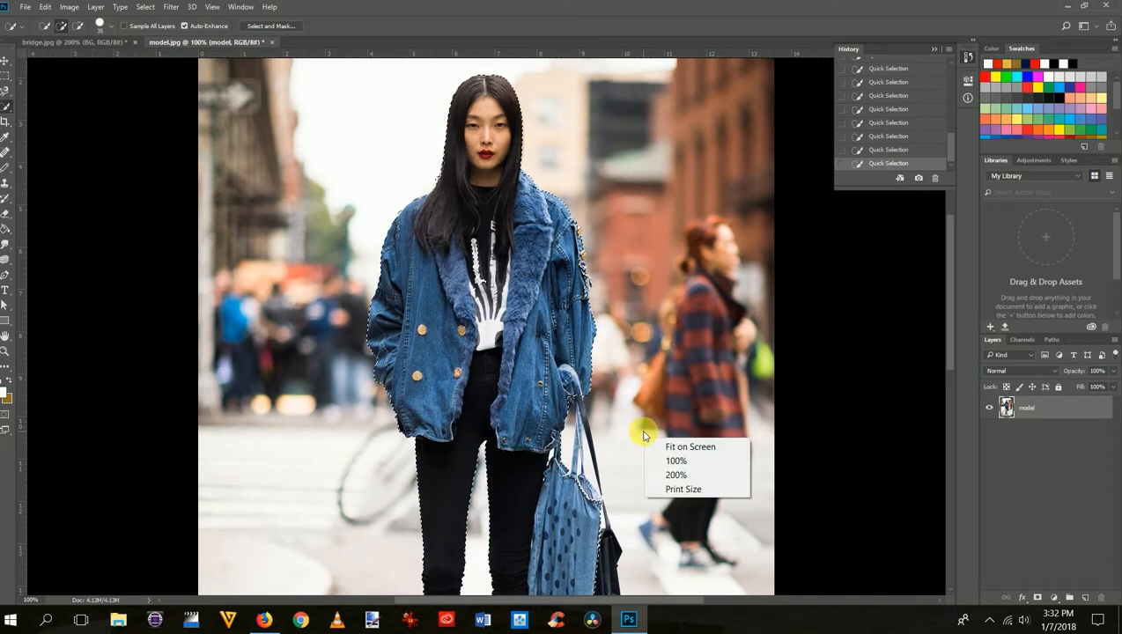
pyautogui.click(948, 330)
pyautogui.rightClick(951, 373)
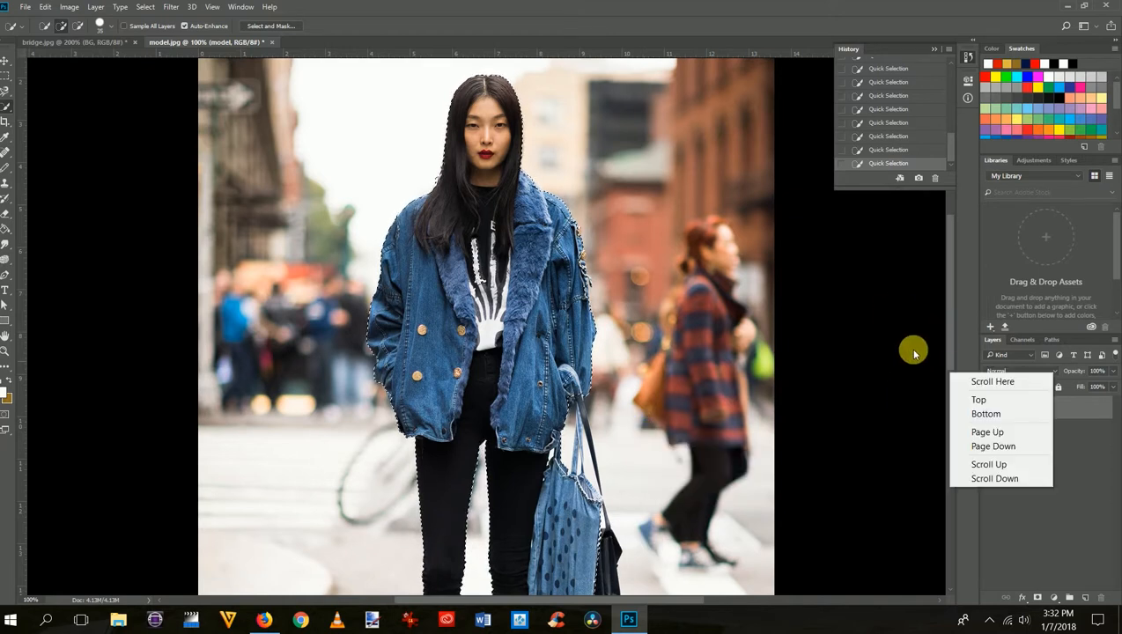
pyautogui.click(950, 324)
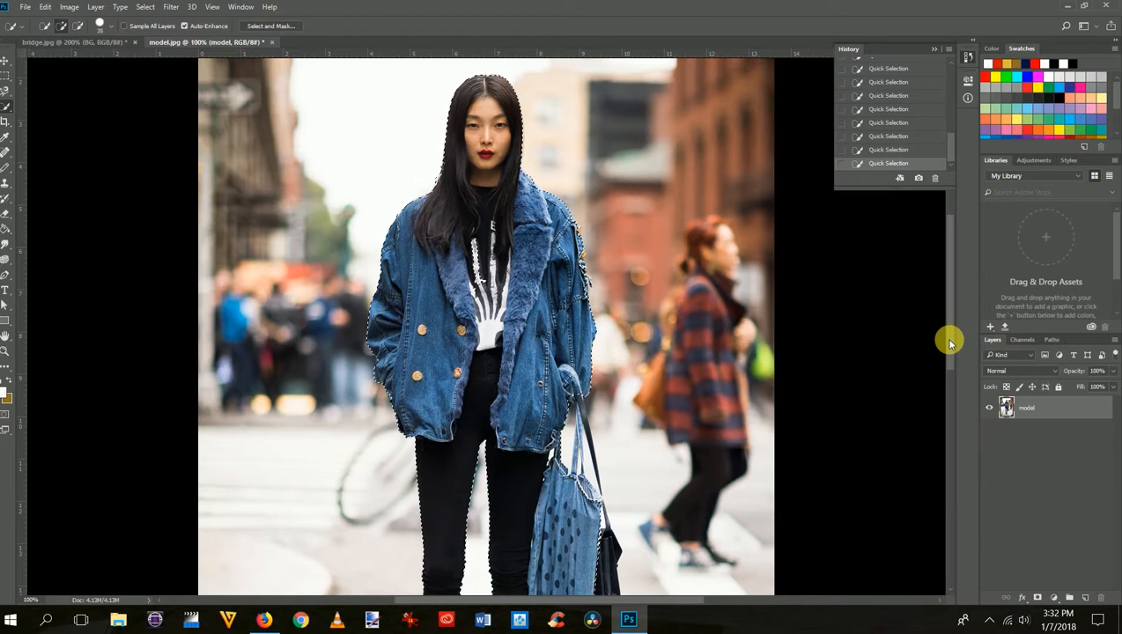
pyautogui.moveTo(950, 339); pyautogui.dragTo(951, 395)
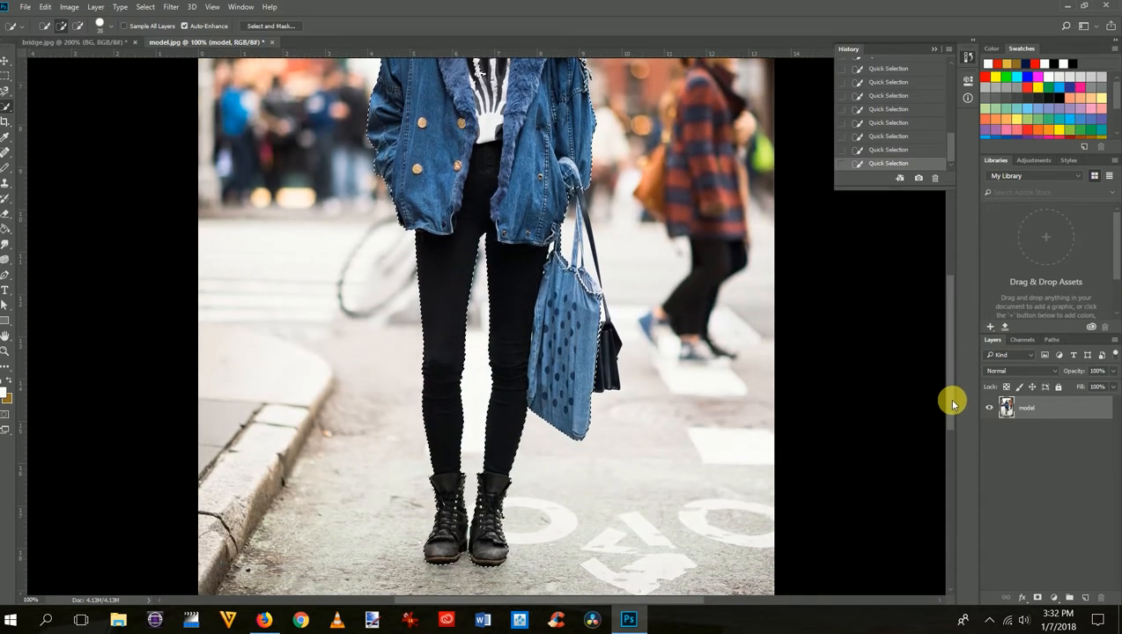
pyautogui.moveTo(952, 403); pyautogui.dragTo(953, 381)
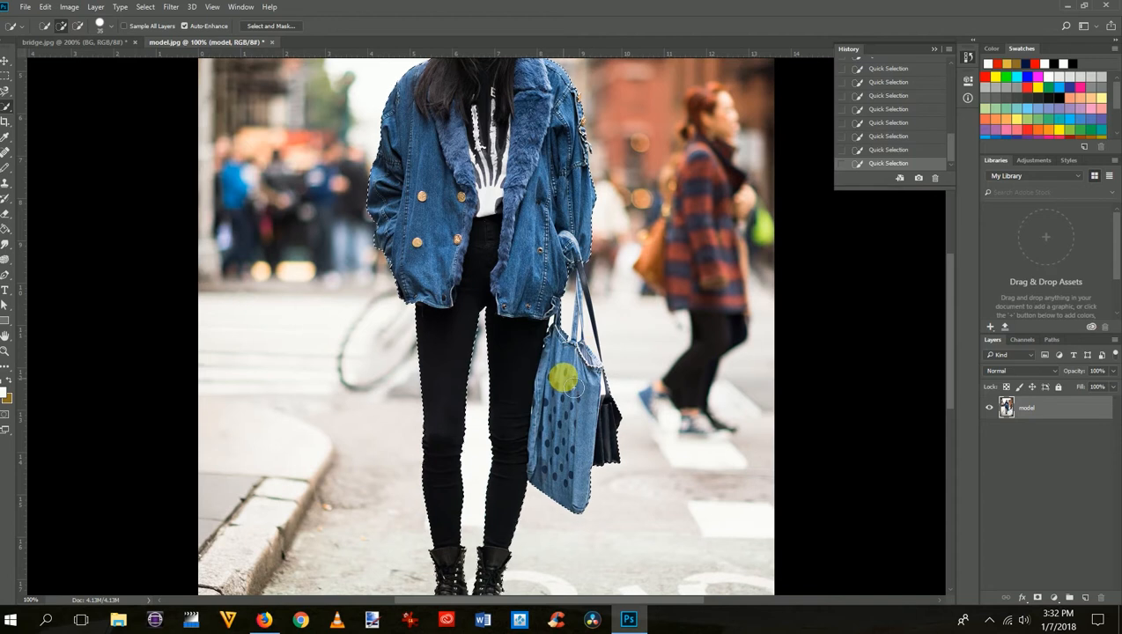
# Set the selection brush size to 7 and subtract the background gap between the denim bag's handles
pyautogui.press(']')
pyautogui.hotkey('ctrl', '+')
pyautogui.hotkey('ctrl', '+')
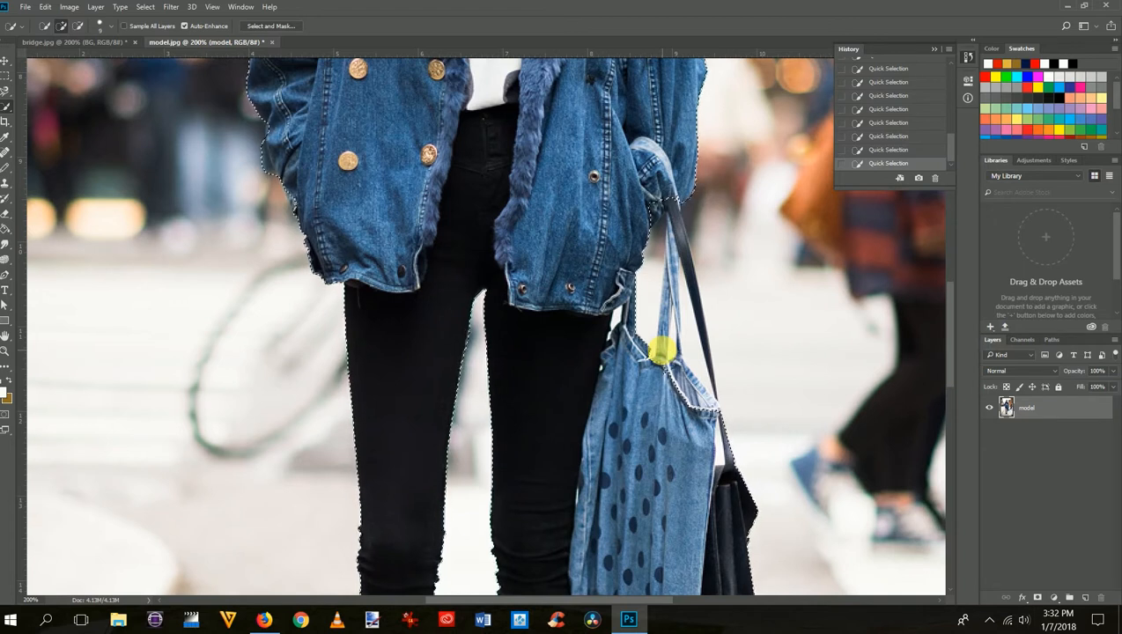
pyautogui.rightClick(665, 354)
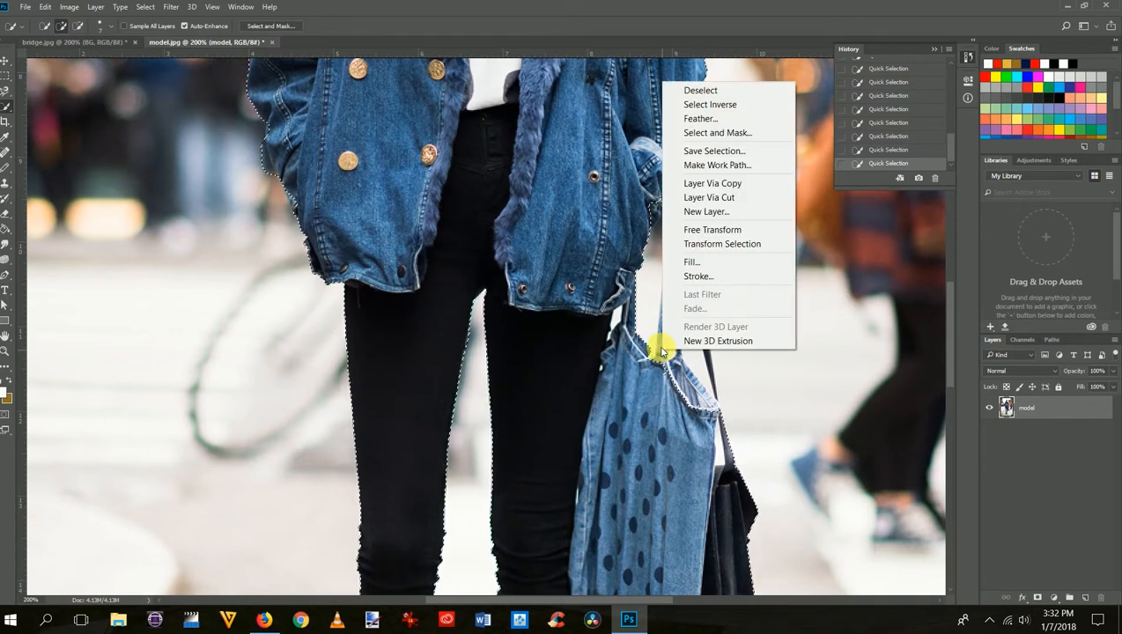
pyautogui.click(661, 349)
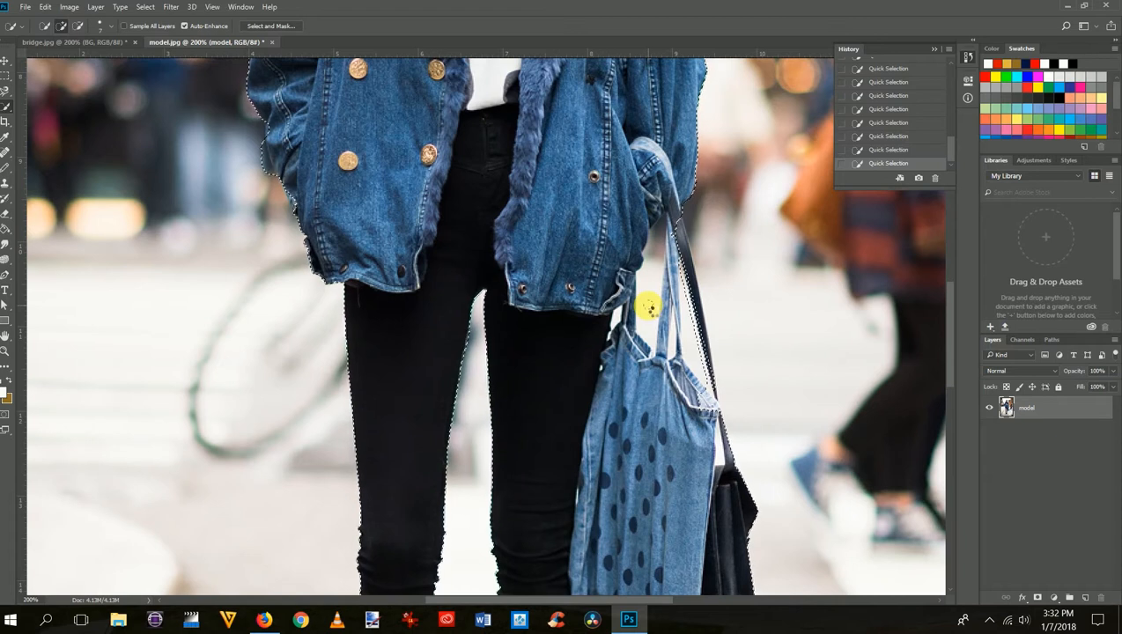
pyautogui.press('alt')
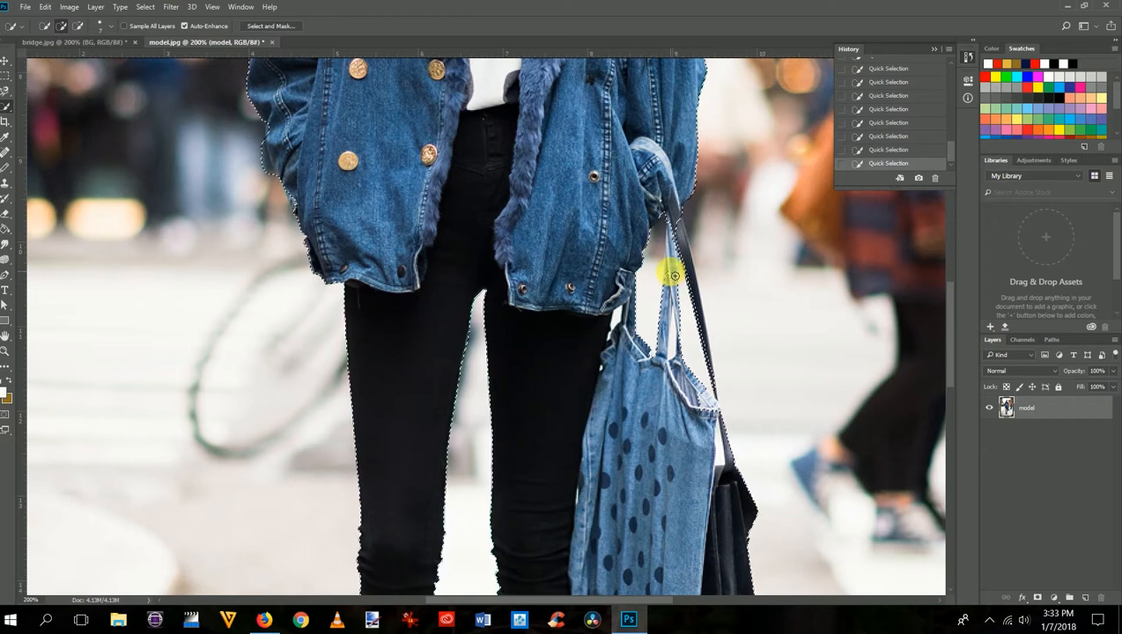
# Refine the selection where the denim bag's handle meets the black shoulder strap below the sleeve
pyautogui.click(677, 258)
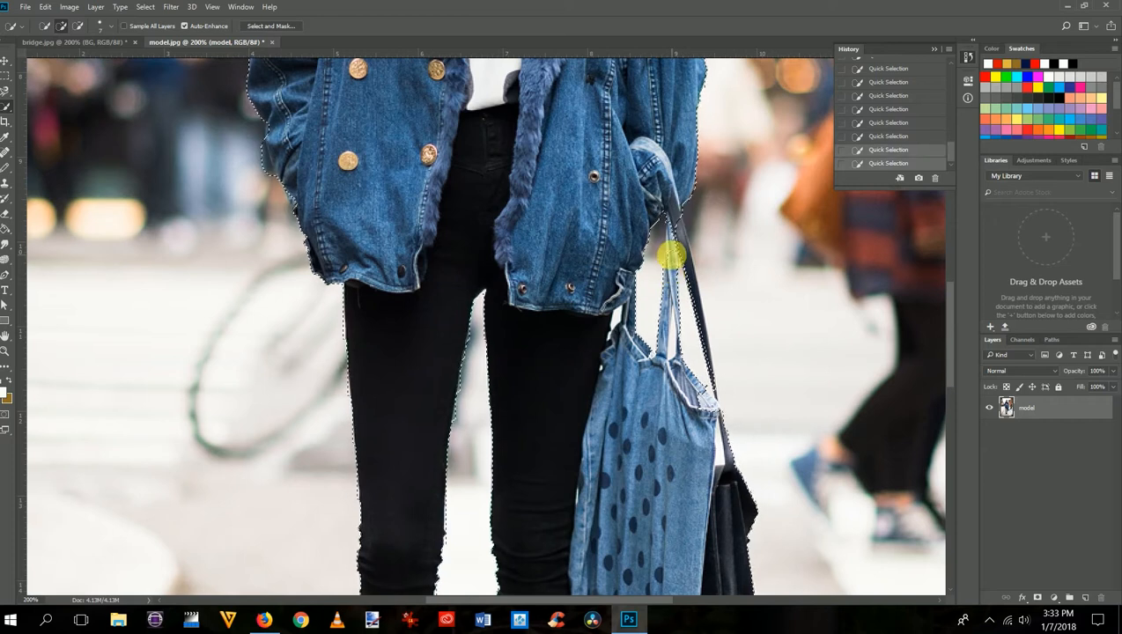
pyautogui.moveTo(672, 239); pyautogui.dragTo(671, 234)
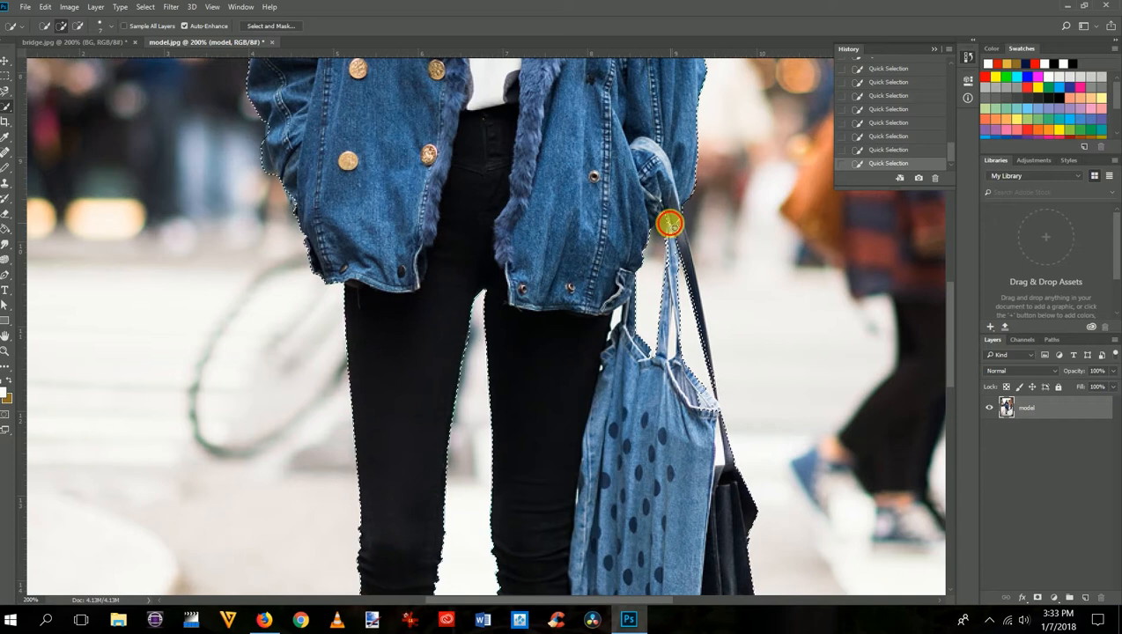
pyautogui.click(673, 227)
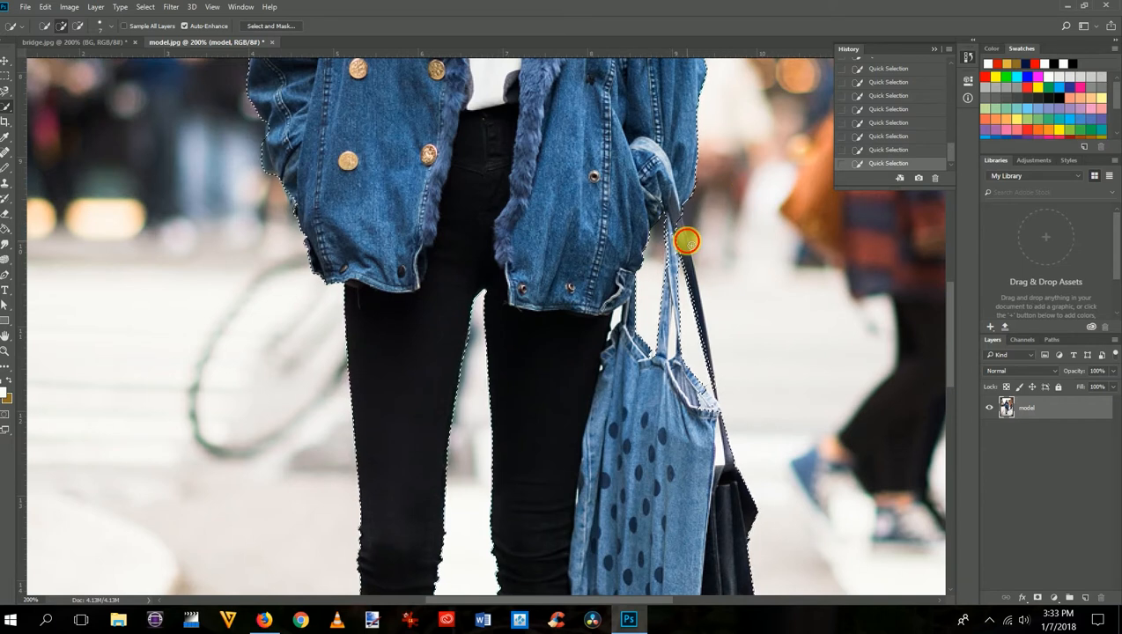
pyautogui.click(687, 240)
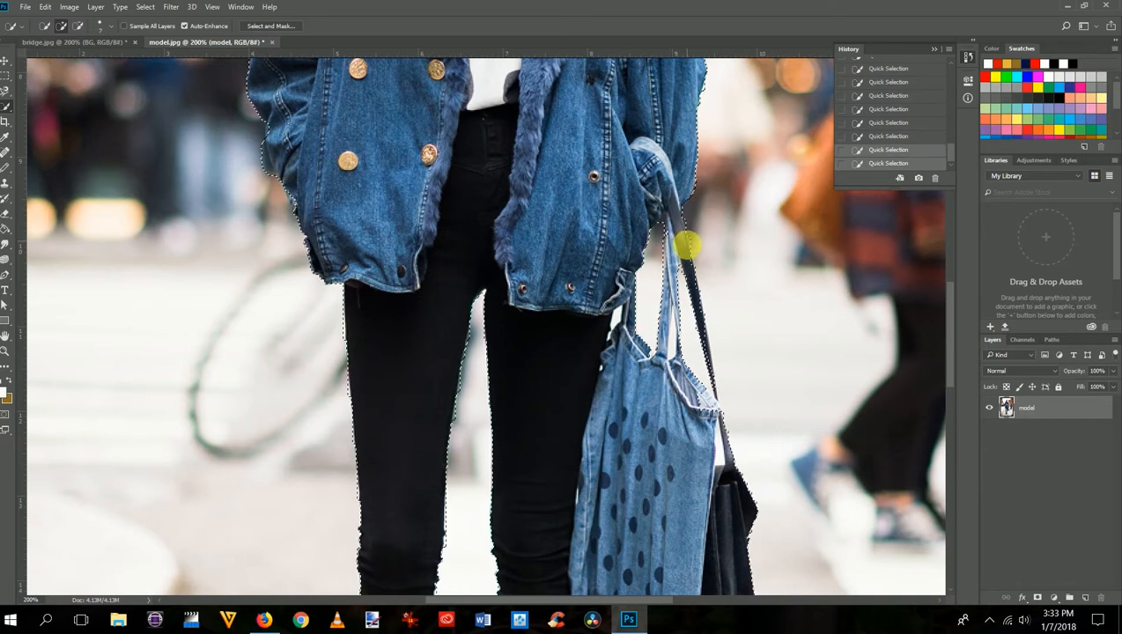
# Reduce the selection brush size to 5 and subtract the small background gap between the black strap and the denim bag
pyautogui.rightClick(707, 343)
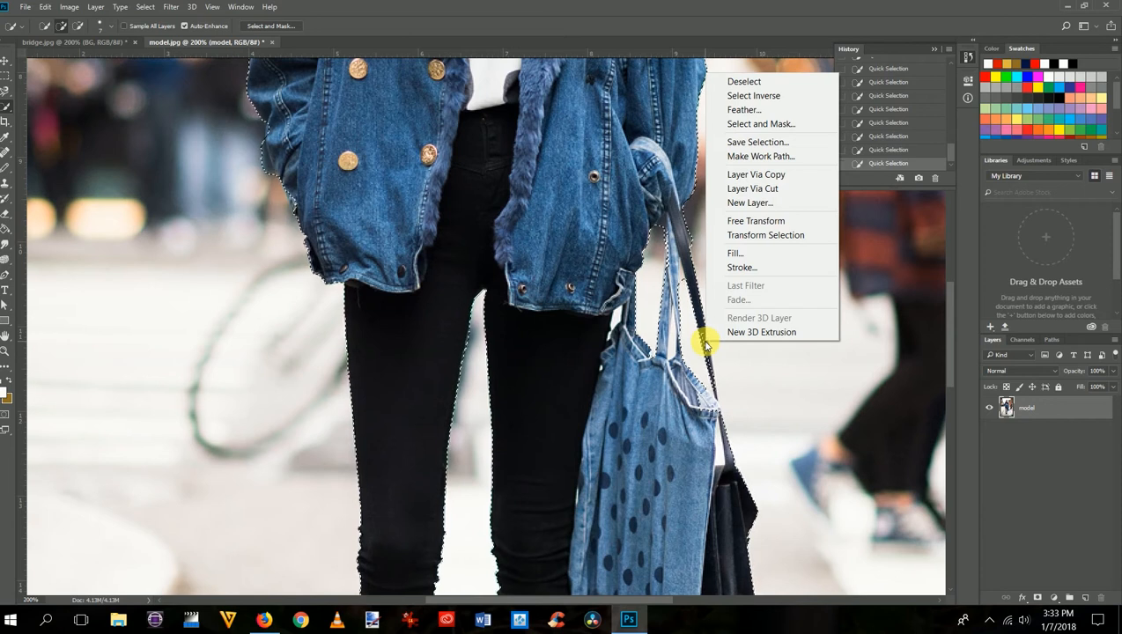
pyautogui.click(705, 343)
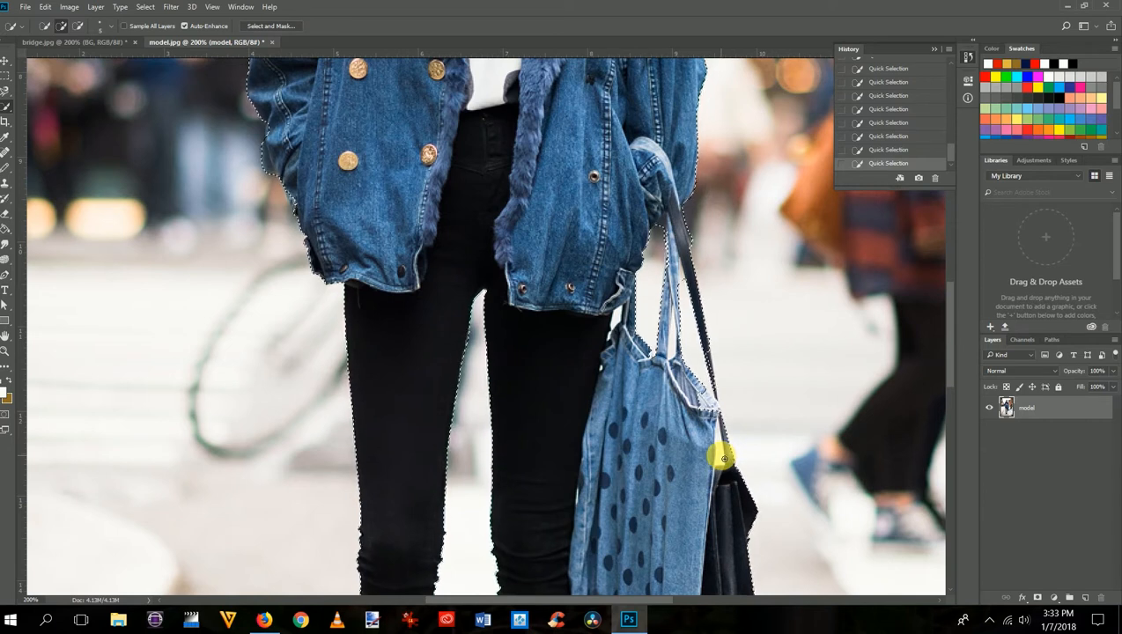
pyautogui.press('alt')
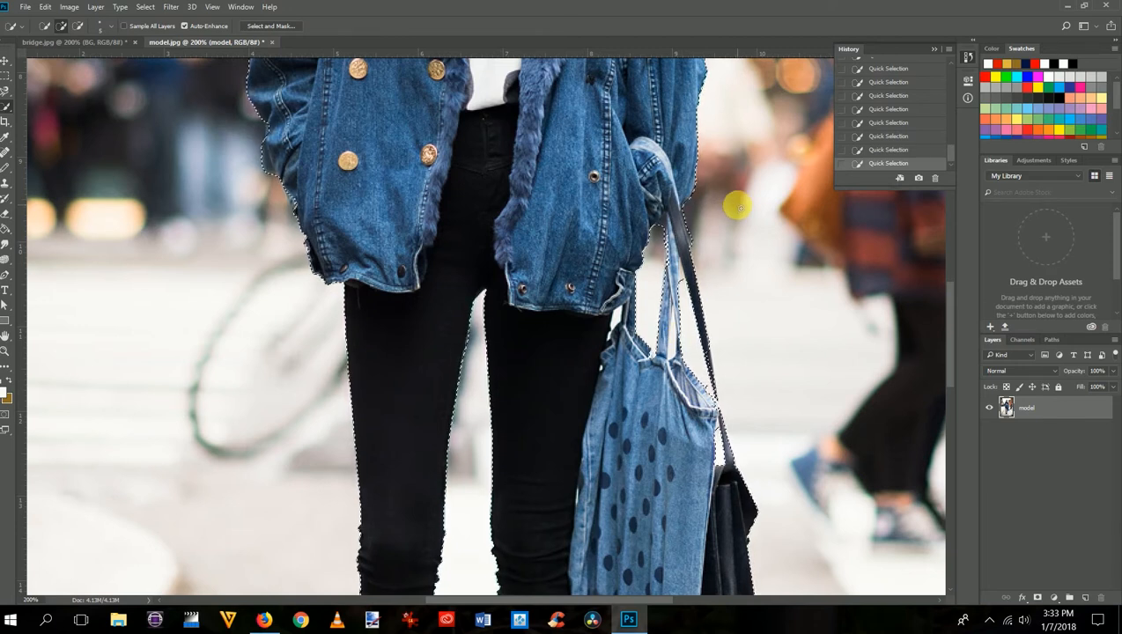
pyautogui.hotkey('ctrl', '0')
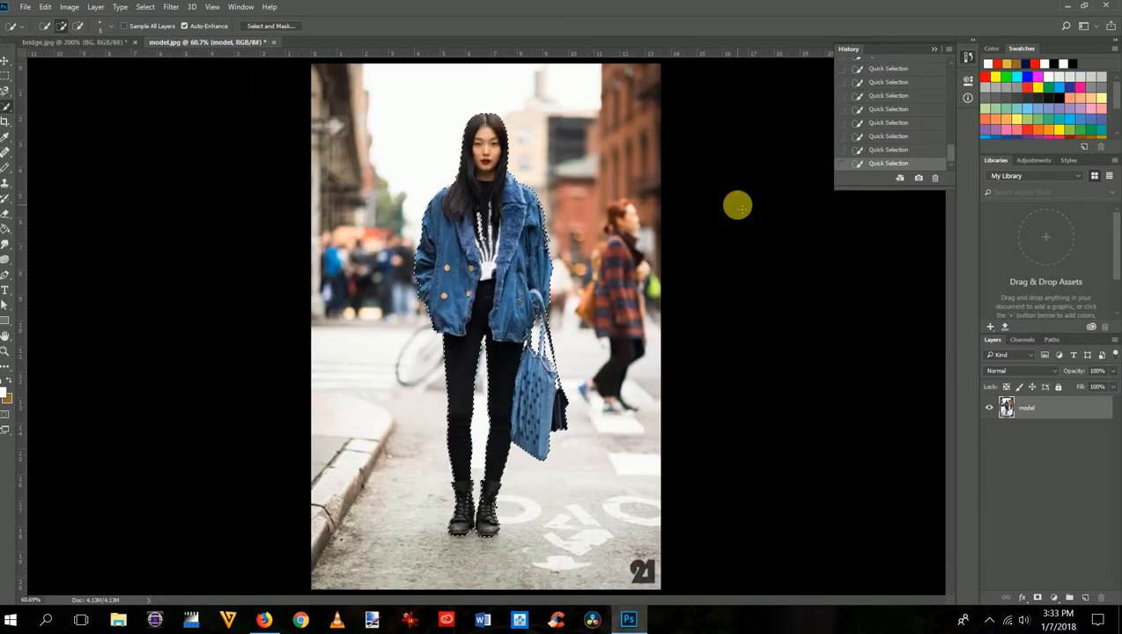
# Refine the model's selection edge in Select and Mask with a 2 px radius and Smart Radius enabled, keeping the output as a selection
pyautogui.click(269, 26)
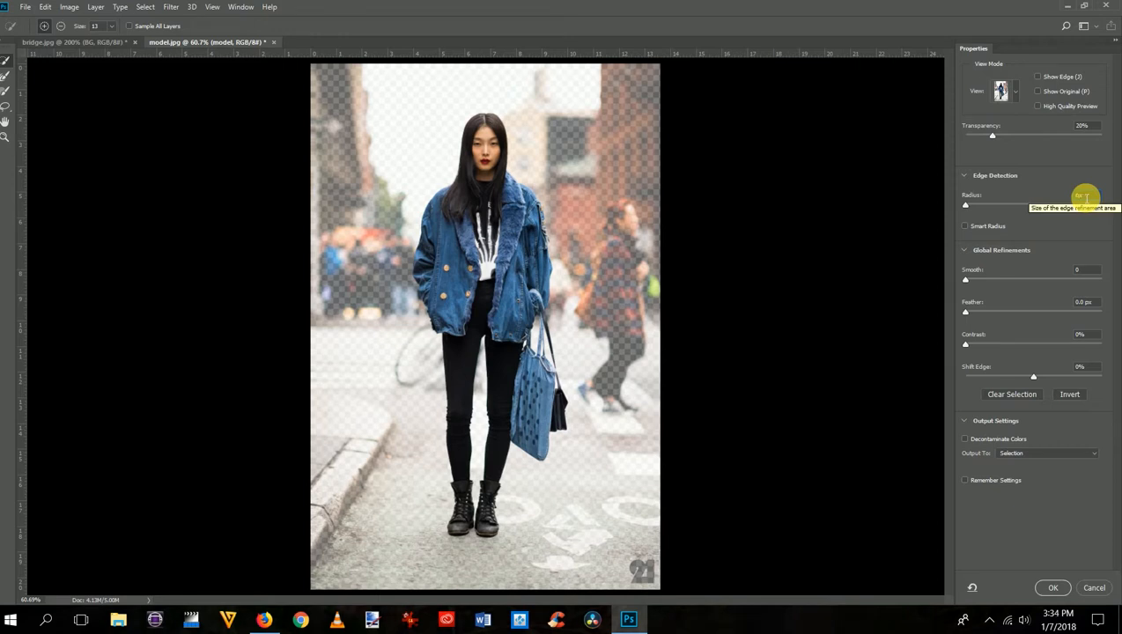
pyautogui.write('2')
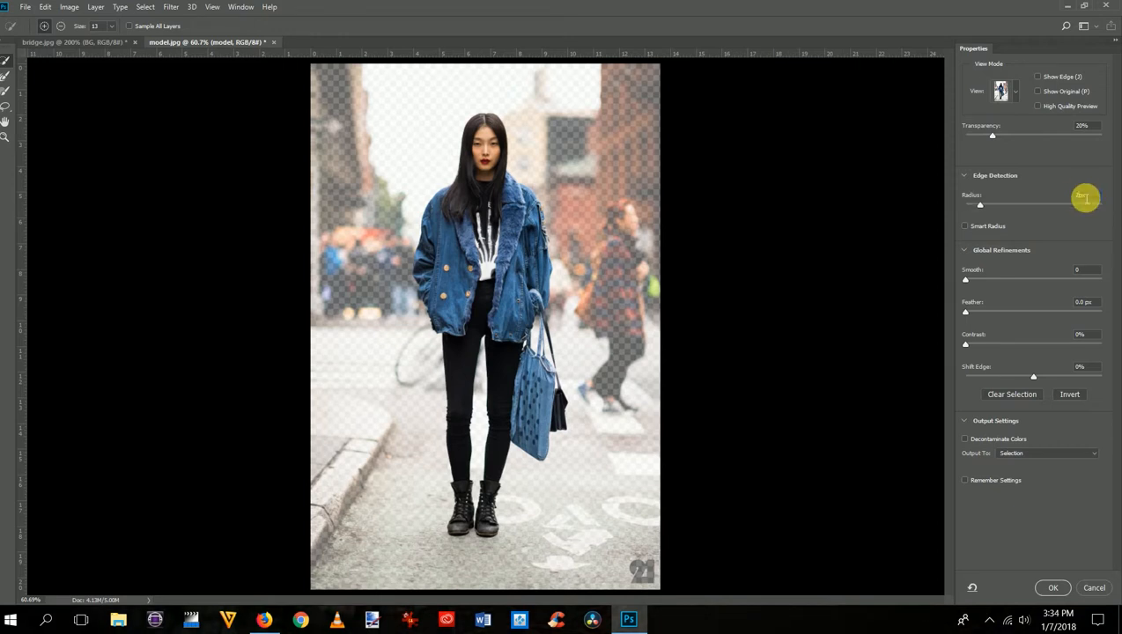
pyautogui.click(966, 229)
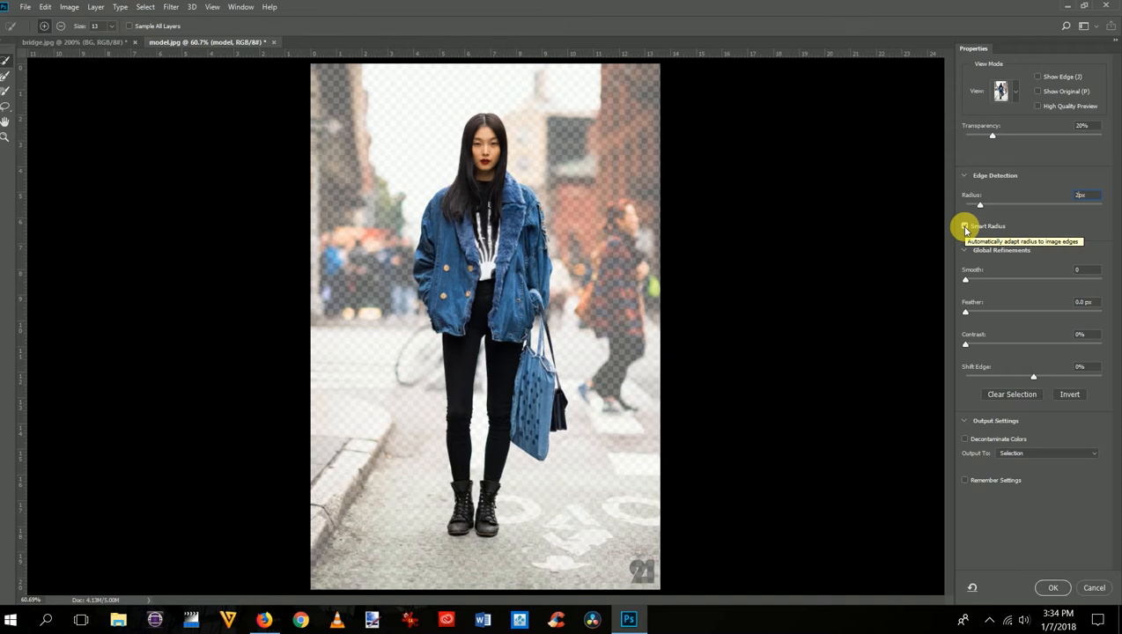
pyautogui.hotkey('ctrl', '1')
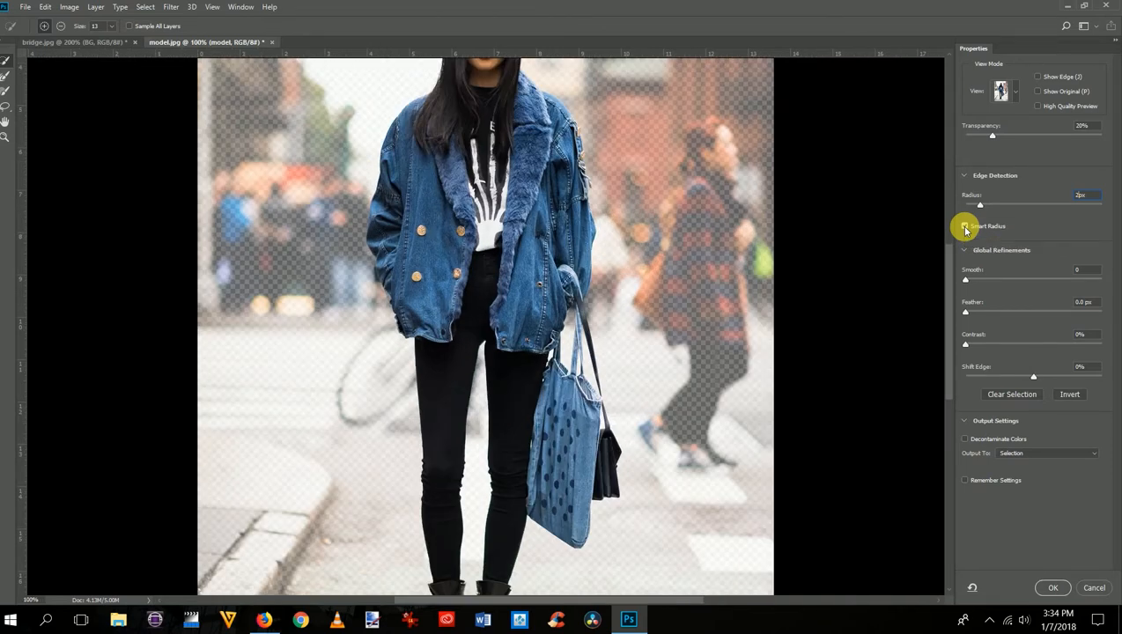
pyautogui.hotkey('ctrl', '+')
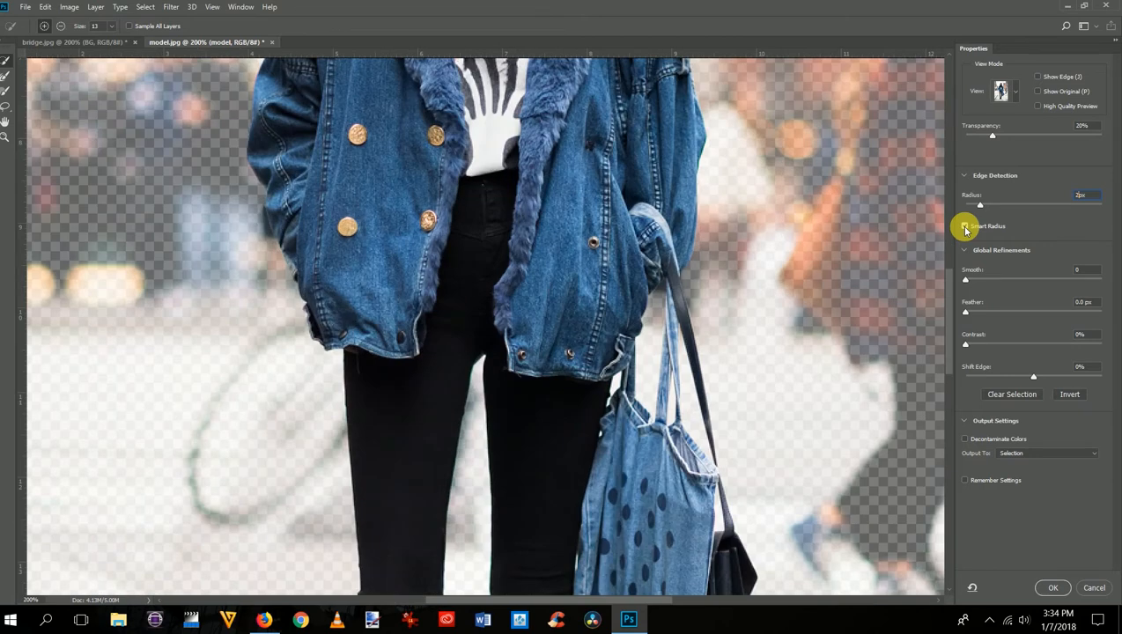
pyautogui.hotkey('ctrl', '-')
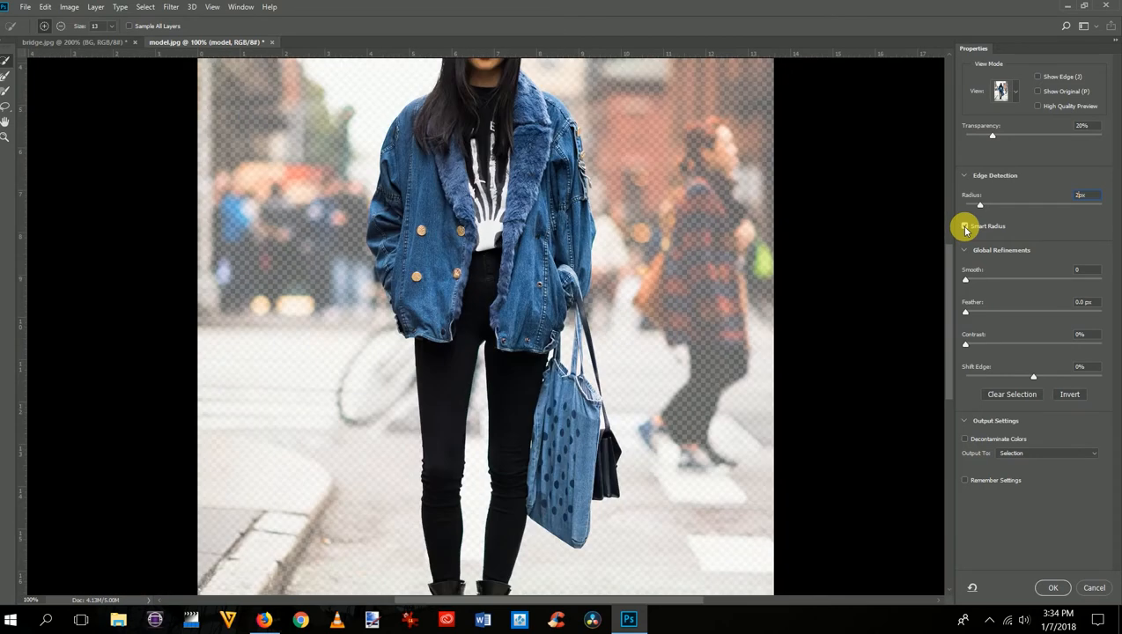
pyautogui.hotkey('ctrl', '-')
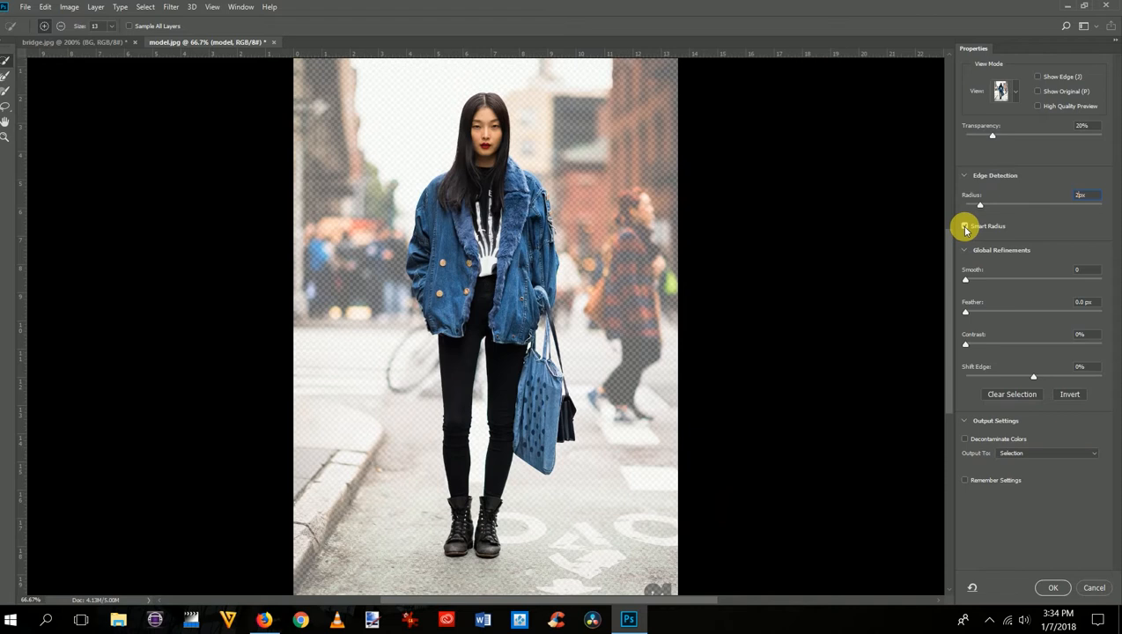
pyautogui.click(966, 228)
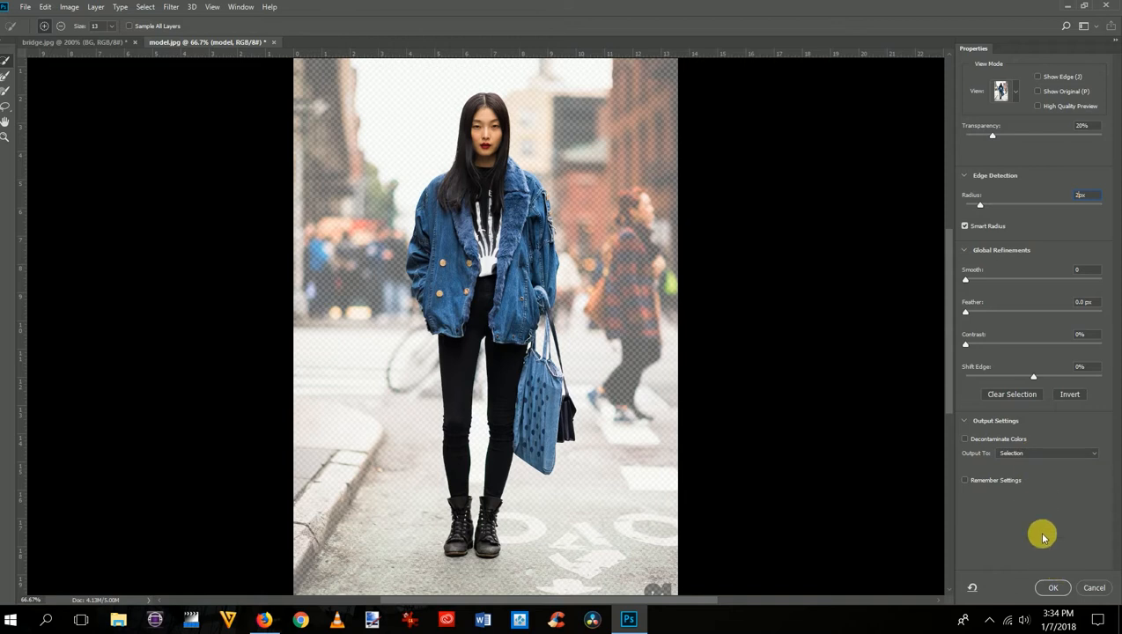
pyautogui.click(1055, 587)
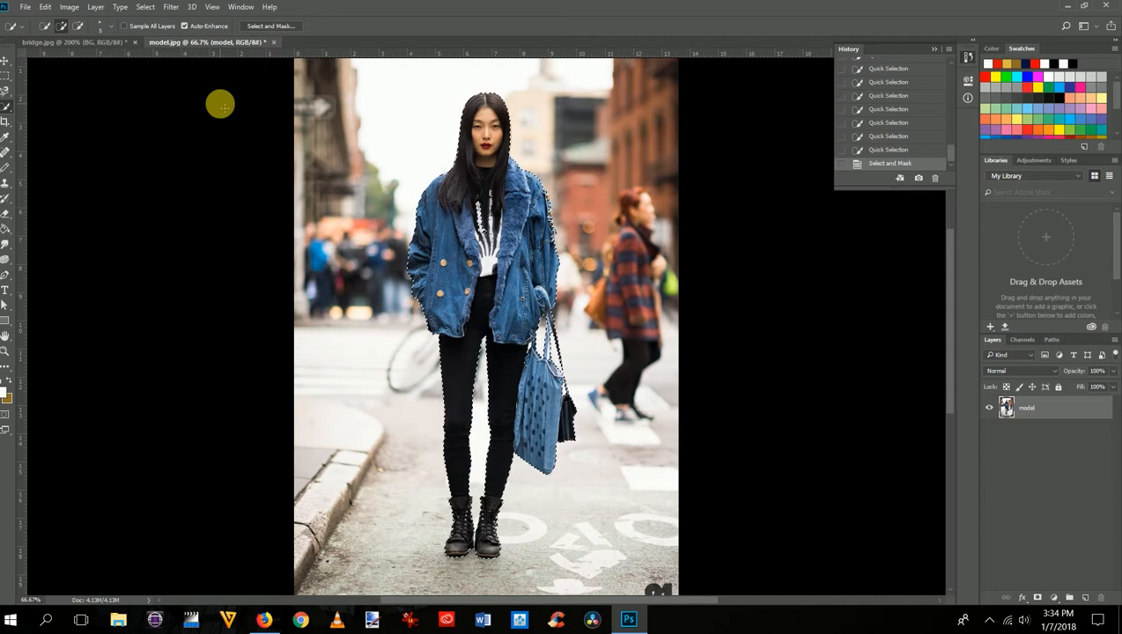
# Copy the selected model into bridge.jpg as a new layer above BG and name the layer "model"
pyautogui.click(79, 43)
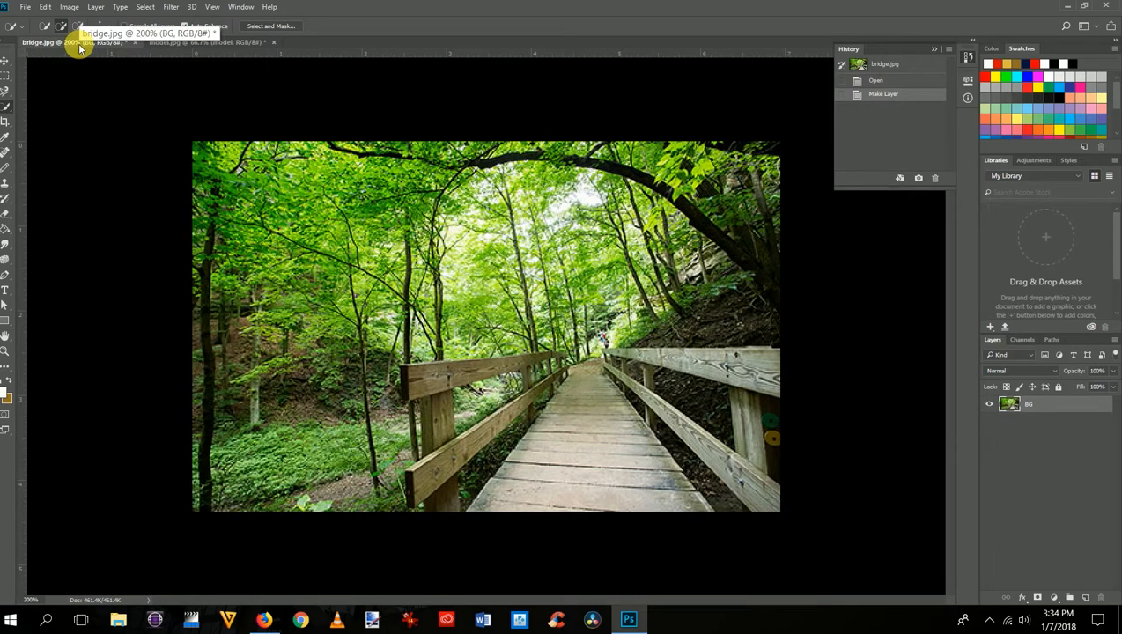
pyautogui.hotkey('ctrl', 'v')
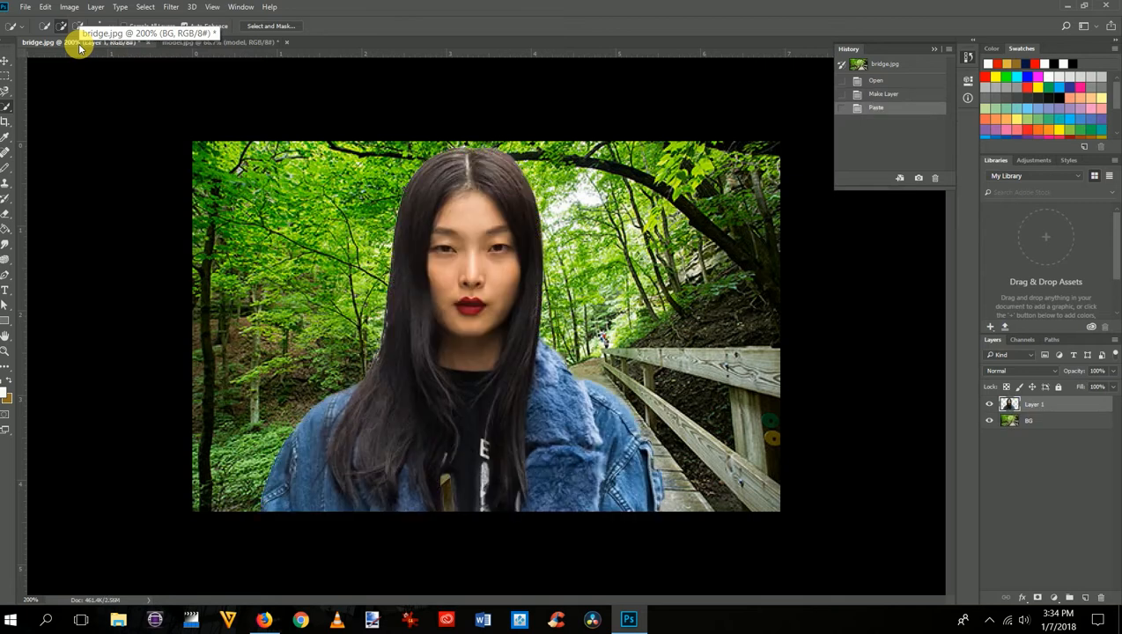
pyautogui.doubleClick(1036, 404)
pyautogui.write('model')
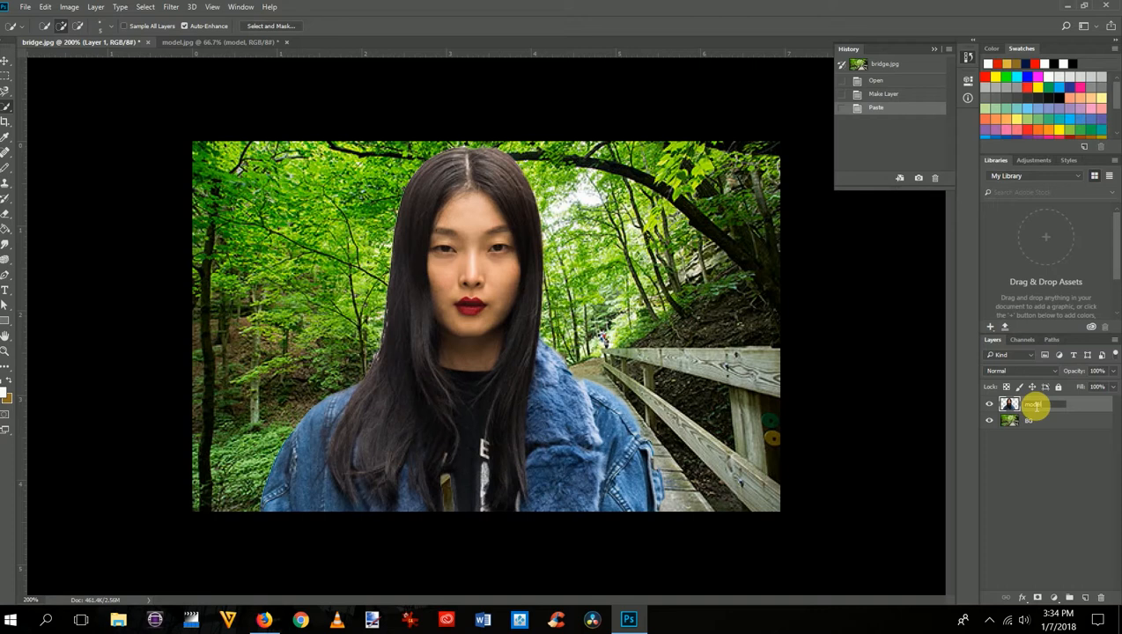
pyautogui.press('Return')
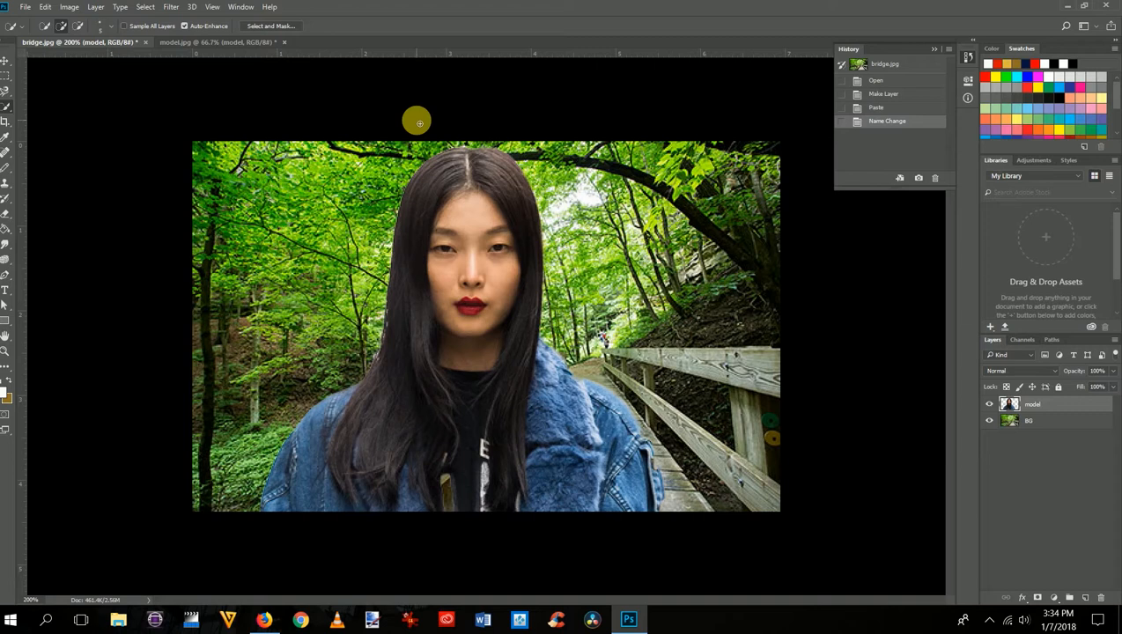
# Start a free transform on the model layer, link width and height, and scale it to 50%
pyautogui.click(5, 62)
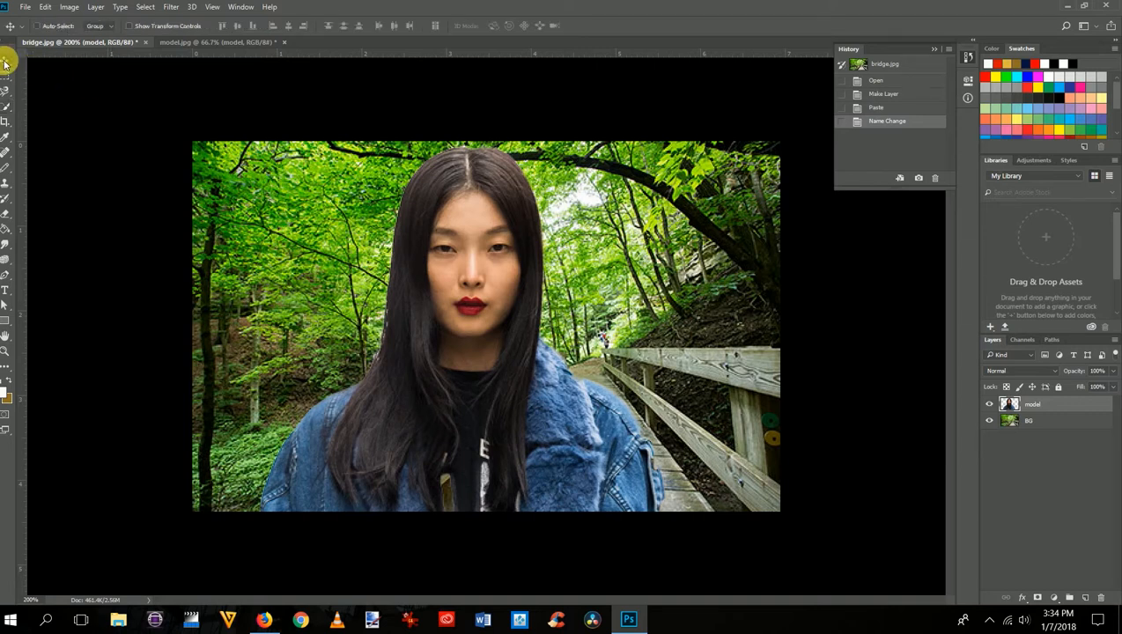
pyautogui.rightClick(5, 64)
pyautogui.click(200, 81)
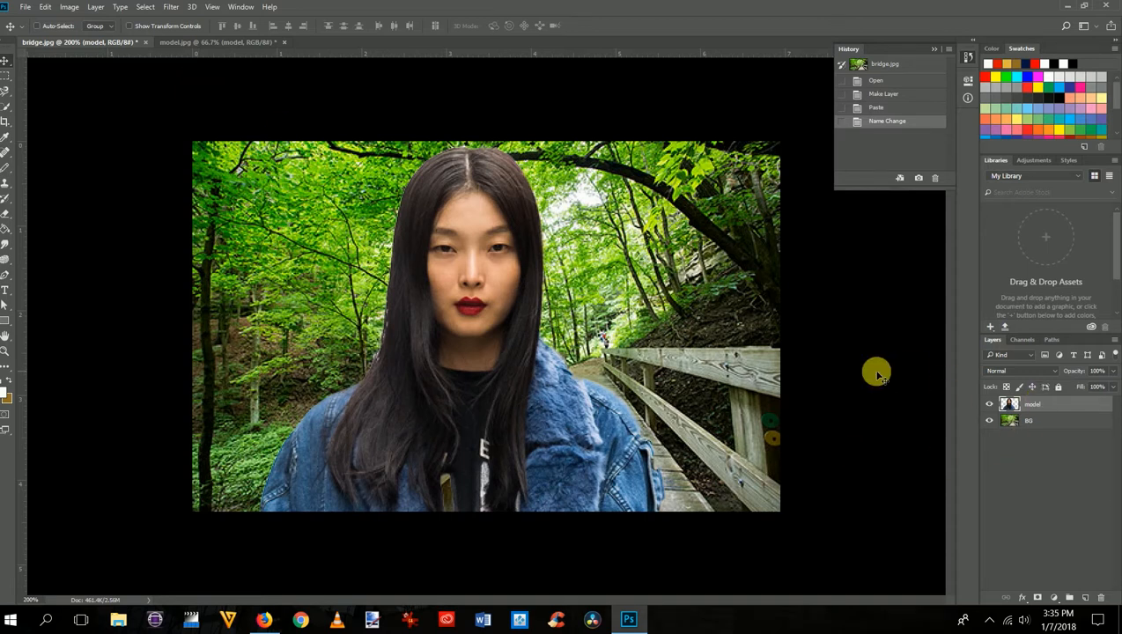
pyautogui.hotkey('ctrl', 't')
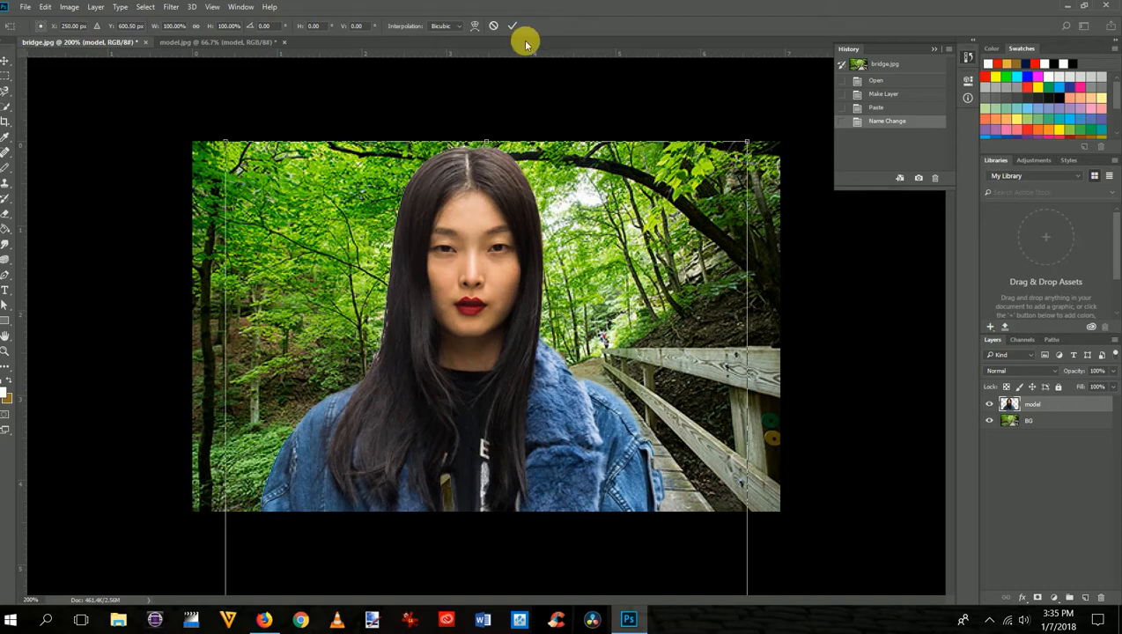
pyautogui.click(197, 27)
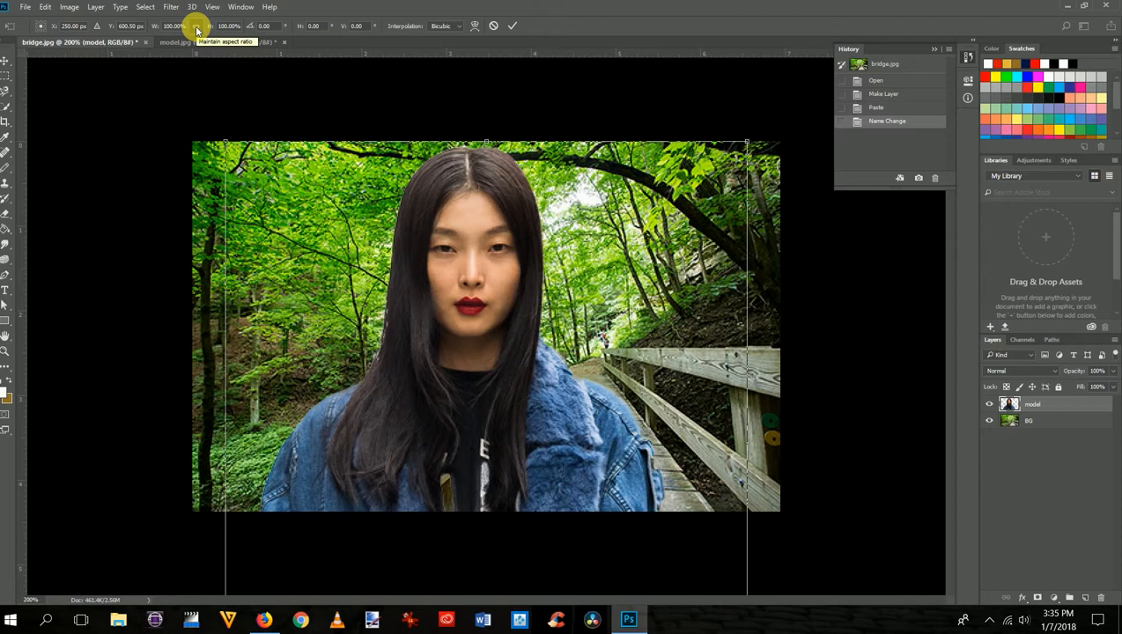
pyautogui.click(178, 27)
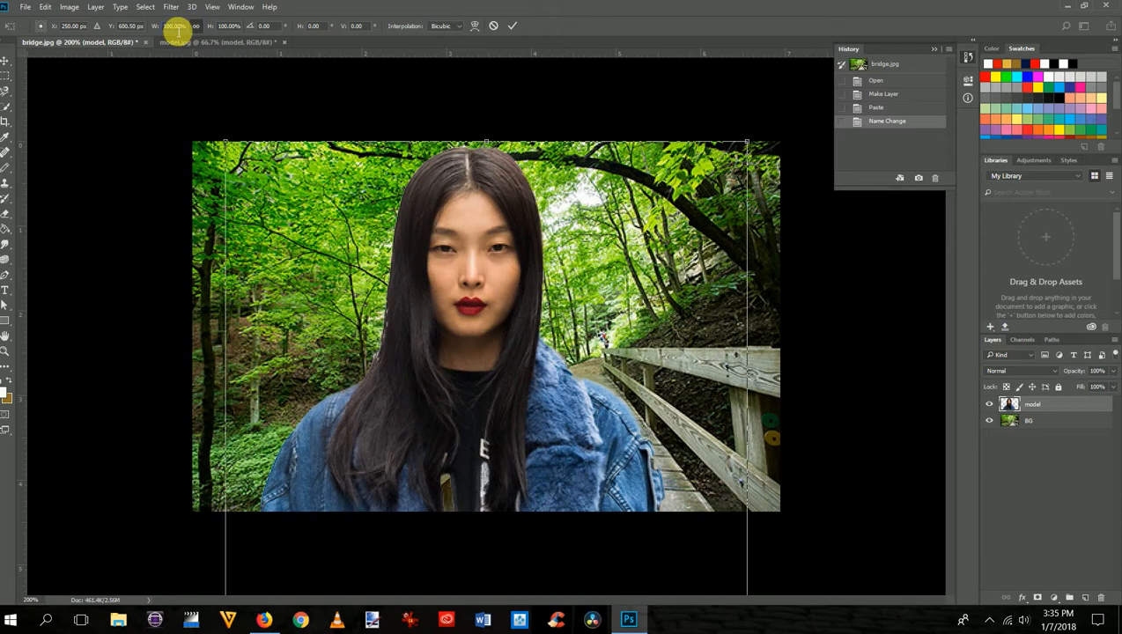
pyautogui.write('50')
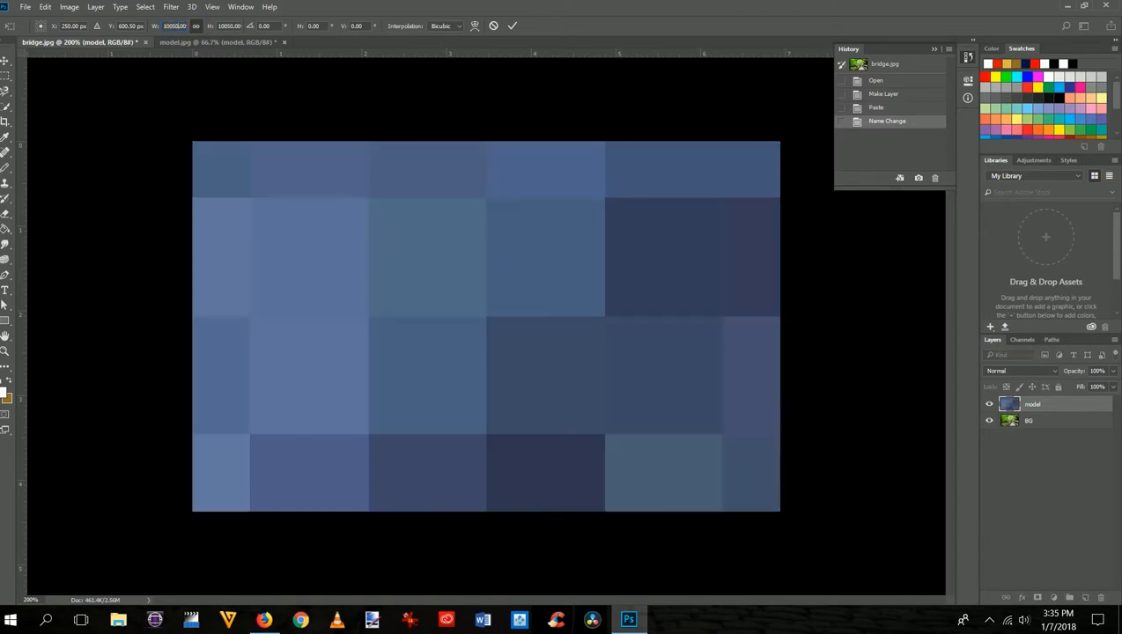
pyautogui.press('BackSpace')
pyautogui.press('BackSpace')
pyautogui.press('BackSpace')
pyautogui.press('BackSpace')
pyautogui.press('BackSpace')
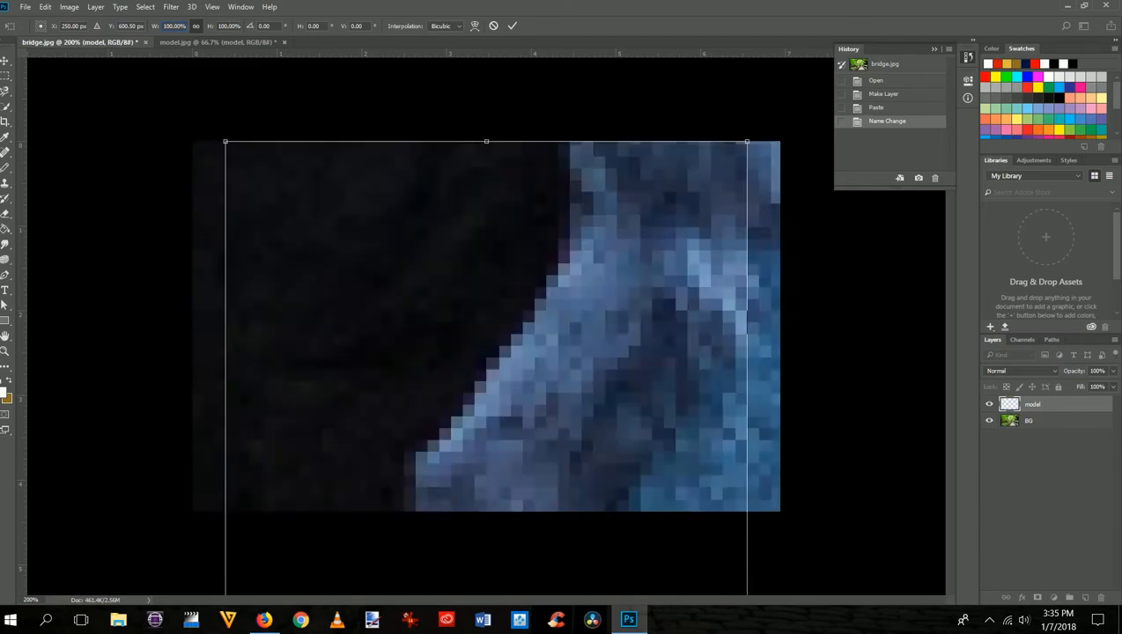
pyautogui.write('50')
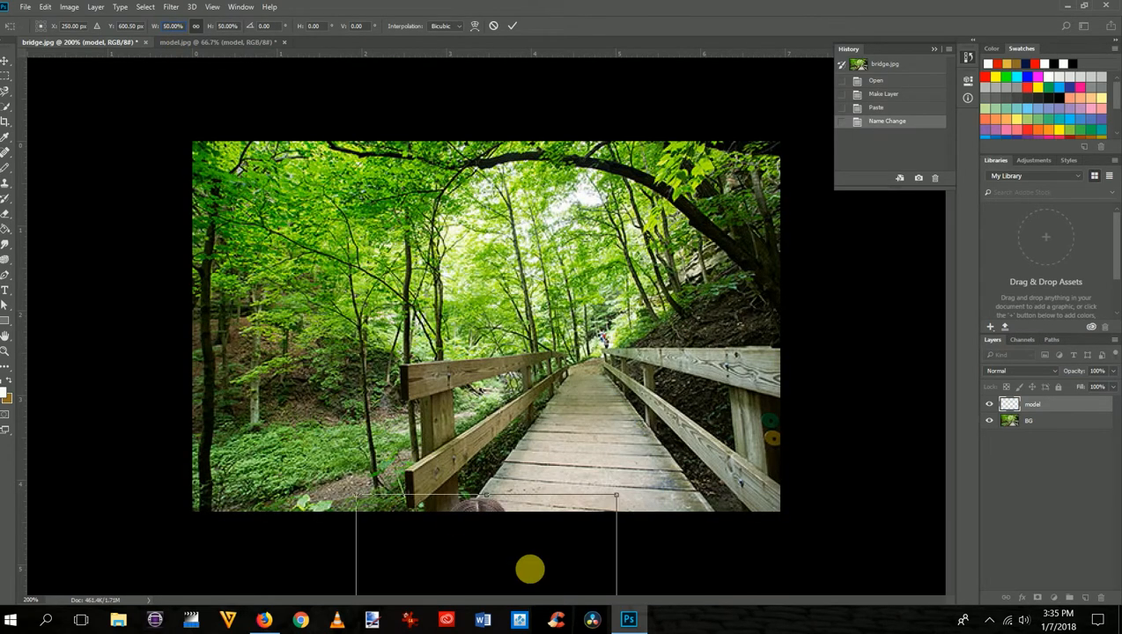
# Move the model up over the bridge and scale her down proportionally to about 37%
pyautogui.moveTo(514, 549); pyautogui.dragTo(592, 179)
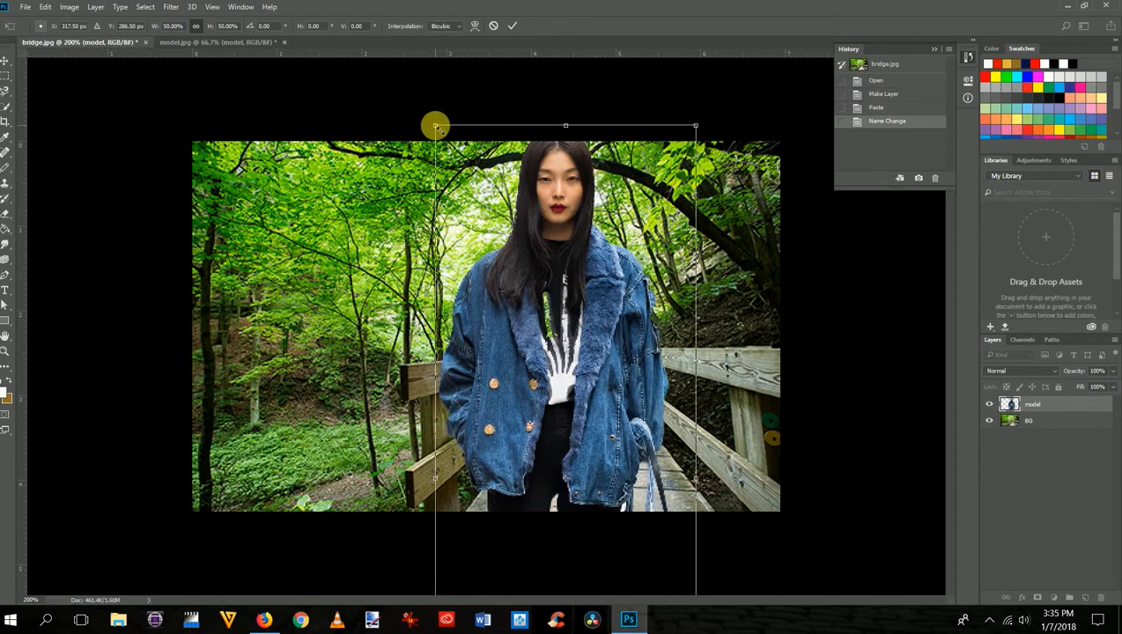
pyautogui.moveTo(437, 127); pyautogui.dragTo(506, 309)
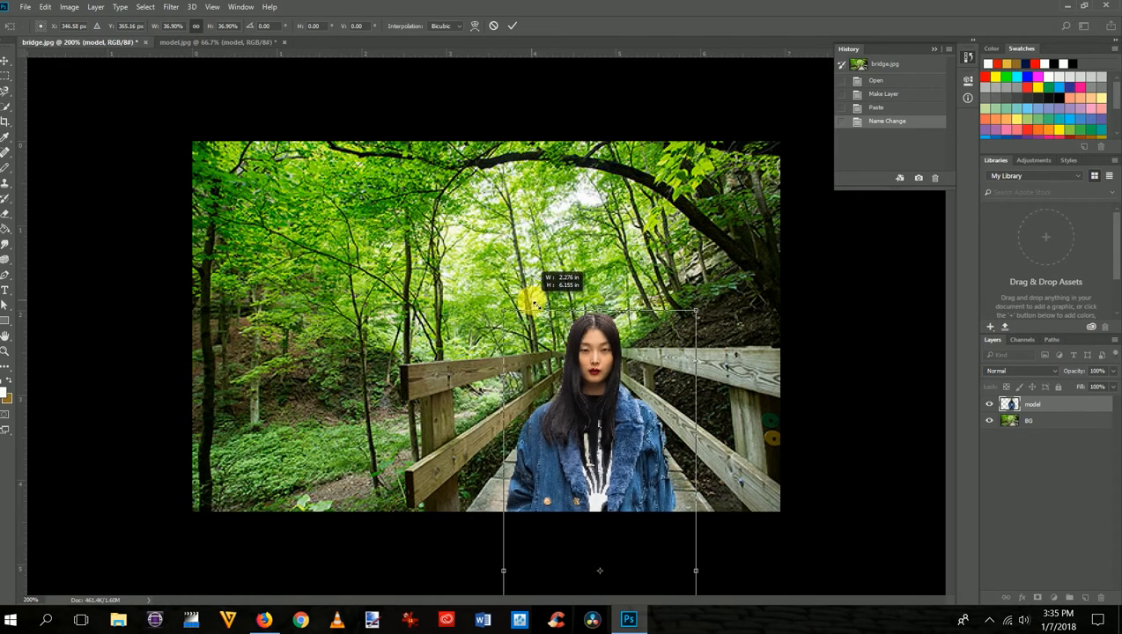
pyautogui.rightClick(618, 321)
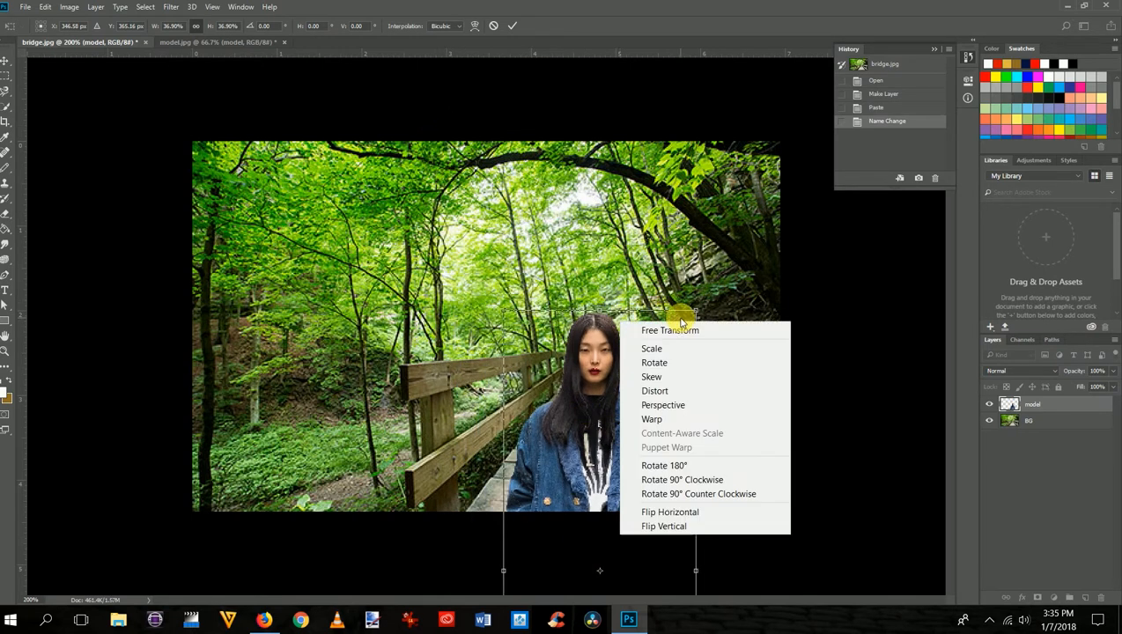
pyautogui.click(599, 429)
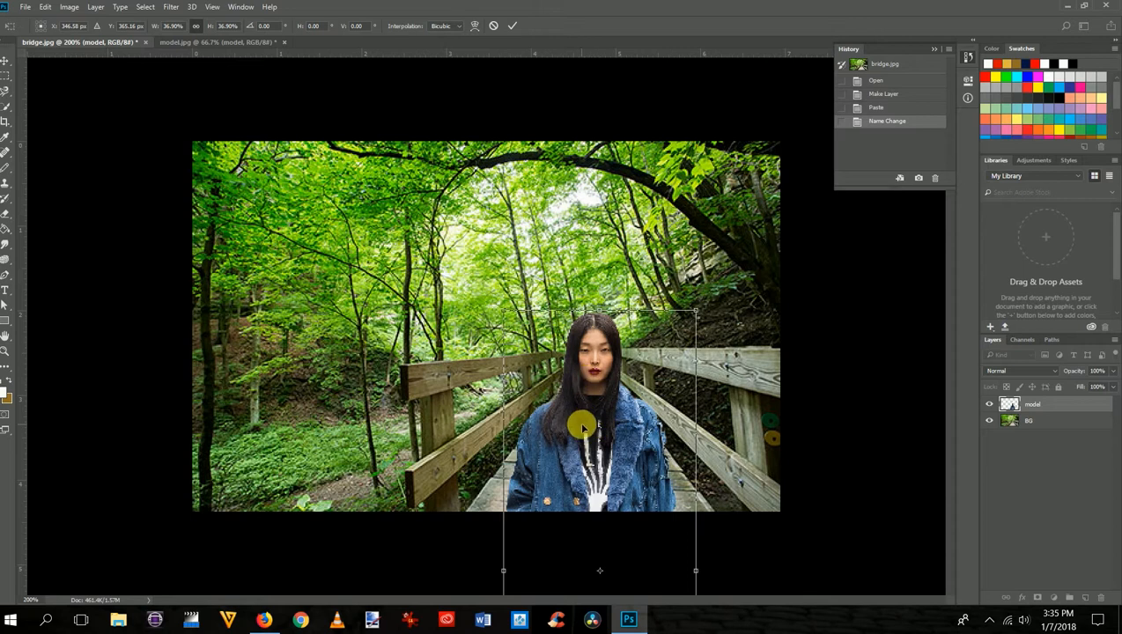
# Shrink the model proportionally to about 23.35% and place her full figure on the walkway, with her boots near the photo's lower edge
pyautogui.moveTo(583, 459); pyautogui.dragTo(565, 236)
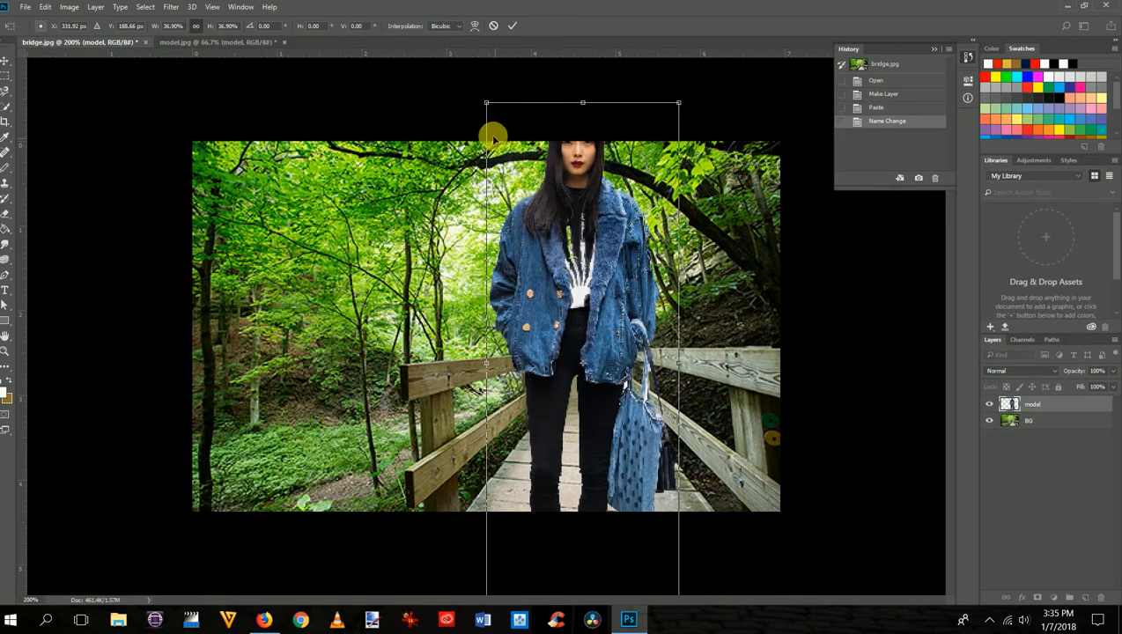
pyautogui.moveTo(486, 105); pyautogui.dragTo(571, 241)
pyautogui.moveTo(564, 269); pyautogui.dragTo(563, 238)
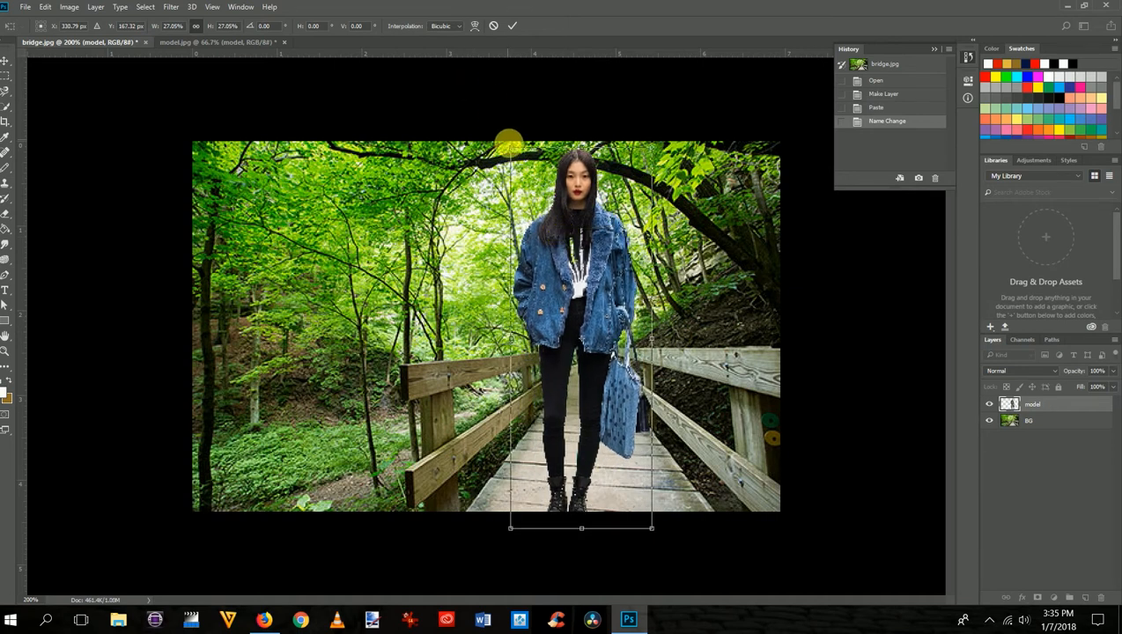
pyautogui.moveTo(508, 145); pyautogui.dragTo(555, 202)
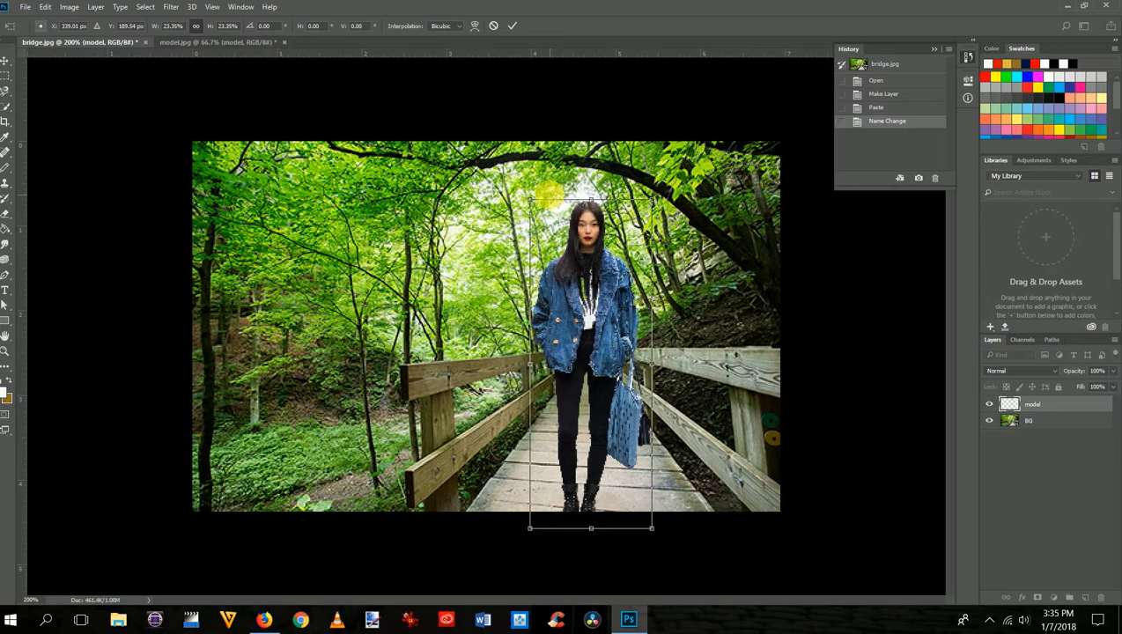
pyautogui.moveTo(582, 270); pyautogui.dragTo(574, 246)
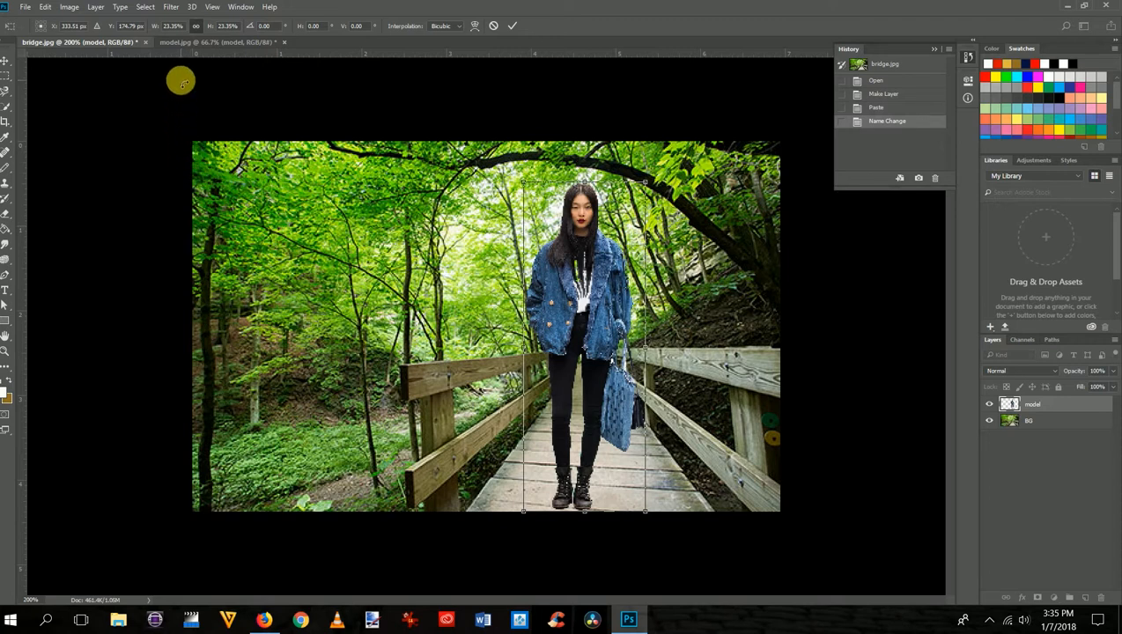
# Set the model's linked width and height scale to 23% and apply the transform
pyautogui.click(184, 29)
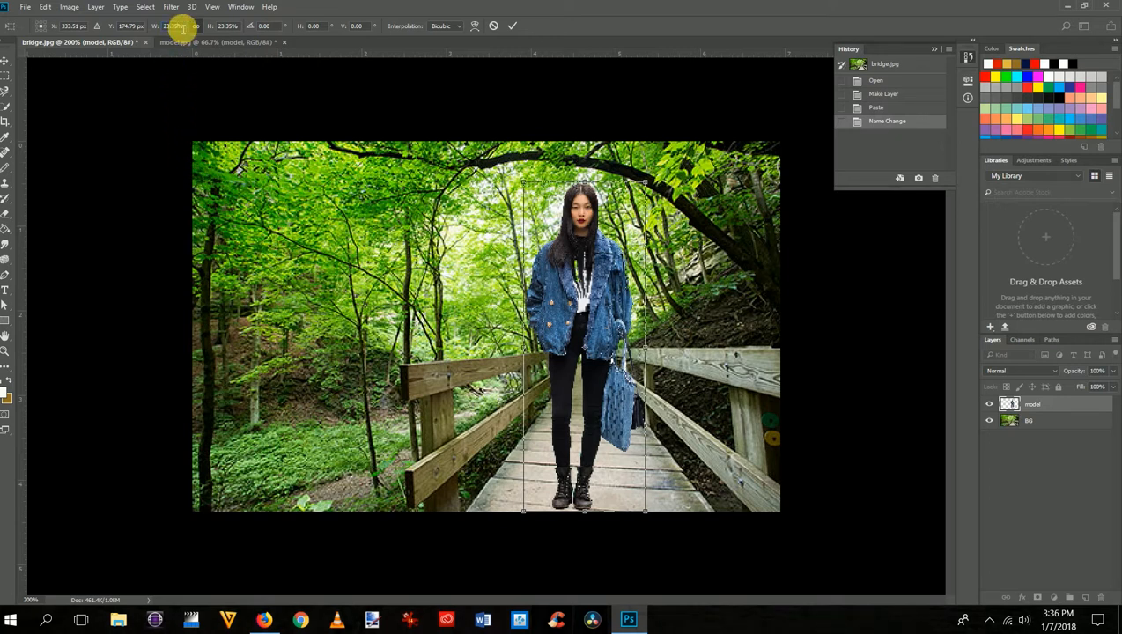
pyautogui.press('BackSpace')
pyautogui.press('BackSpace')
pyautogui.press('BackSpace')
pyautogui.press('BackSpace')
pyautogui.press('BackSpace')
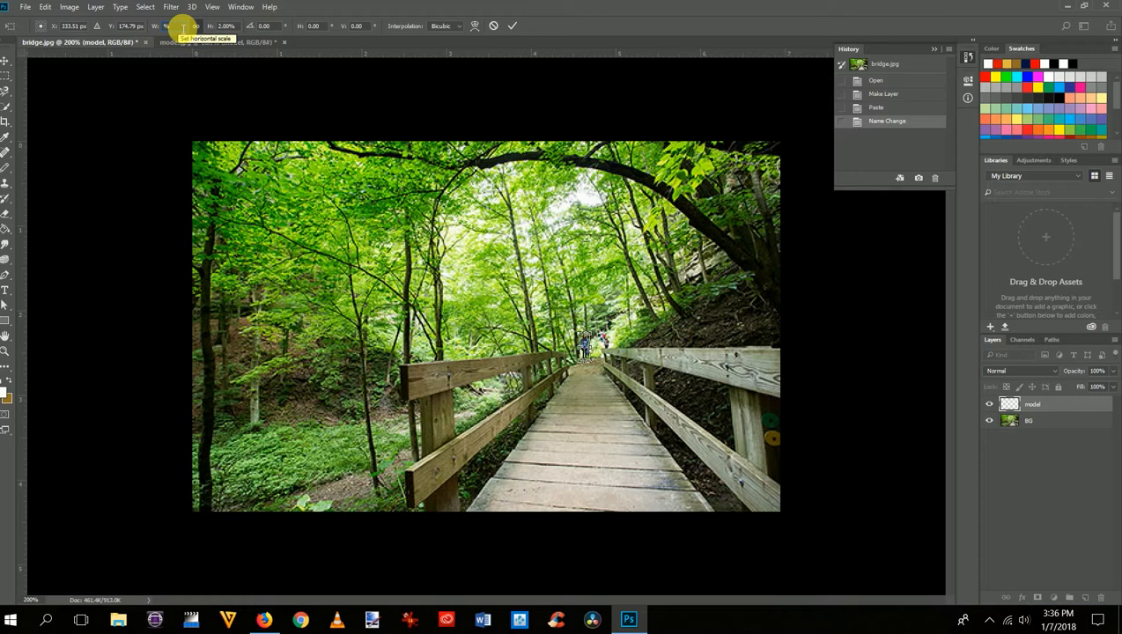
pyautogui.write('23')
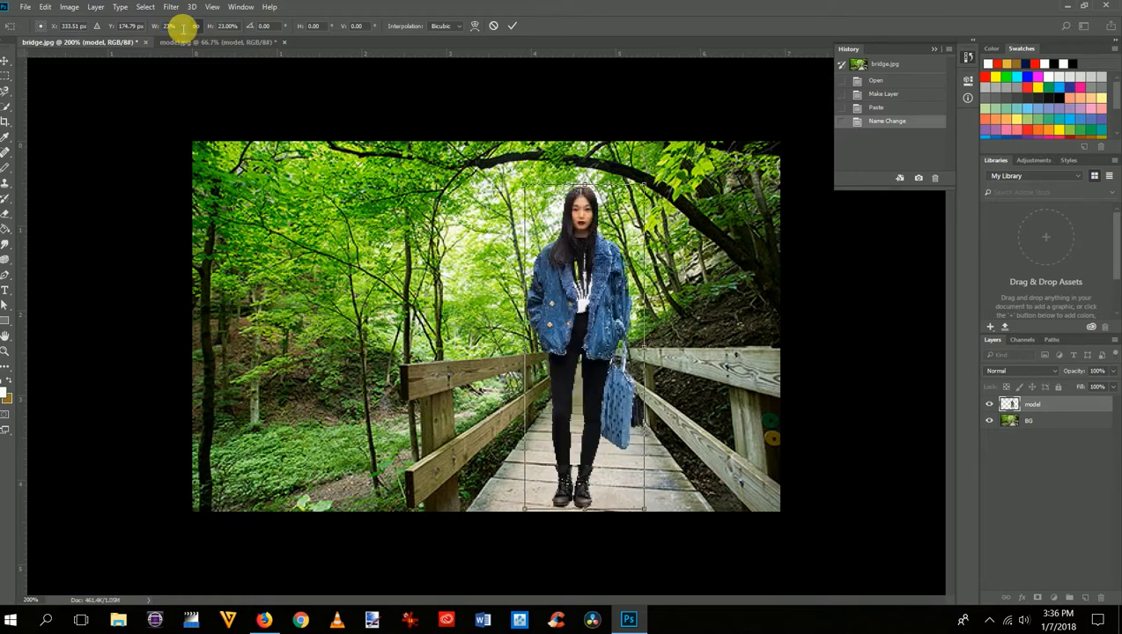
pyautogui.click(513, 26)
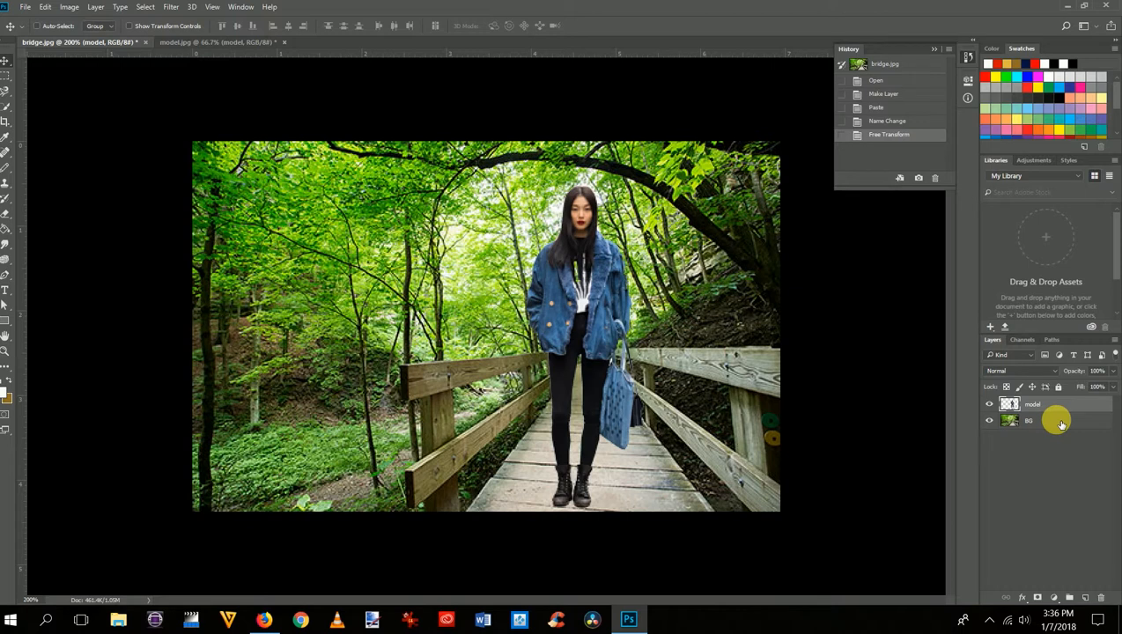
# Hide the model layer and select the BG layer
pyautogui.click(990, 406)
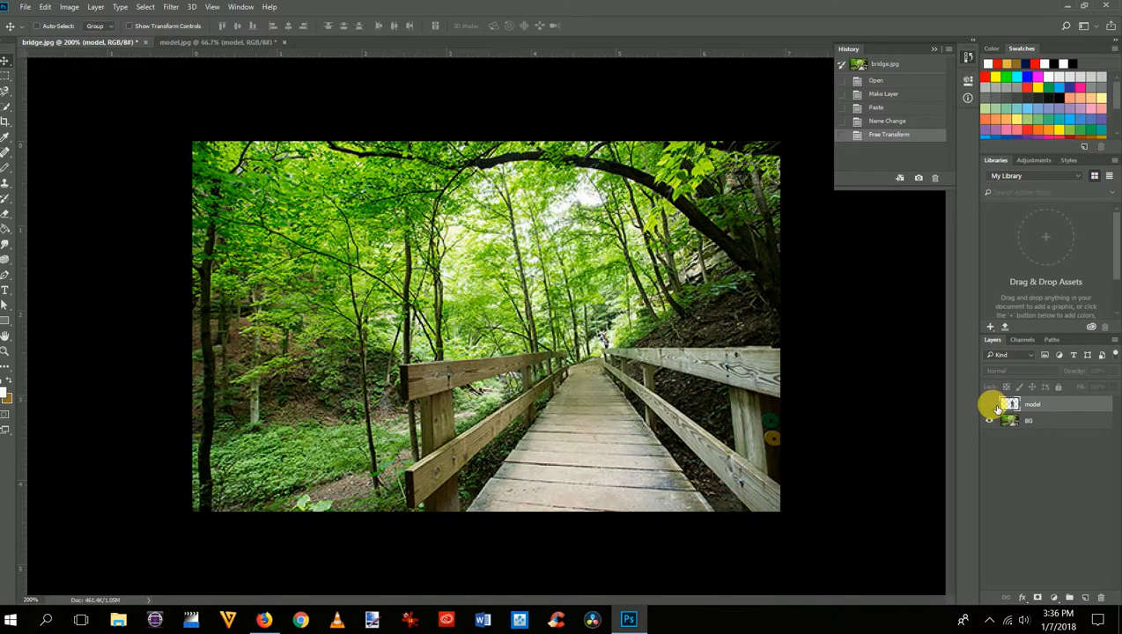
pyautogui.click(1054, 427)
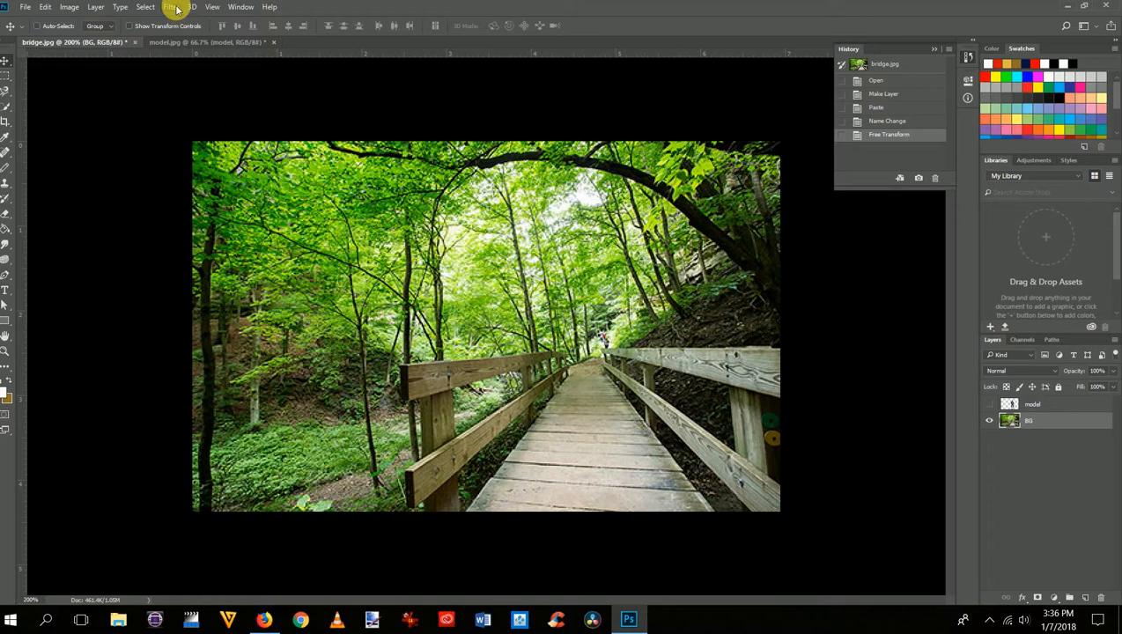
# Convert the BG layer to a smart object and apply a Gaussian Blur with a radius of 4 pixels
pyautogui.rightClick(1040, 427)
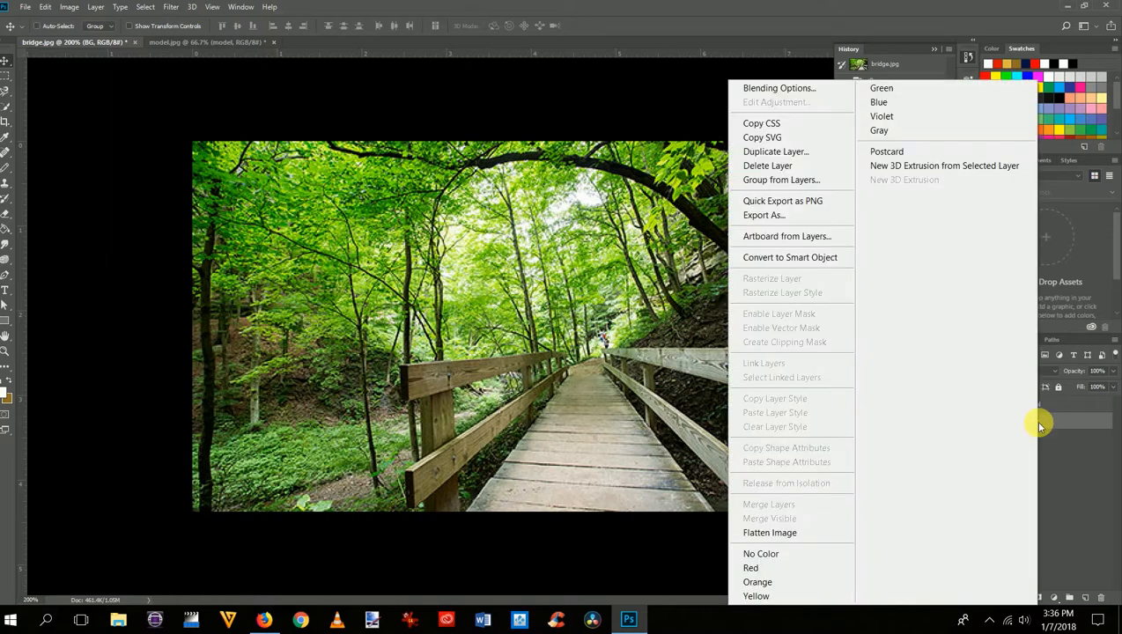
pyautogui.click(837, 259)
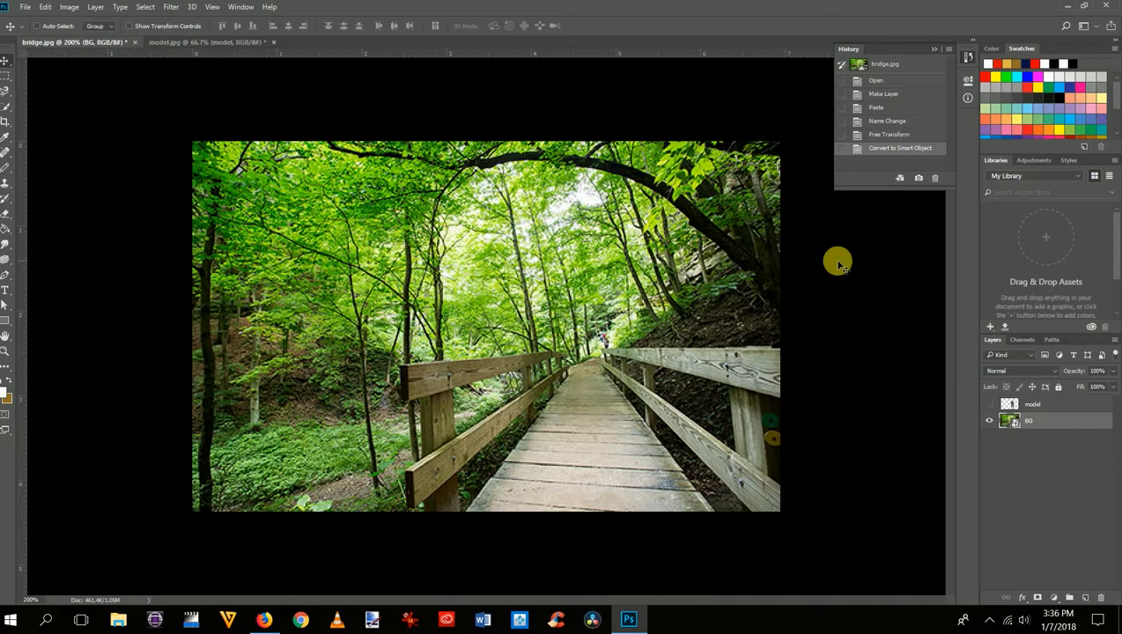
pyautogui.click(170, 8)
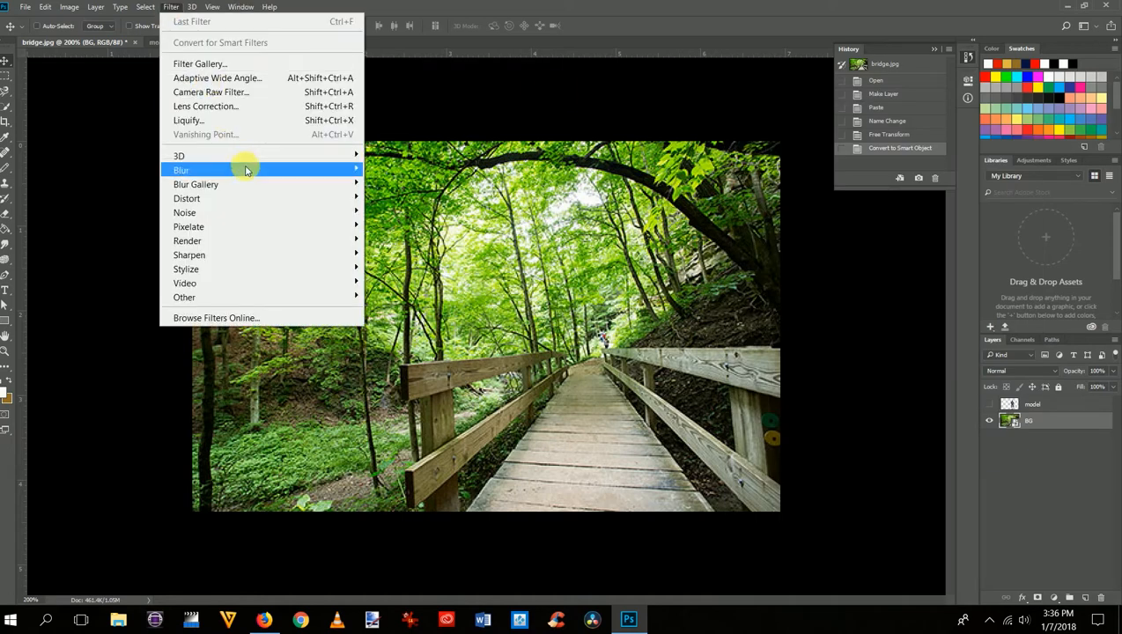
pyautogui.moveTo(246, 171)
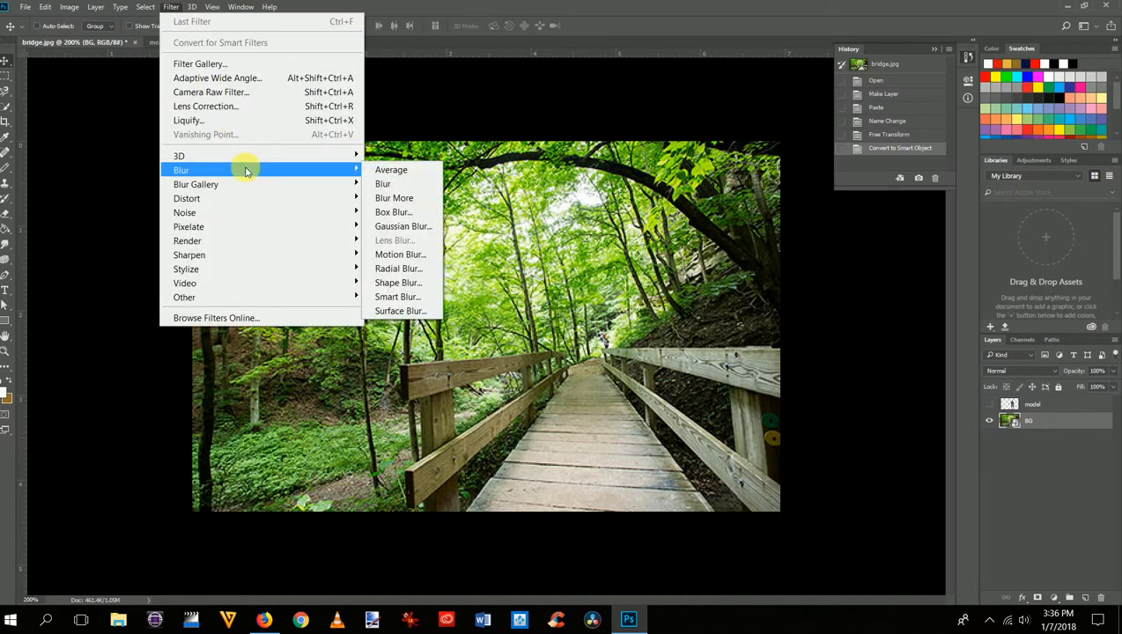
pyautogui.click(415, 227)
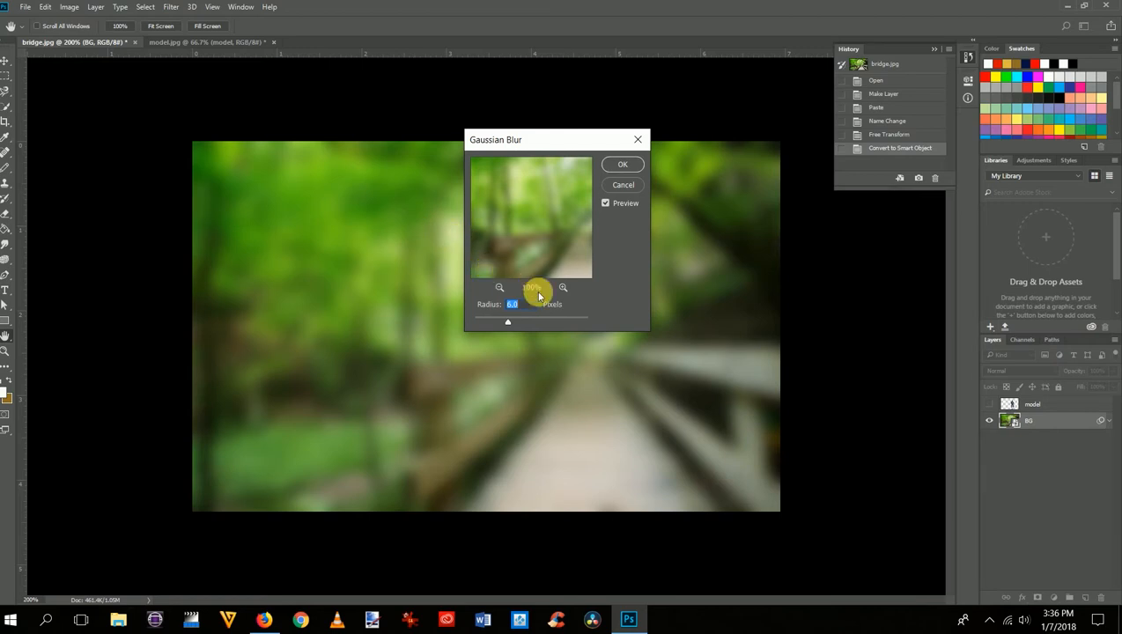
pyautogui.click(528, 306)
pyautogui.press('BackSpace')
pyautogui.press('BackSpace')
pyautogui.press('BackSpace')
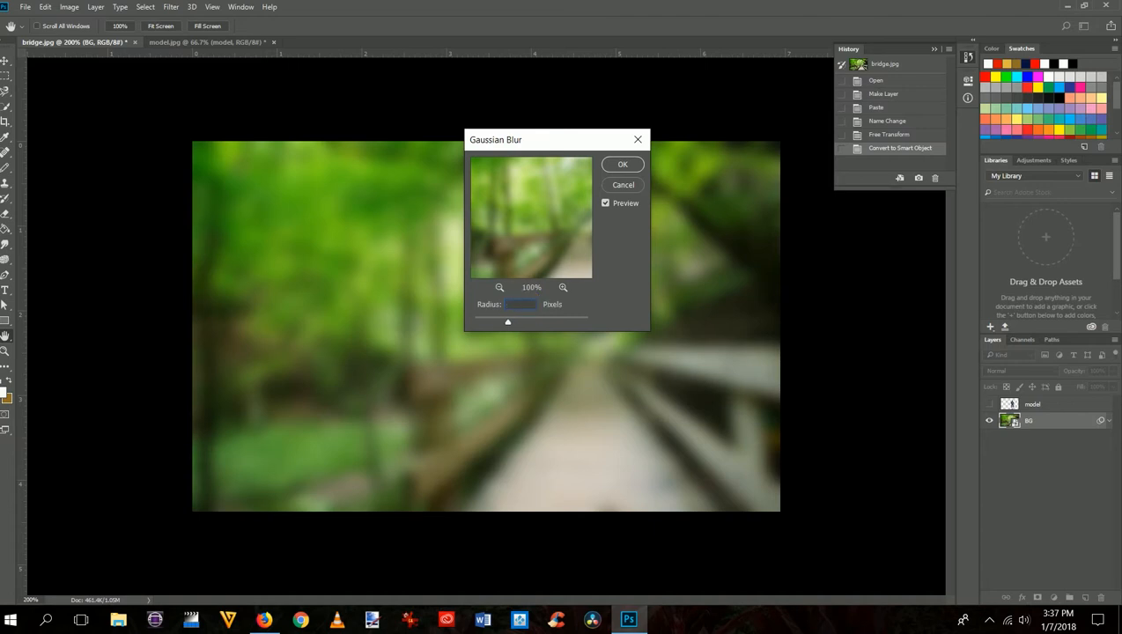
pyautogui.write('4')
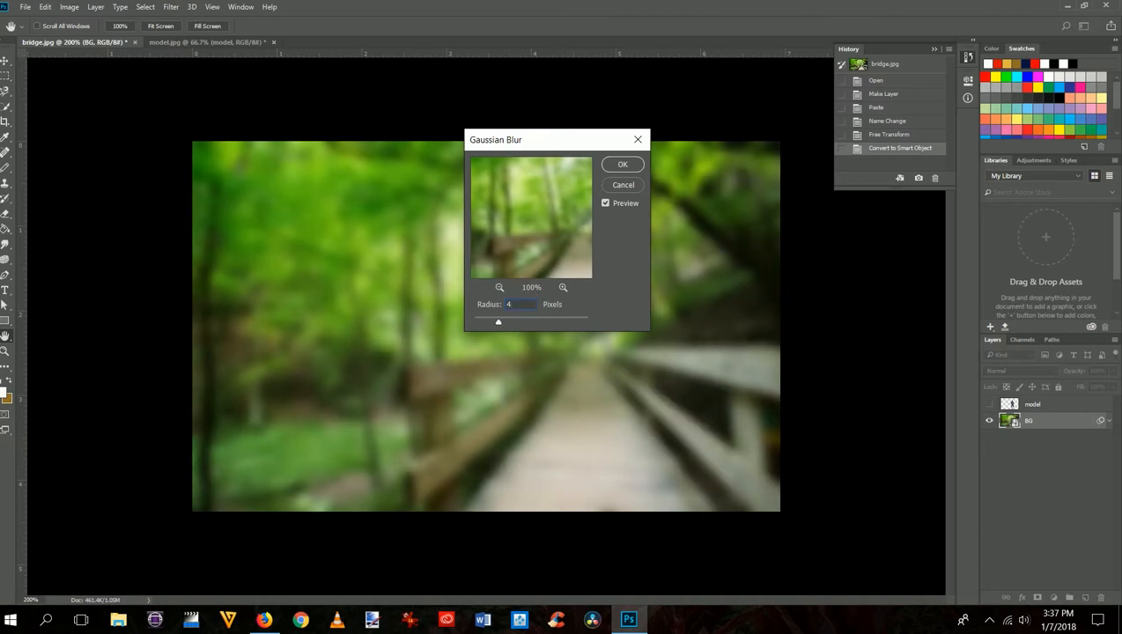
pyautogui.click(622, 168)
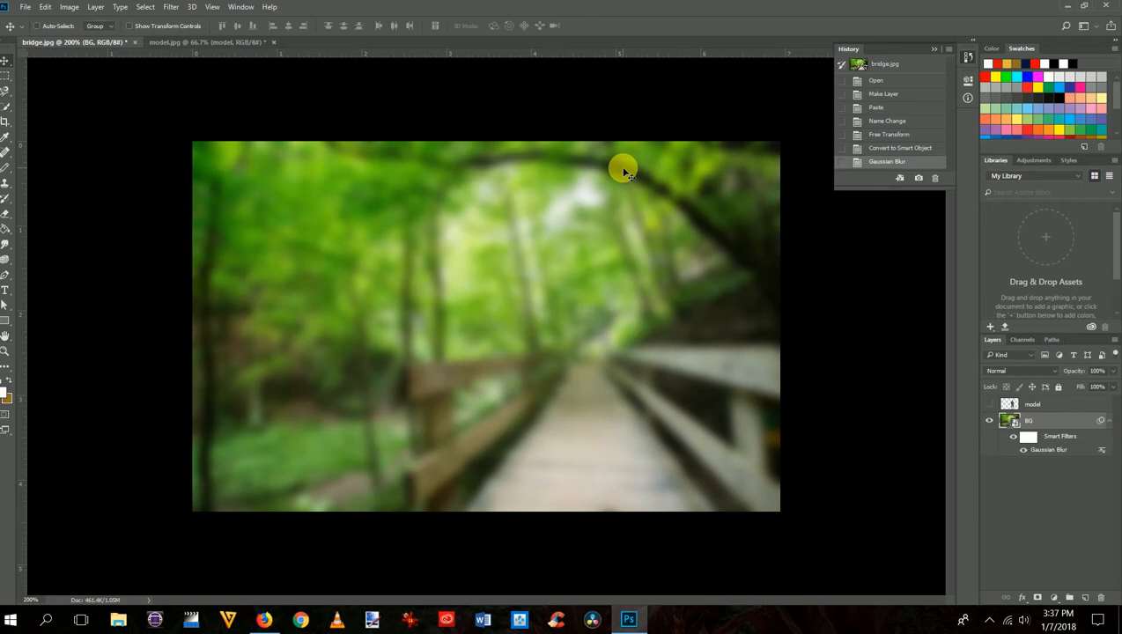
# Edit the BG layer's Gaussian Blur smart filter and set its radius to 3 pixels
pyautogui.doubleClick(1045, 456)
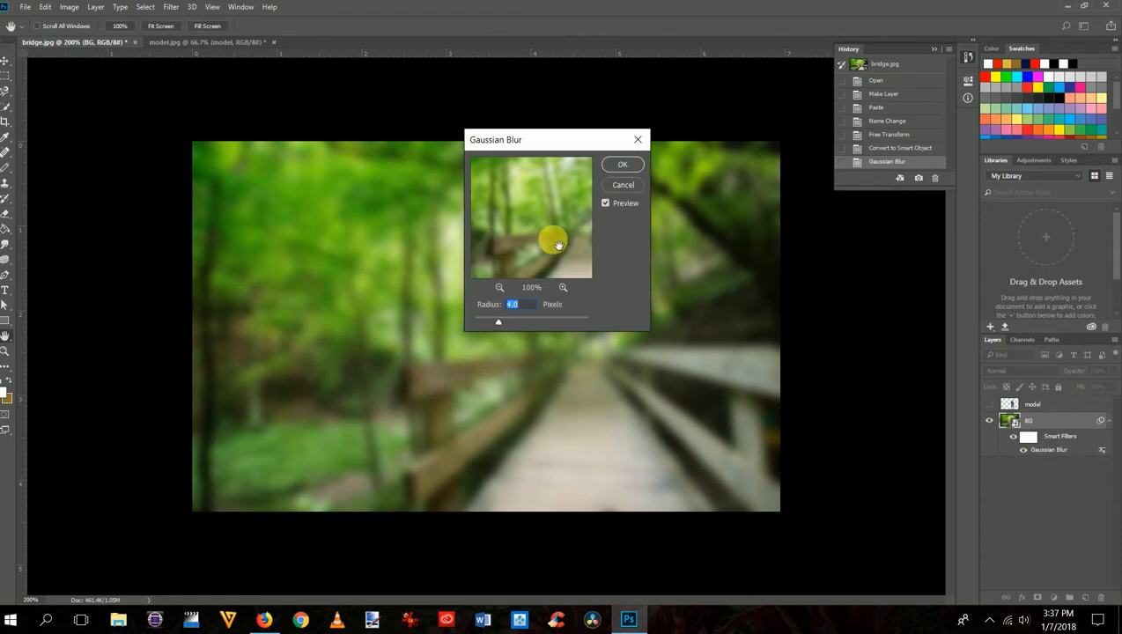
pyautogui.click(533, 310)
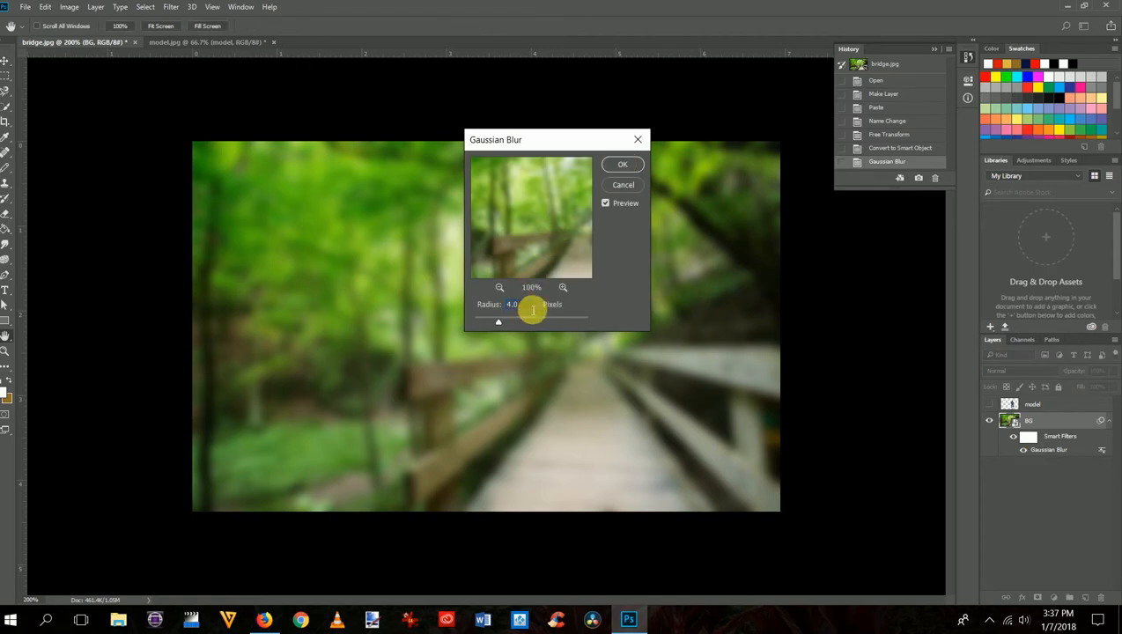
pyautogui.press('BackSpace')
pyautogui.press('BackSpace')
pyautogui.press('BackSpace')
pyautogui.write('3')
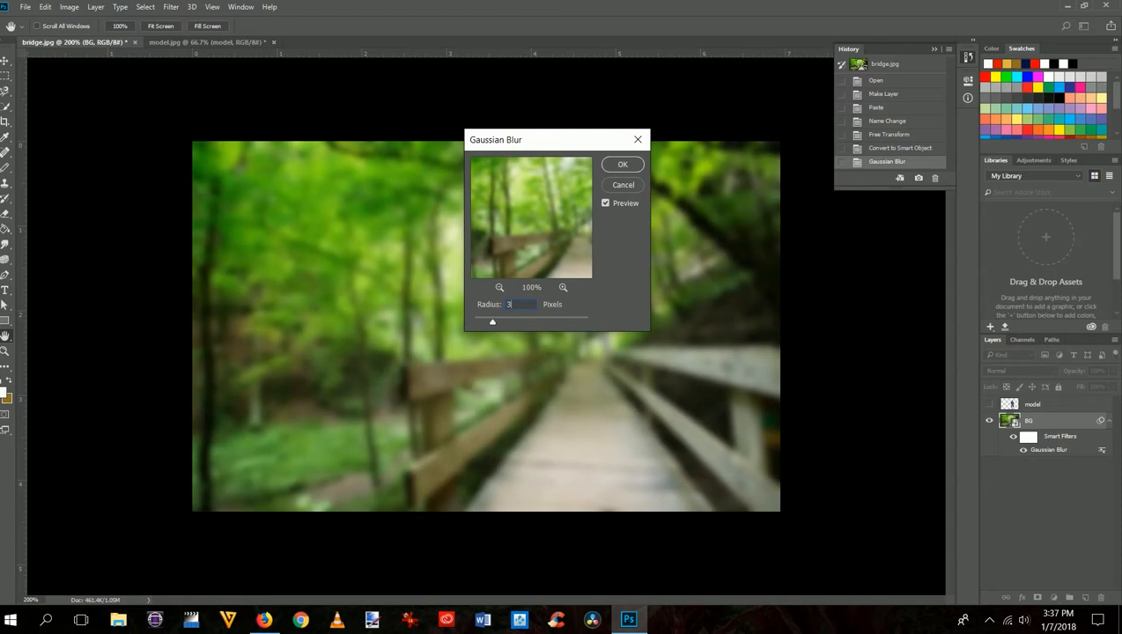
pyautogui.click(624, 165)
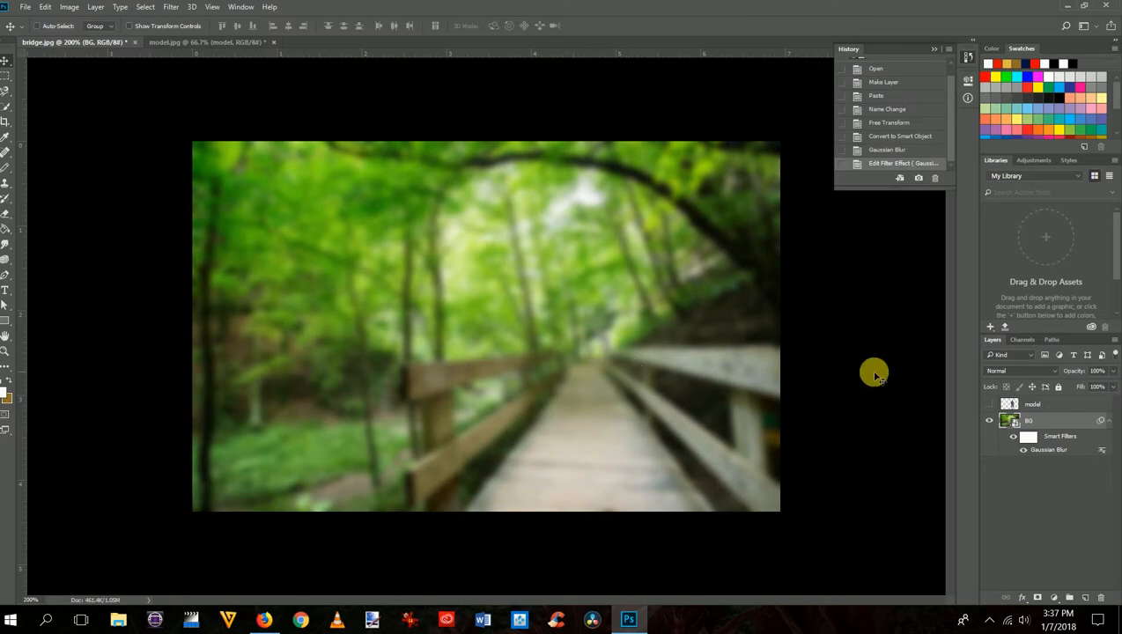
# Target the BG layer's smart filter mask with white as foreground colour and activate the Gradient tool
pyautogui.click(1029, 438)
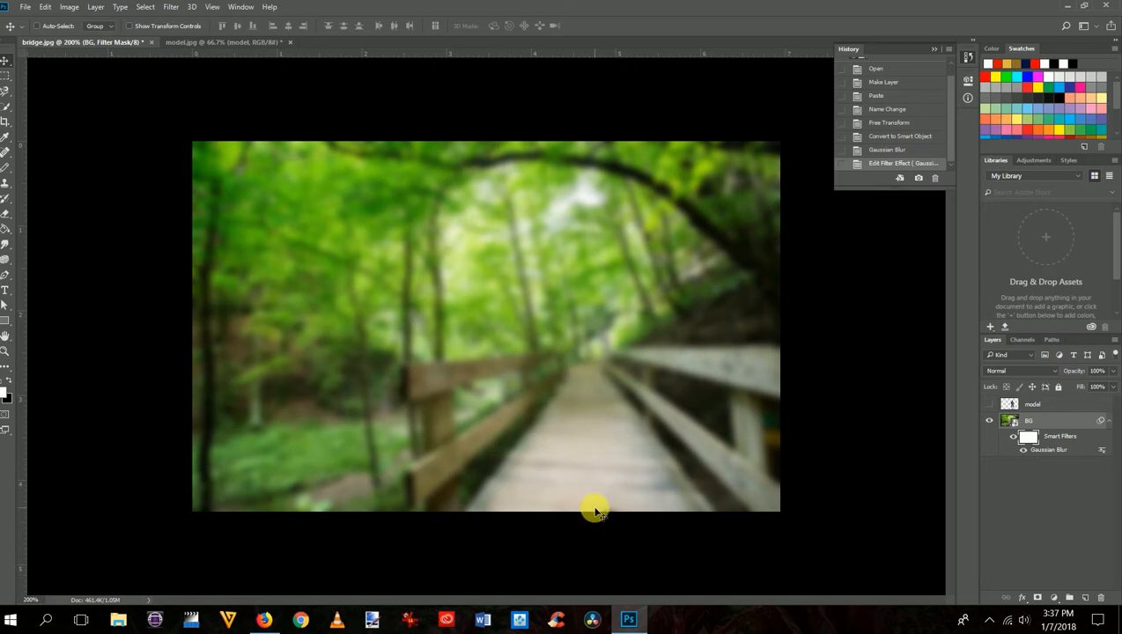
pyautogui.click(8, 389)
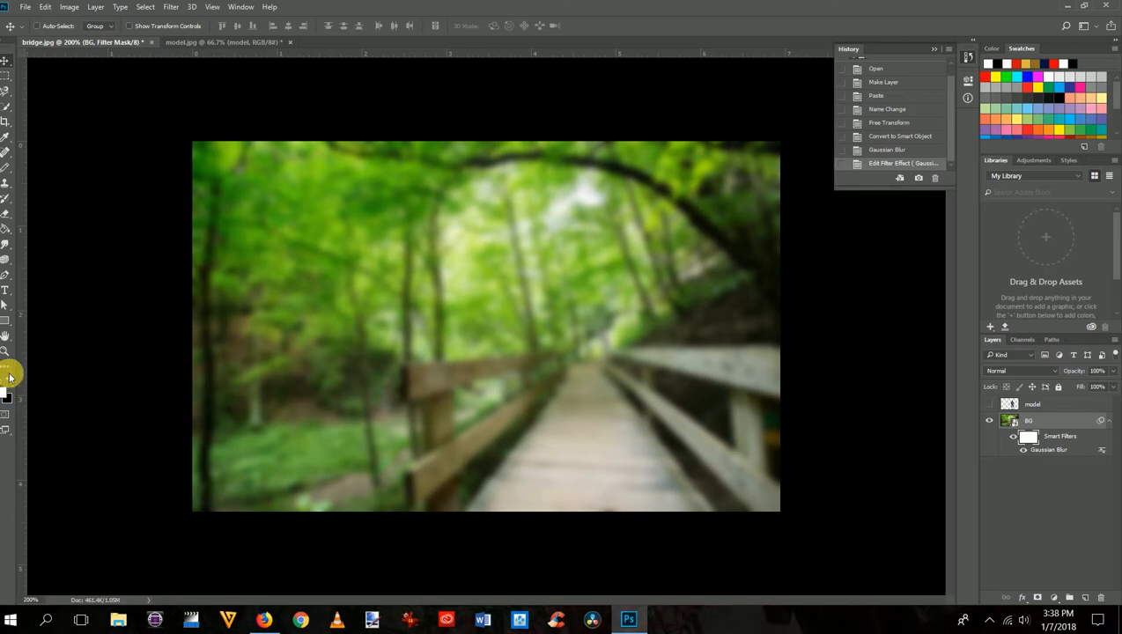
pyautogui.click(9, 230)
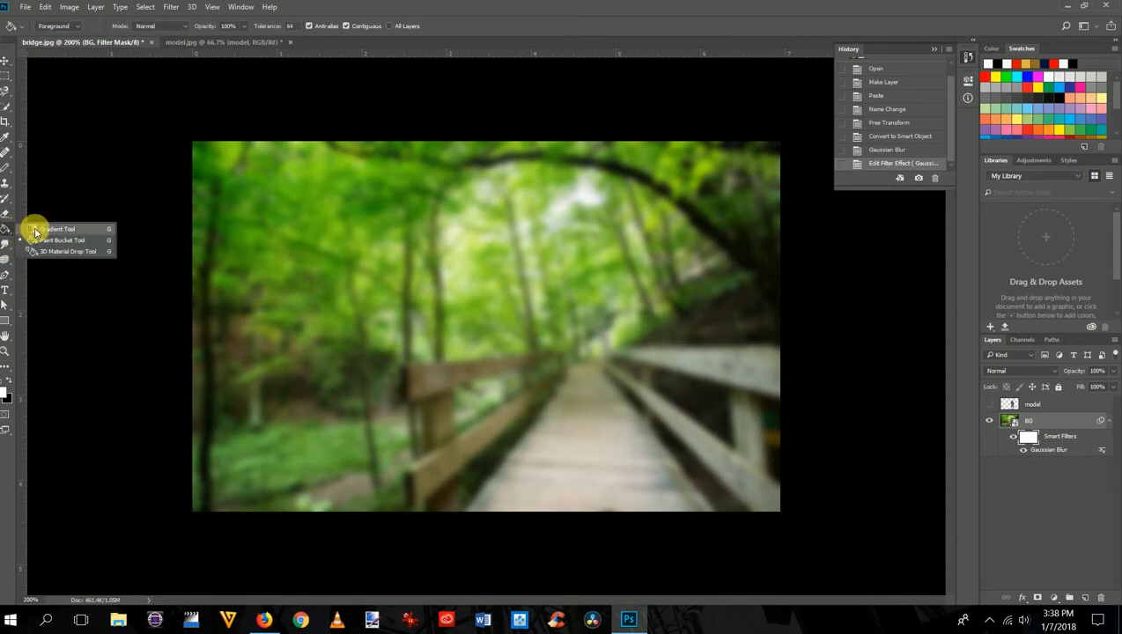
pyautogui.click(35, 228)
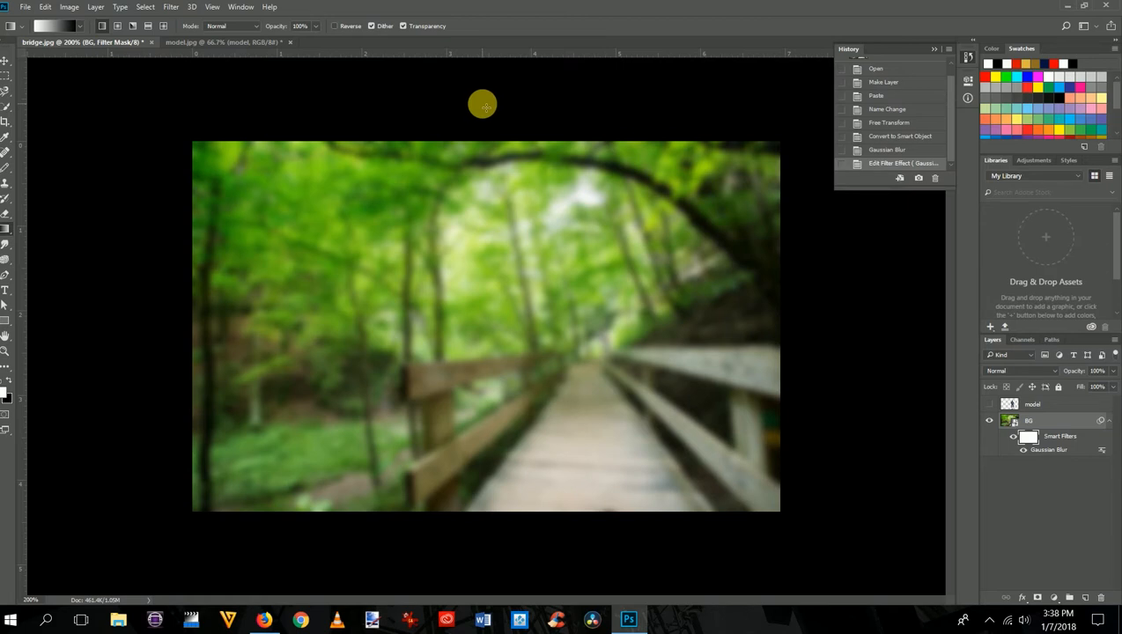
# Try vertical white-to-black gradients on the filter mask, starting above the photo, at its upper edge and a third down, undoing each
pyautogui.moveTo(481, 105); pyautogui.dragTo(484, 514)
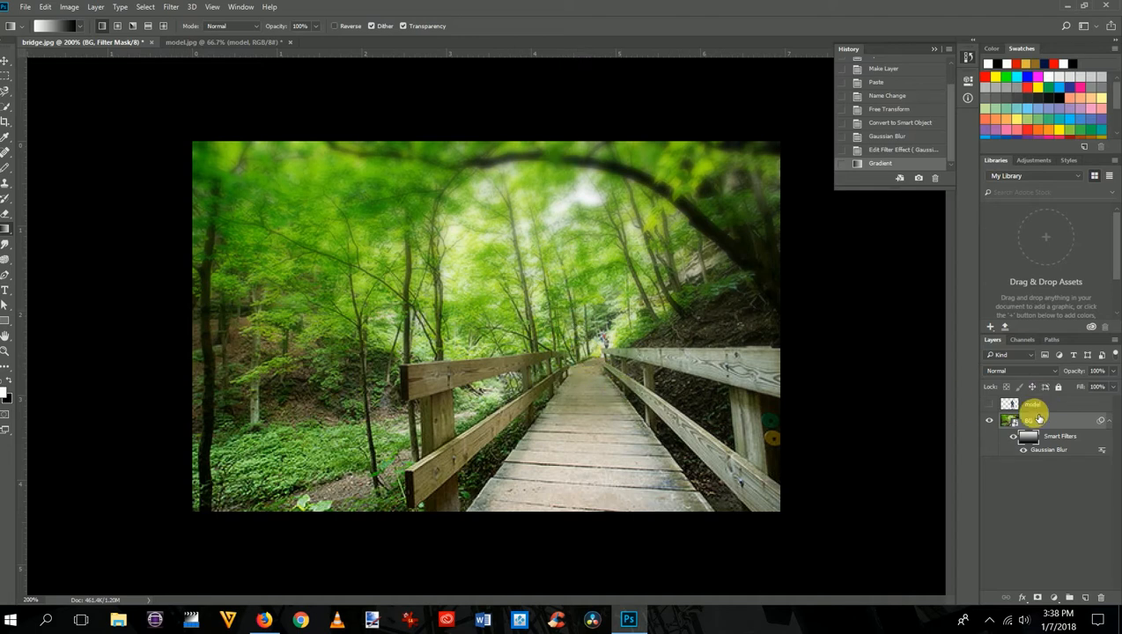
pyautogui.hotkey('ctrl', 'z')
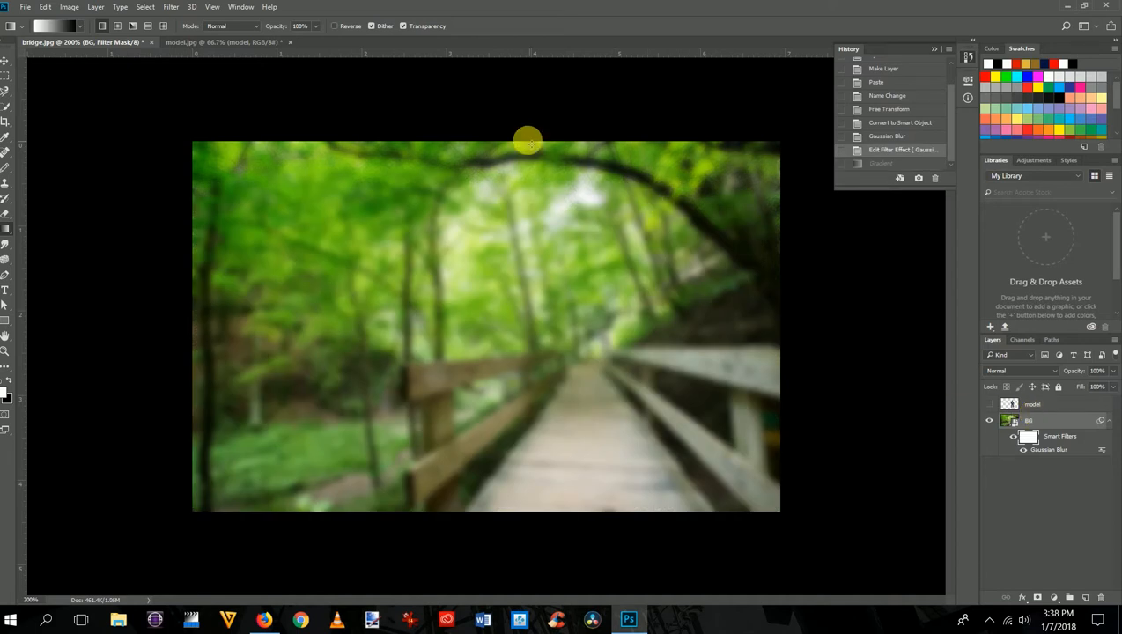
pyautogui.rightClick(487, 144)
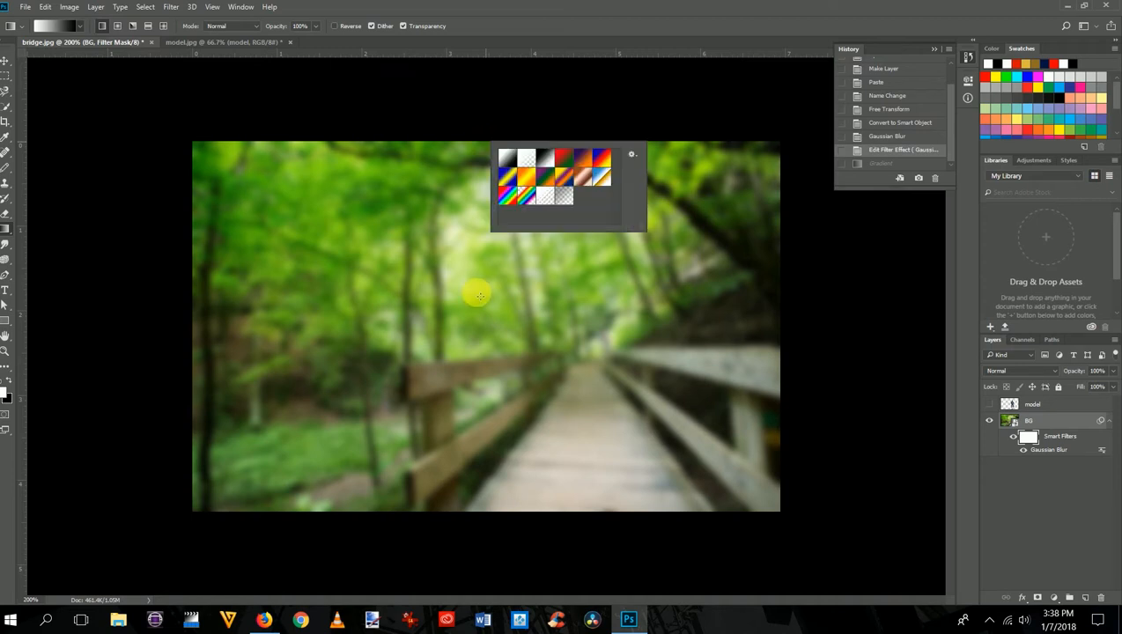
pyautogui.click(447, 199)
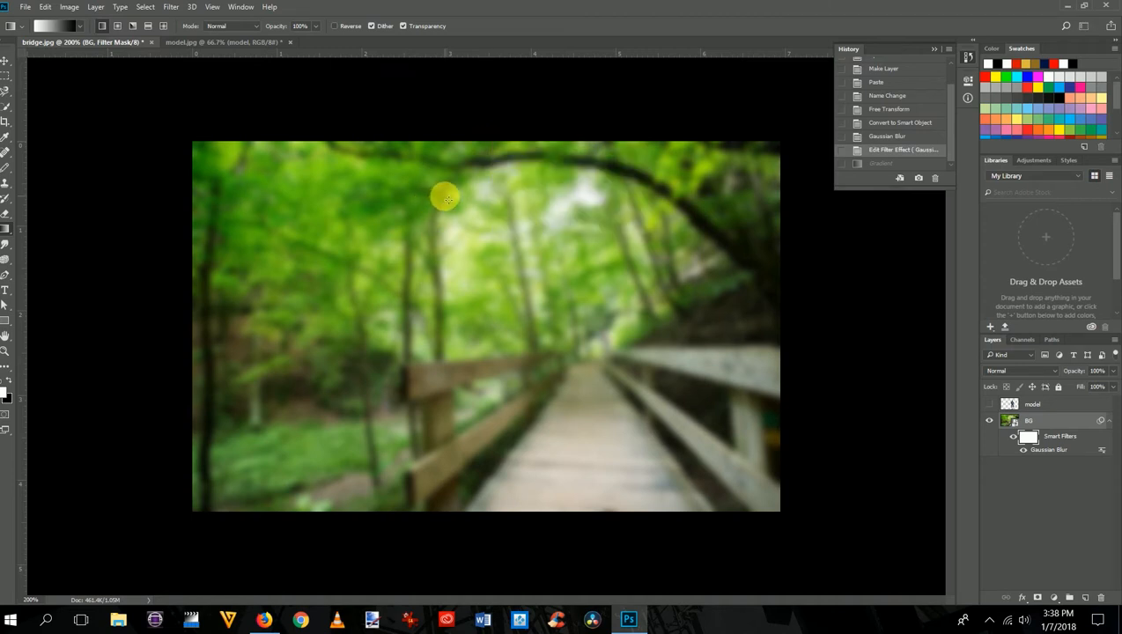
pyautogui.moveTo(483, 144); pyautogui.dragTo(484, 526)
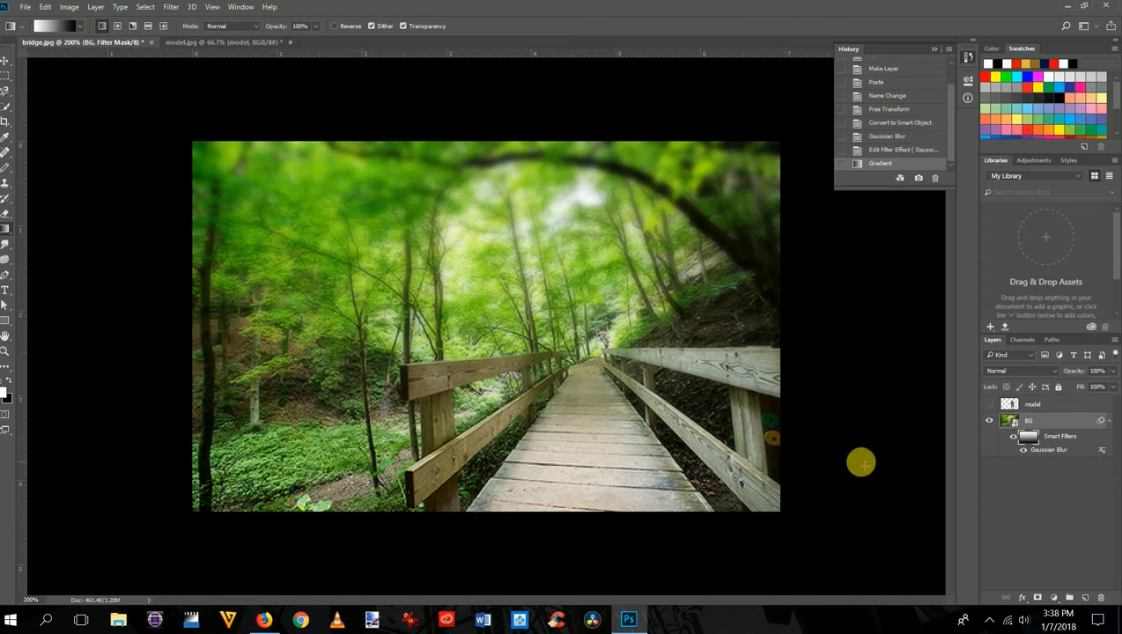
pyautogui.hotkey('ctrl', 'z')
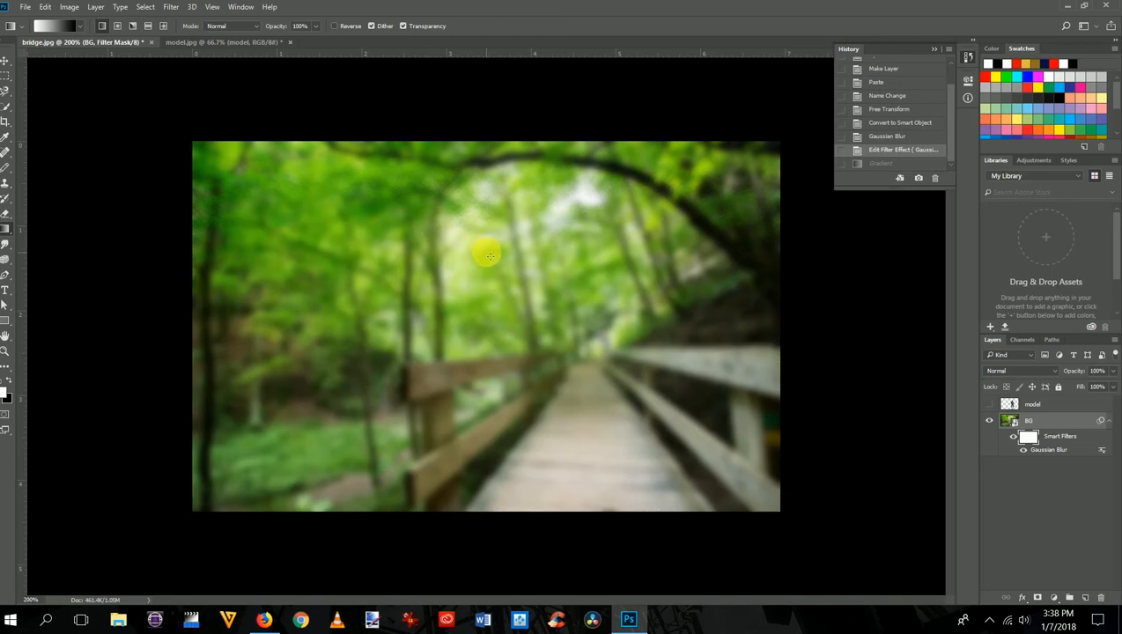
pyautogui.moveTo(487, 253); pyautogui.dragTo(491, 539)
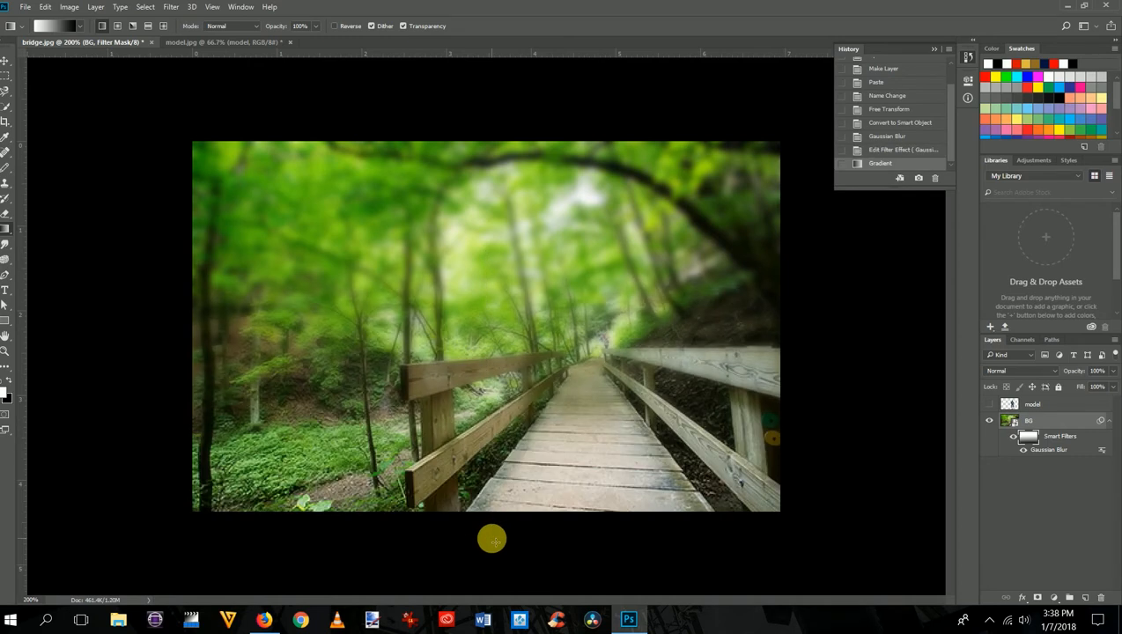
pyautogui.hotkey('ctrl', 'z')
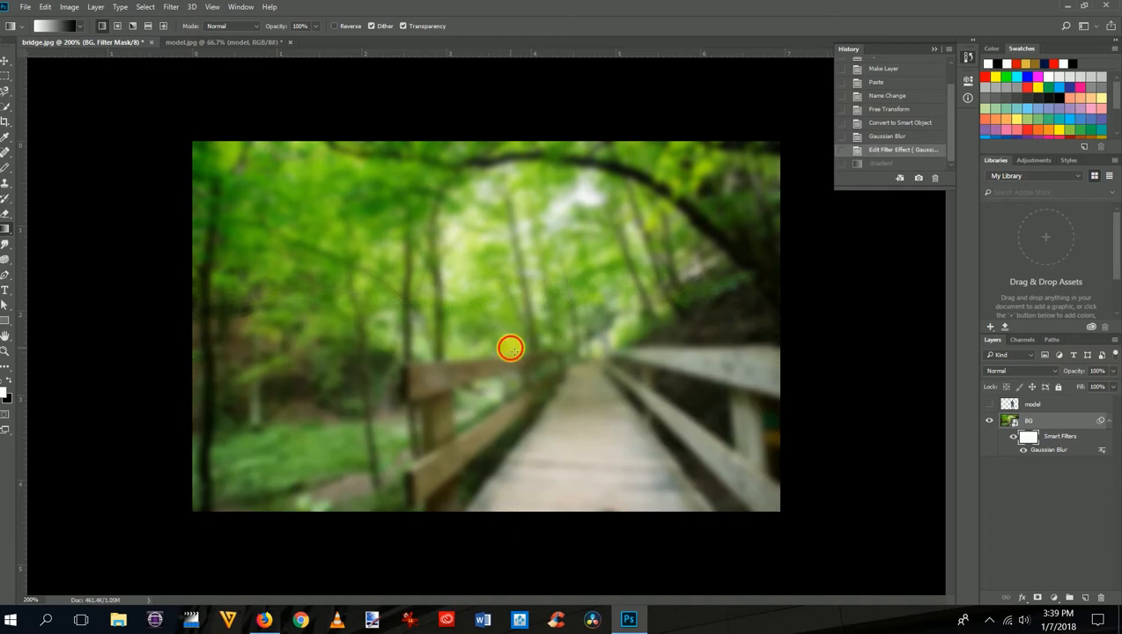
# Try a short gradient from handrail height to below the photo, check it with the model shown, hide her and undo the gradient
pyautogui.moveTo(511, 350); pyautogui.dragTo(520, 555)
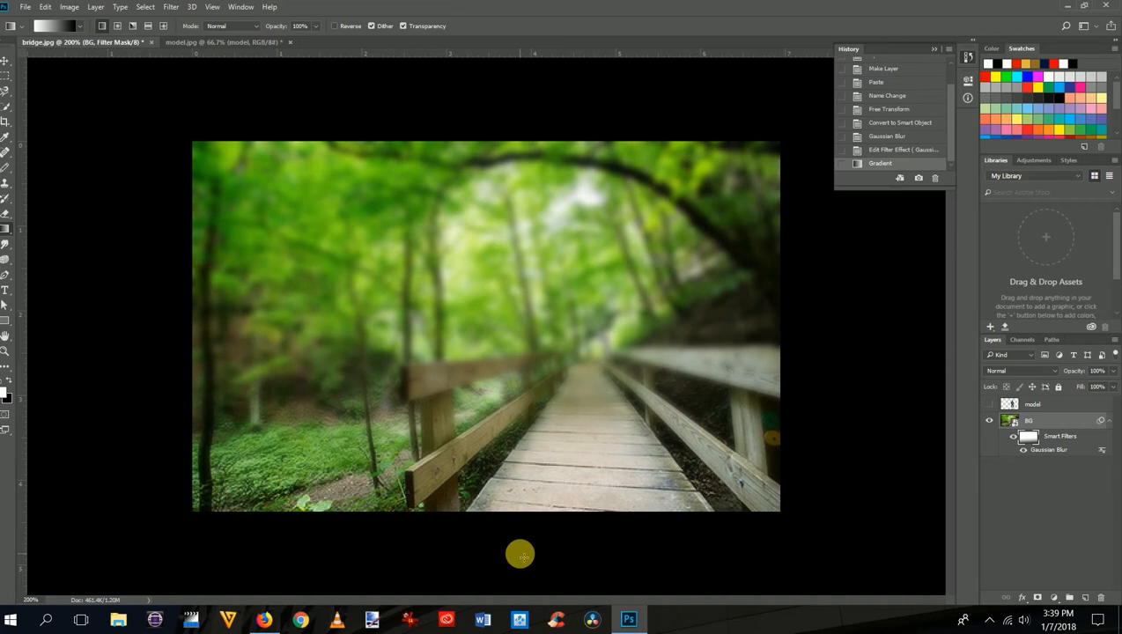
pyautogui.click(990, 405)
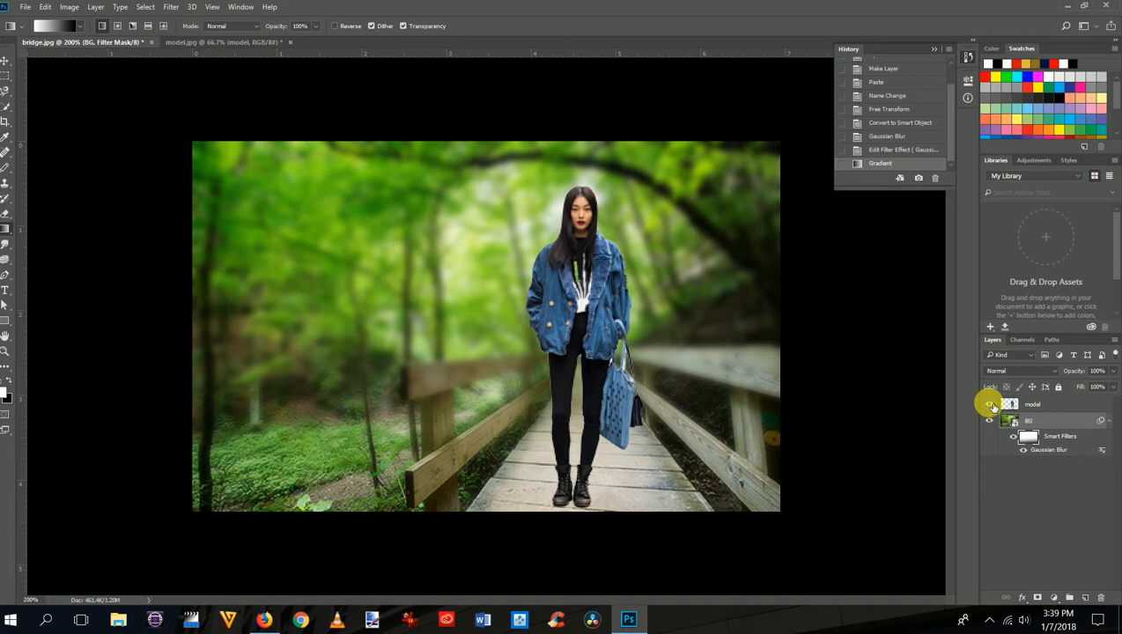
pyautogui.click(990, 405)
pyautogui.hotkey('ctrl', 'z')
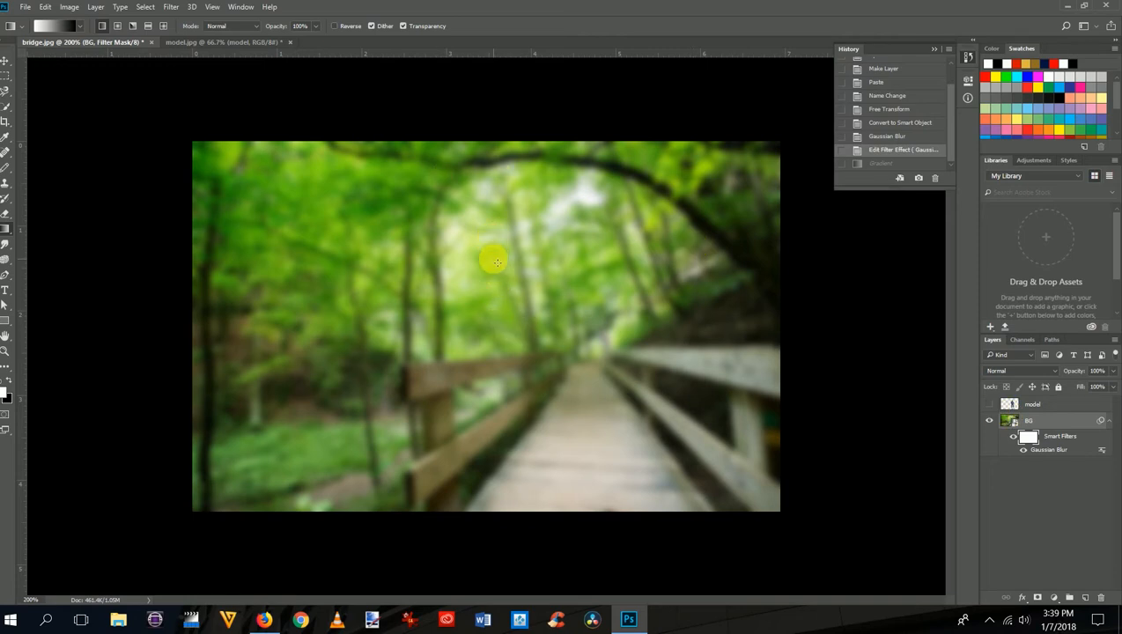
# Draw a vertical white-to-black gradient on the filter mask from a third down the photo to below its lower edge, and show the model
pyautogui.moveTo(493, 258); pyautogui.dragTo(493, 557)
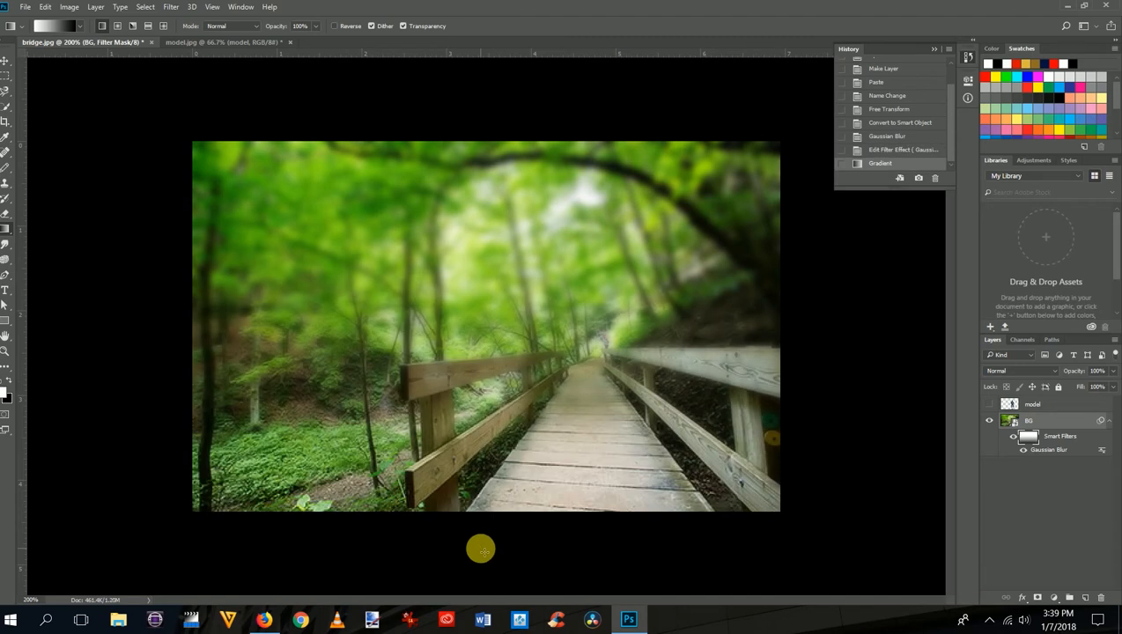
pyautogui.click(990, 404)
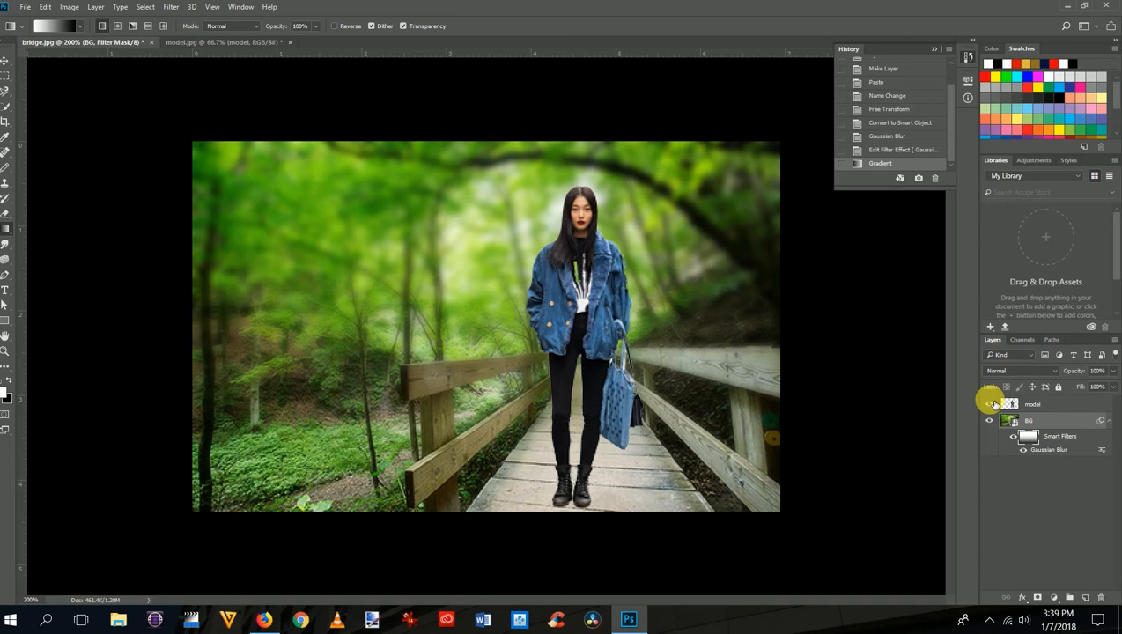
# Add a Hue/Saturation adjustment layer masked to the outline of the model layer and display its layer mask alone
pyautogui.click(1042, 405)
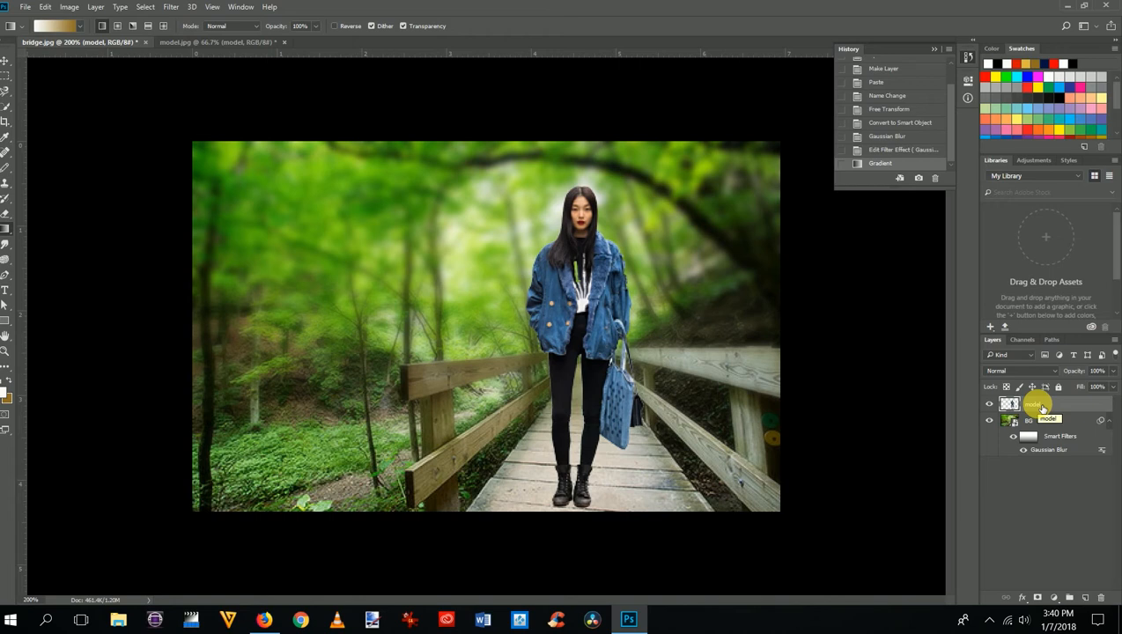
pyautogui.keyDown('ctrl'); pyautogui.click(1010, 406); pyautogui.keyUp('ctrl')
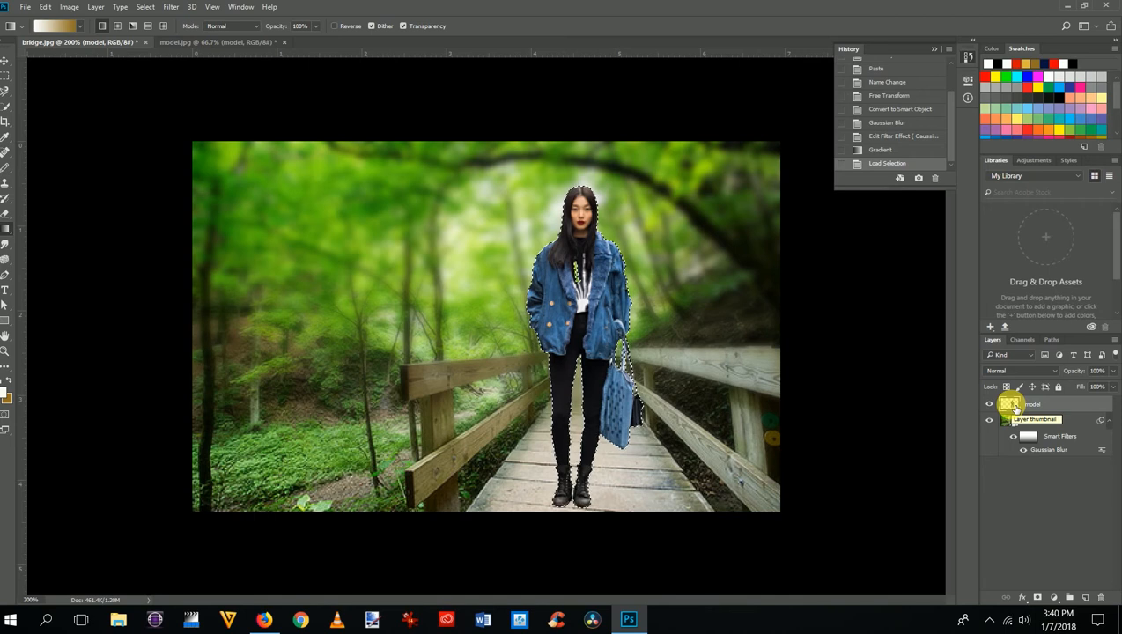
pyautogui.click(1055, 599)
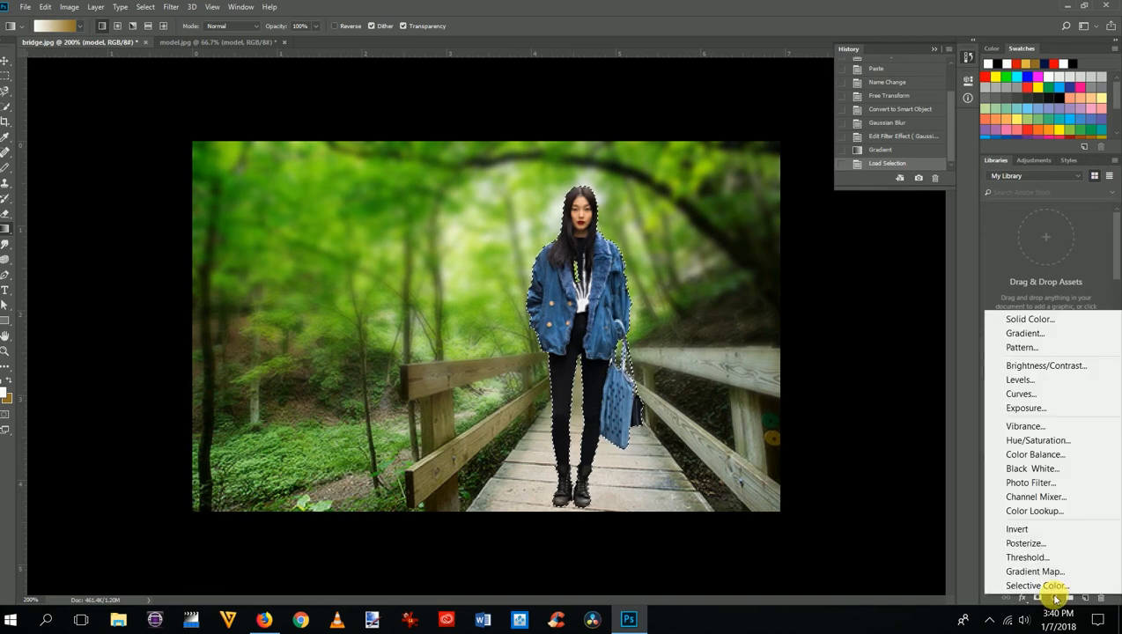
pyautogui.click(1035, 441)
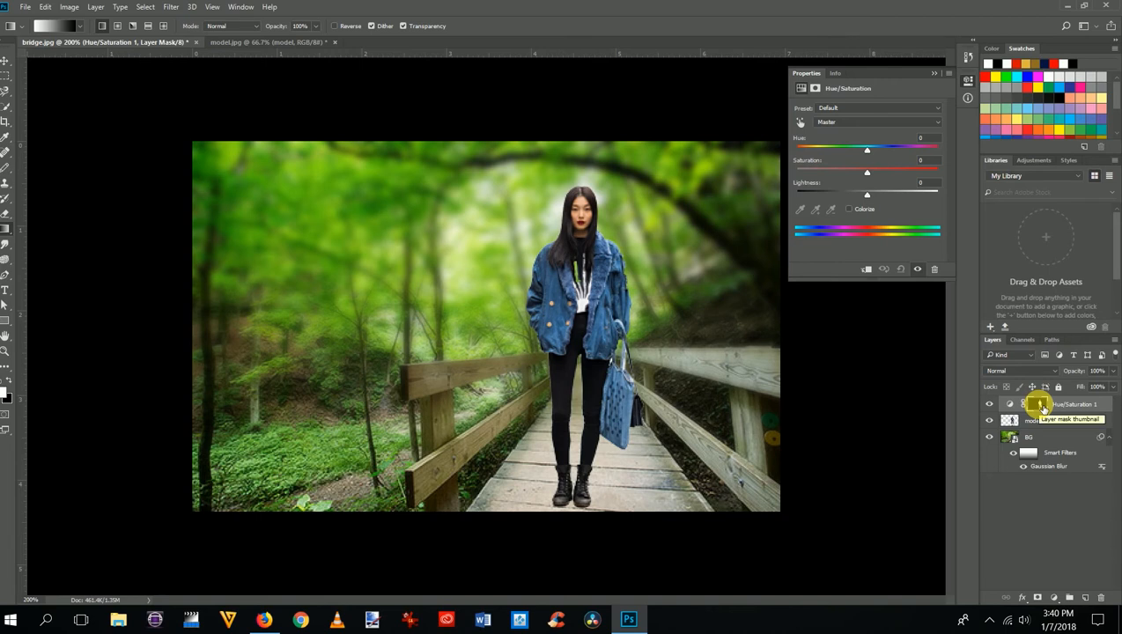
pyautogui.click(1042, 407)
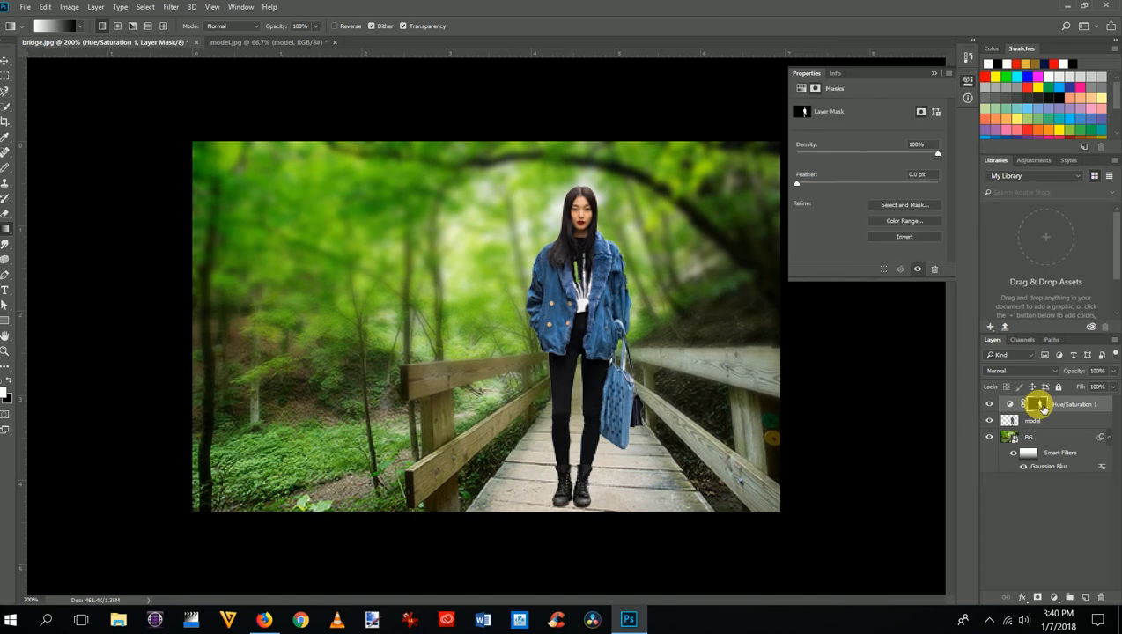
pyautogui.keyDown('alt'); pyautogui.click(1042, 406); pyautogui.keyUp('alt')
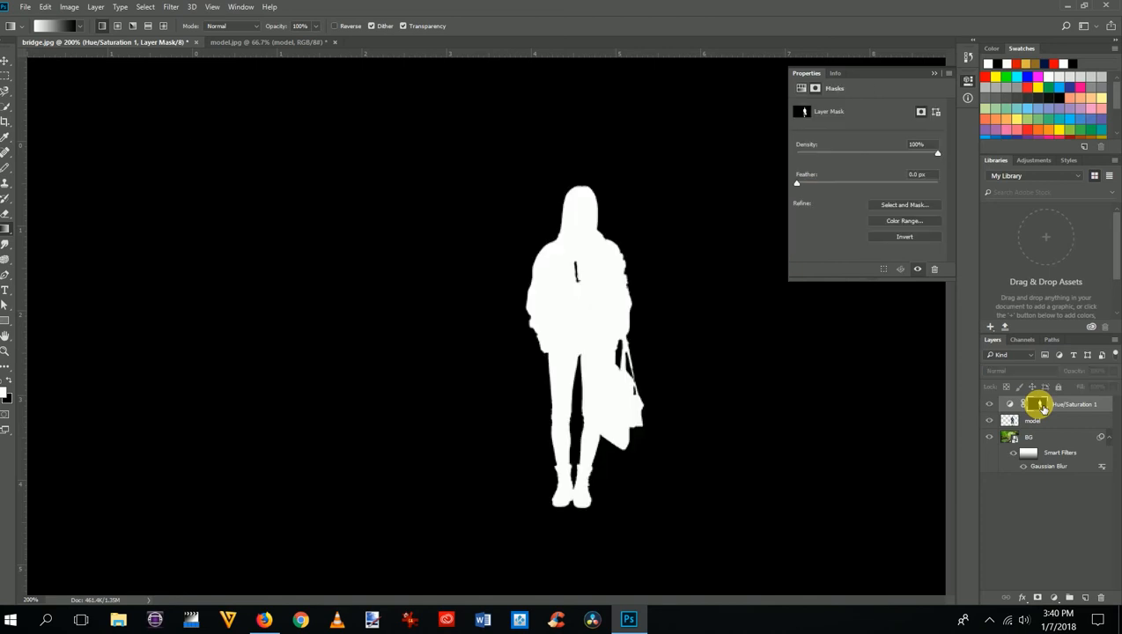
# Switch to the Brush tool with black as the foreground colour and reduce its size to 15 px
pyautogui.click(11, 388)
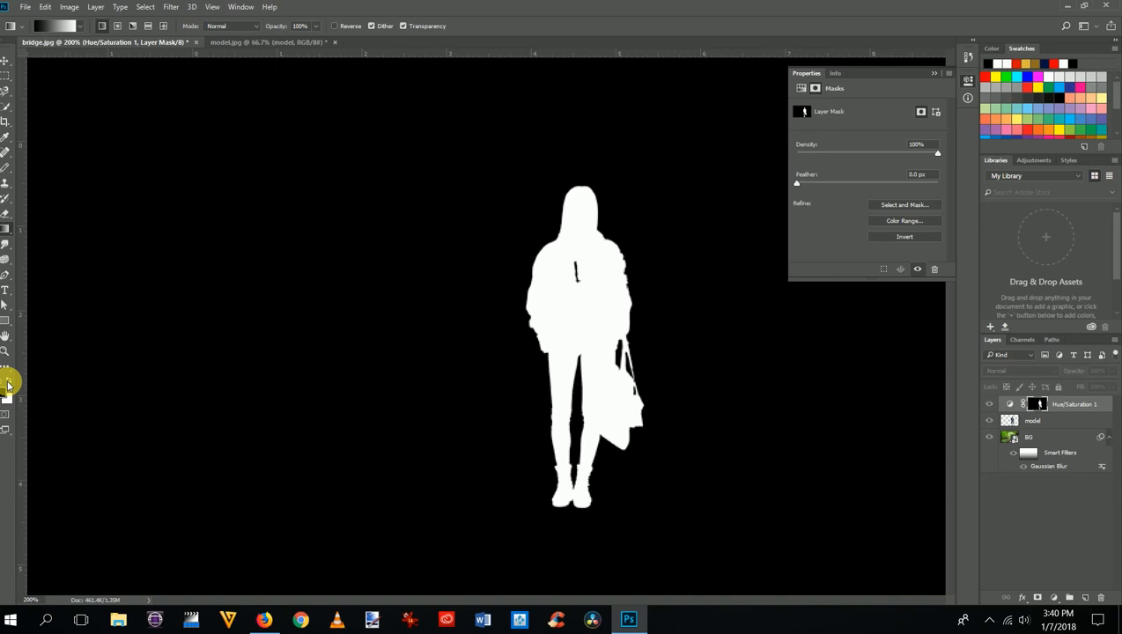
pyautogui.click(8, 197)
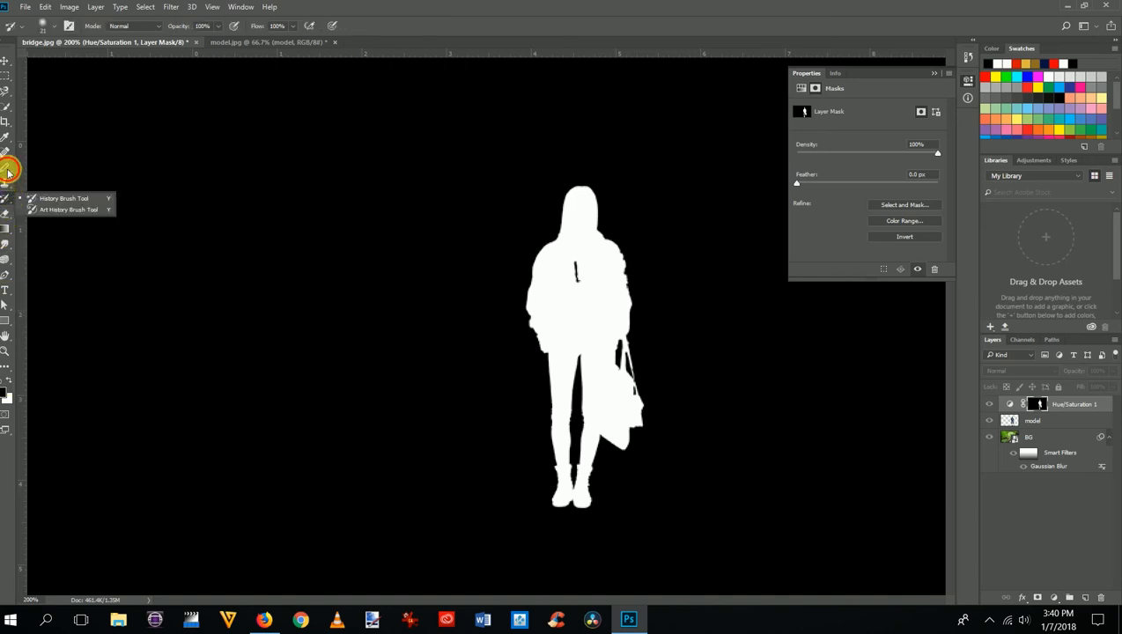
pyautogui.click(8, 172)
pyautogui.click(49, 167)
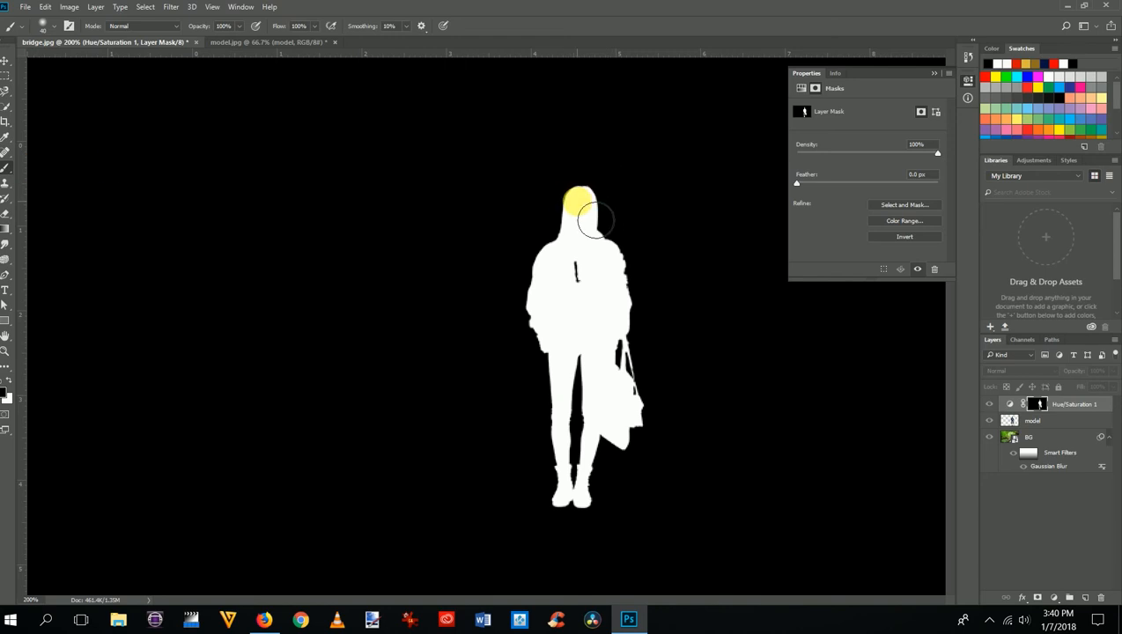
pyautogui.press('[')
pyautogui.press('[')
pyautogui.press('[')
pyautogui.press('[')
pyautogui.press('[')
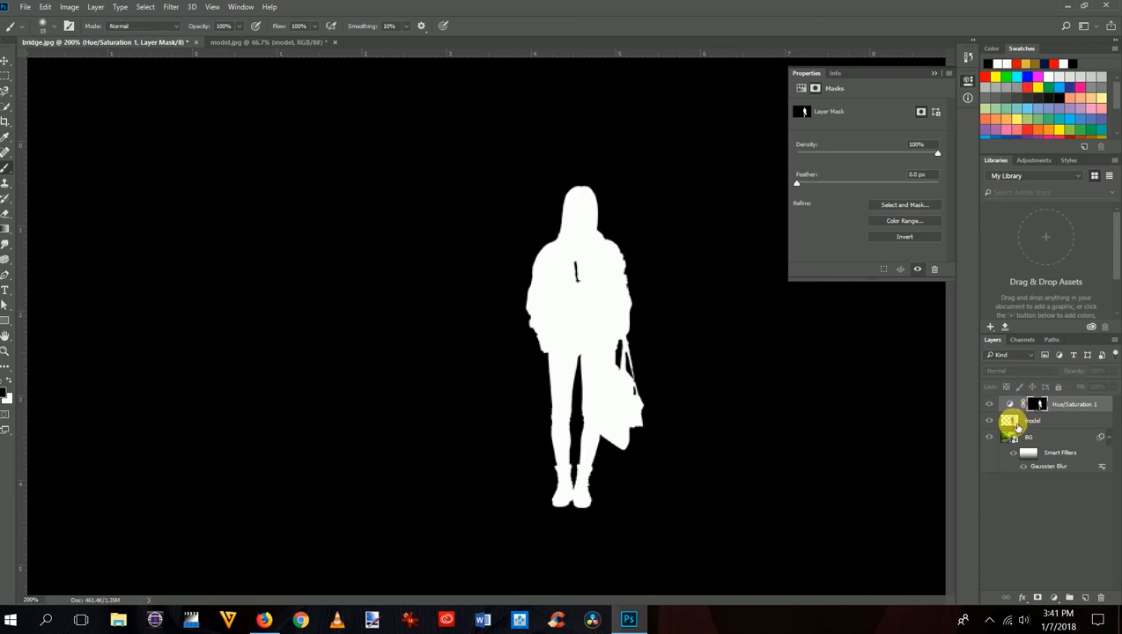
# Paint black over the model's face on the Hue/Saturation mask with the soft 15 px brush, and check the mask alone
pyautogui.click(1015, 427)
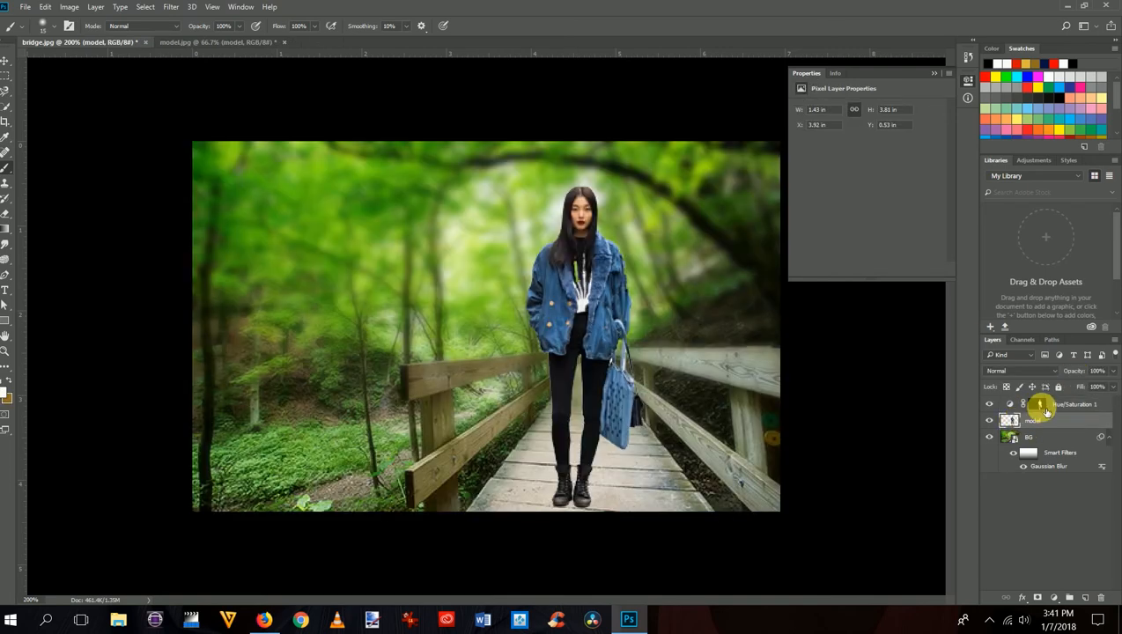
pyautogui.click(1042, 405)
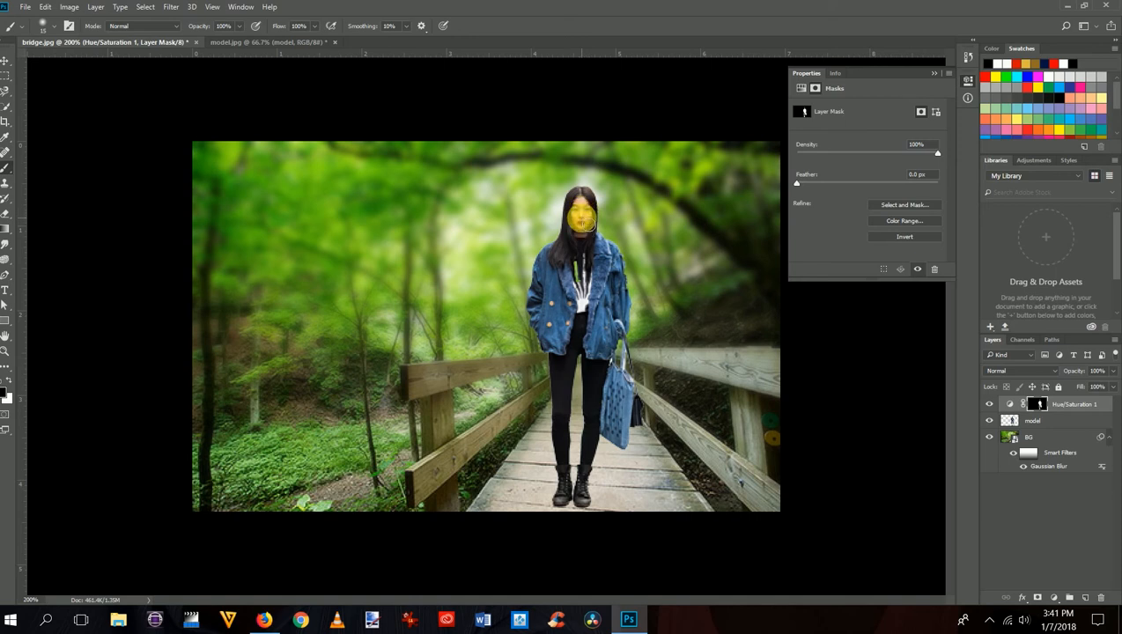
pyautogui.rightClick(583, 221)
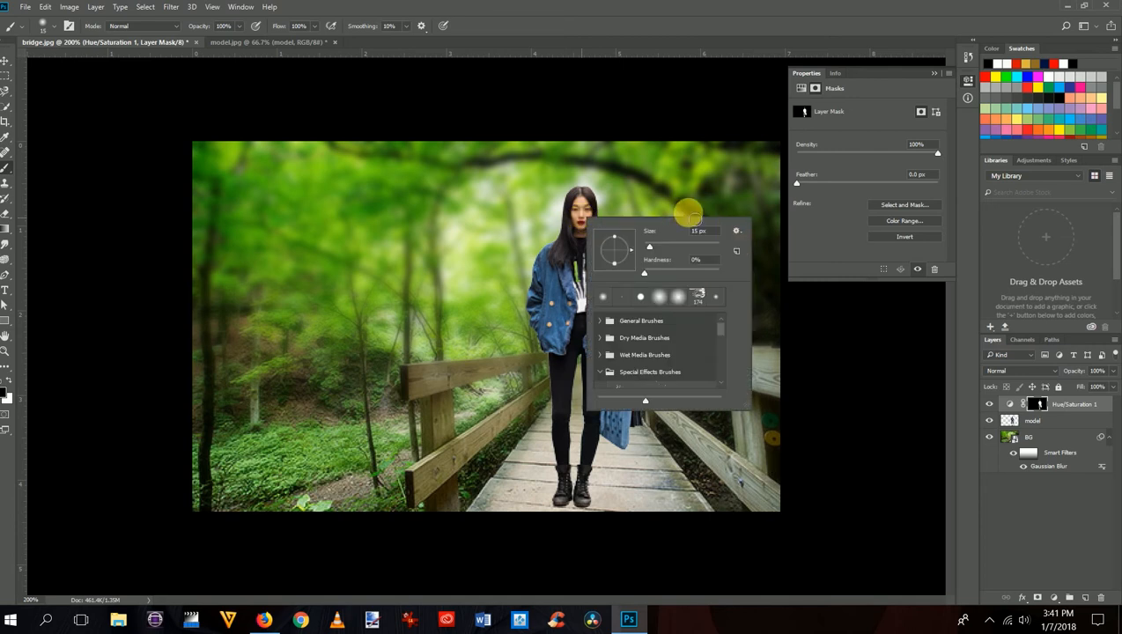
pyautogui.click(582, 213)
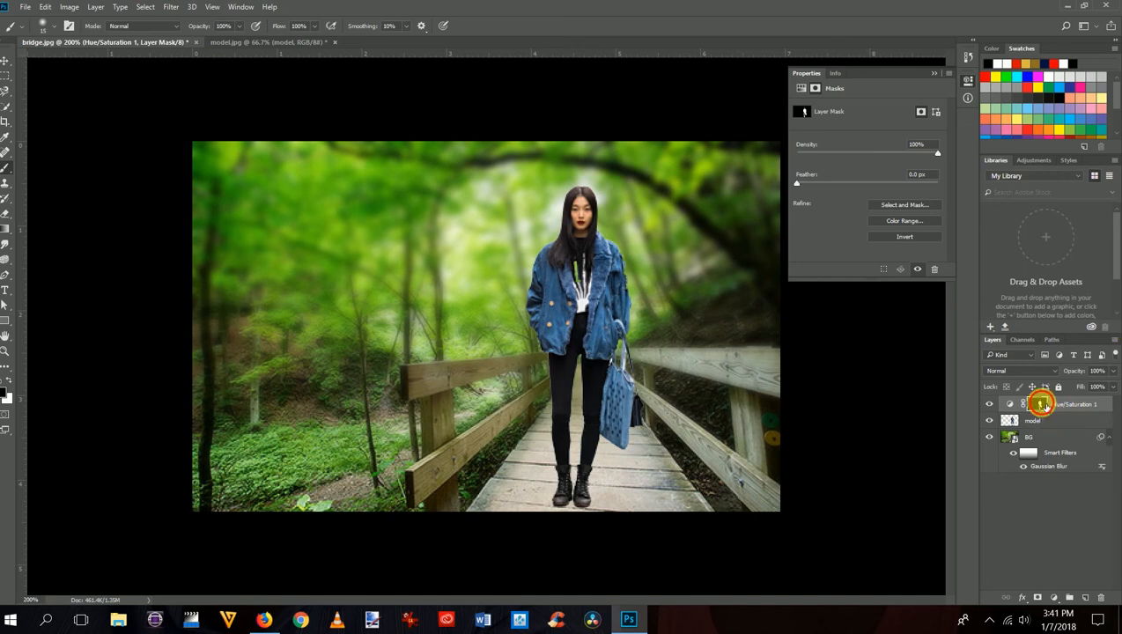
pyautogui.keyDown('alt'); pyautogui.click(1044, 405); pyautogui.keyUp('alt')
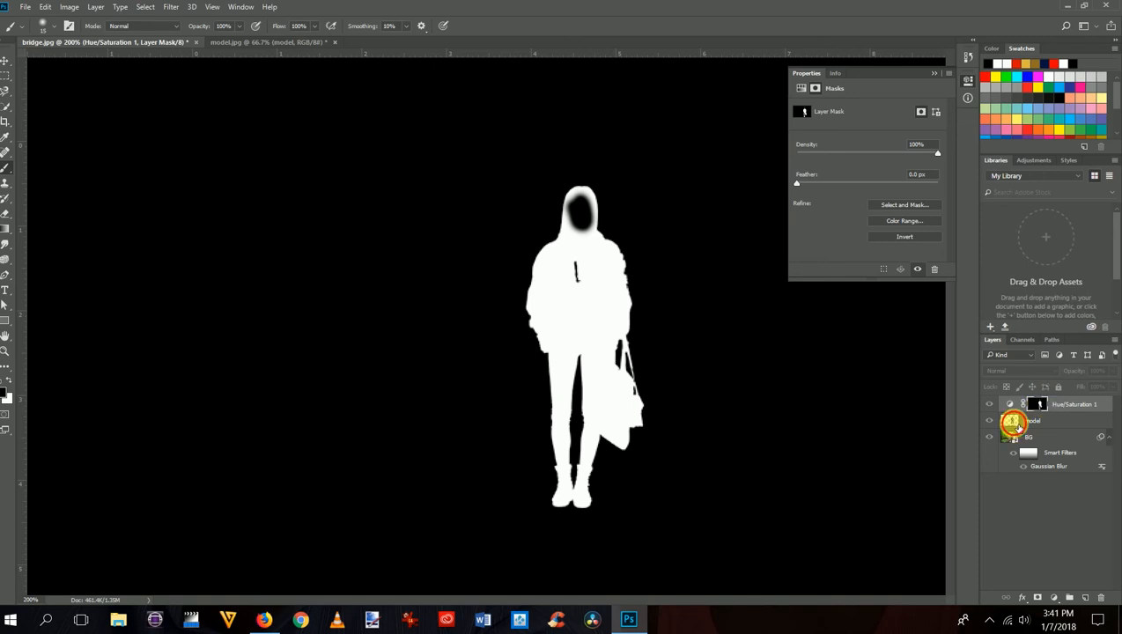
pyautogui.click(1013, 422)
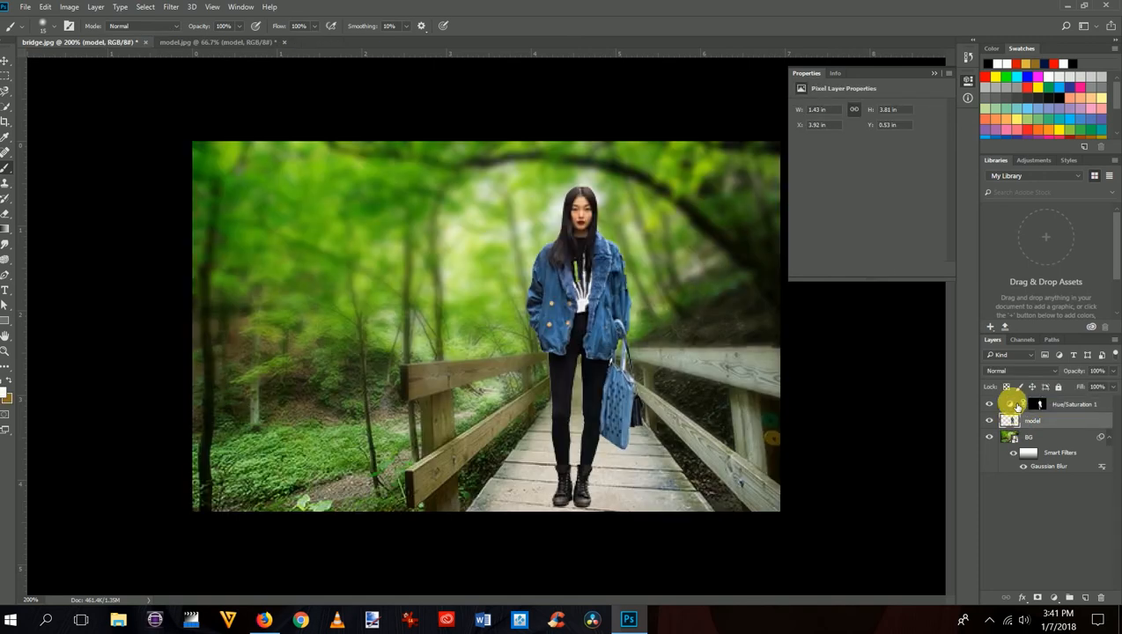
# Set the Hue/Saturation adjustment's saturation to -20 and its lightness to -25, and collapse its properties
pyautogui.click(1018, 405)
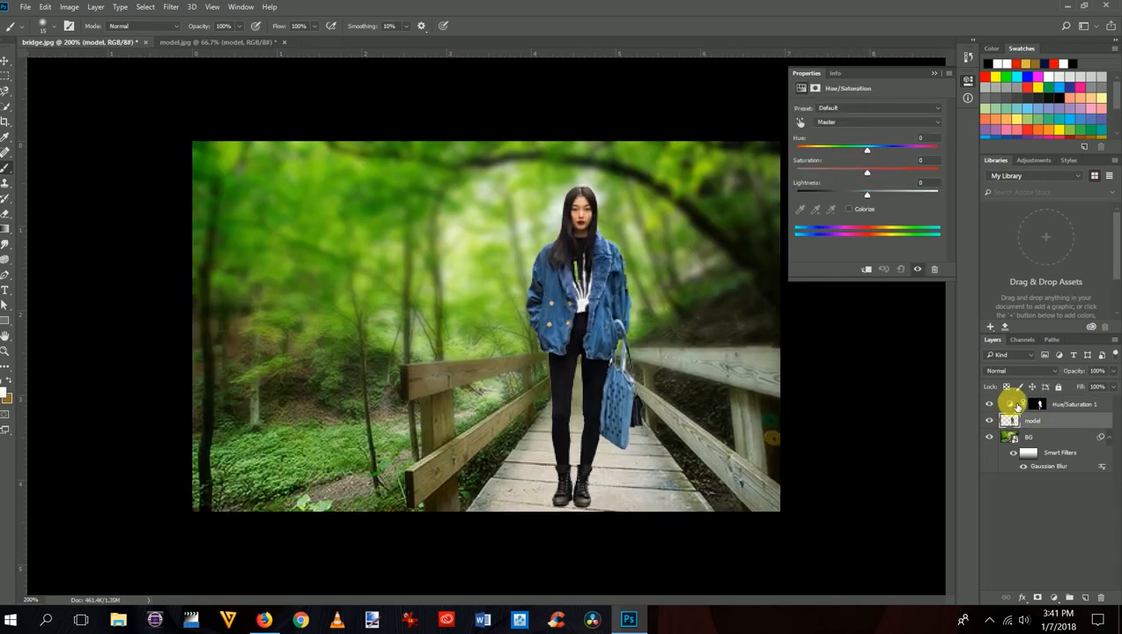
pyautogui.click(867, 174)
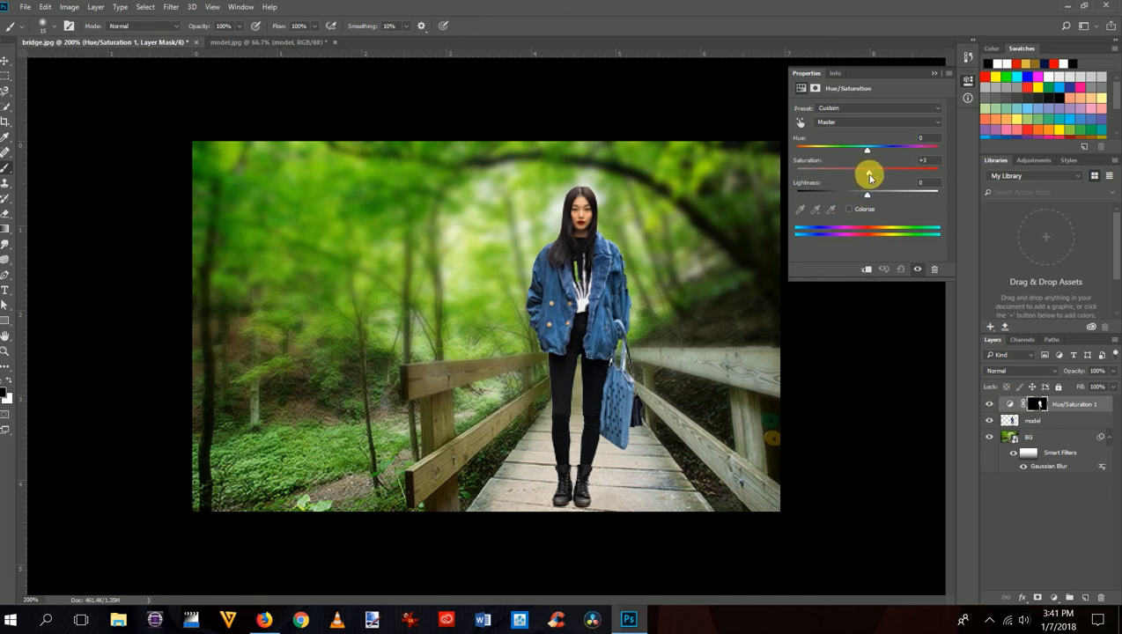
pyautogui.moveTo(867, 174); pyautogui.dragTo(851, 199)
pyautogui.click(864, 197)
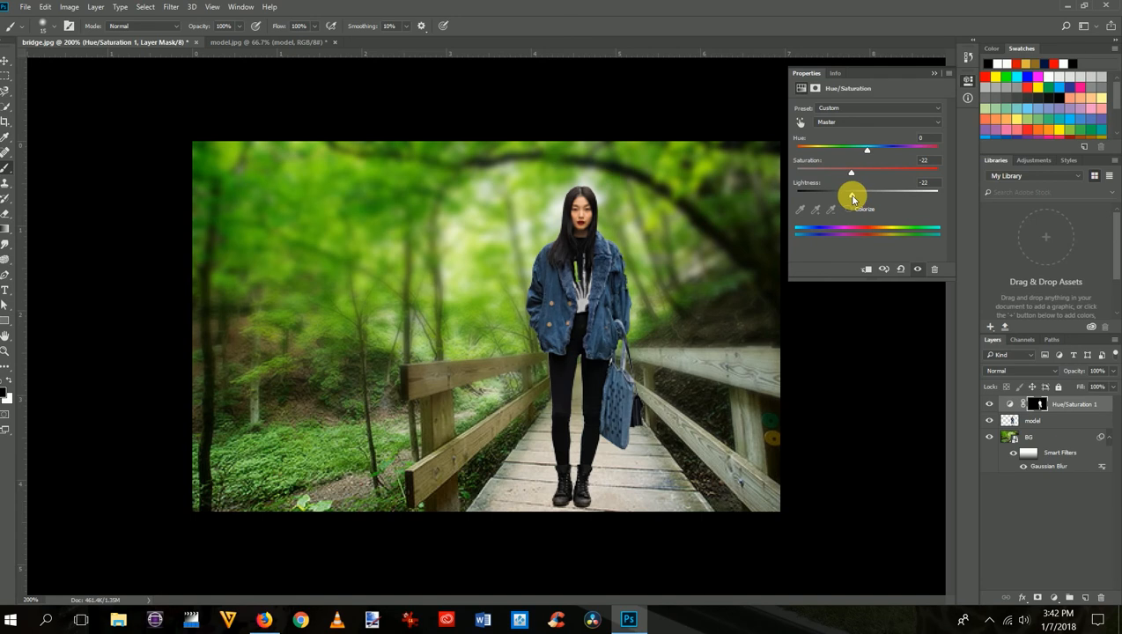
pyautogui.moveTo(852, 199); pyautogui.dragTo(851, 200)
pyautogui.moveTo(851, 200); pyautogui.dragTo(846, 202)
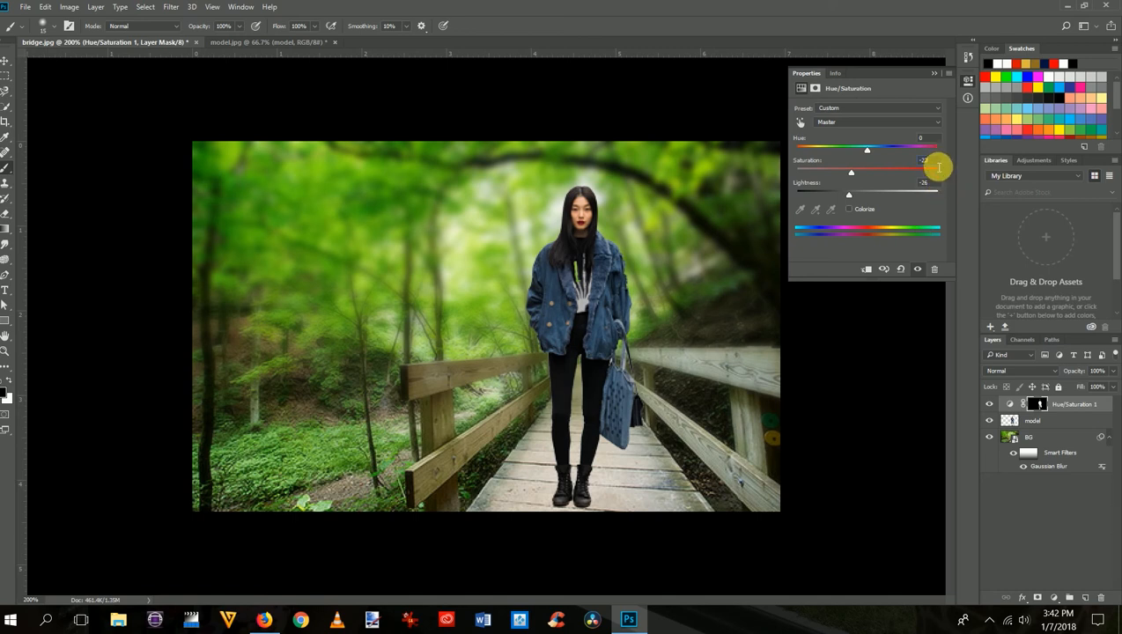
pyautogui.write('8')
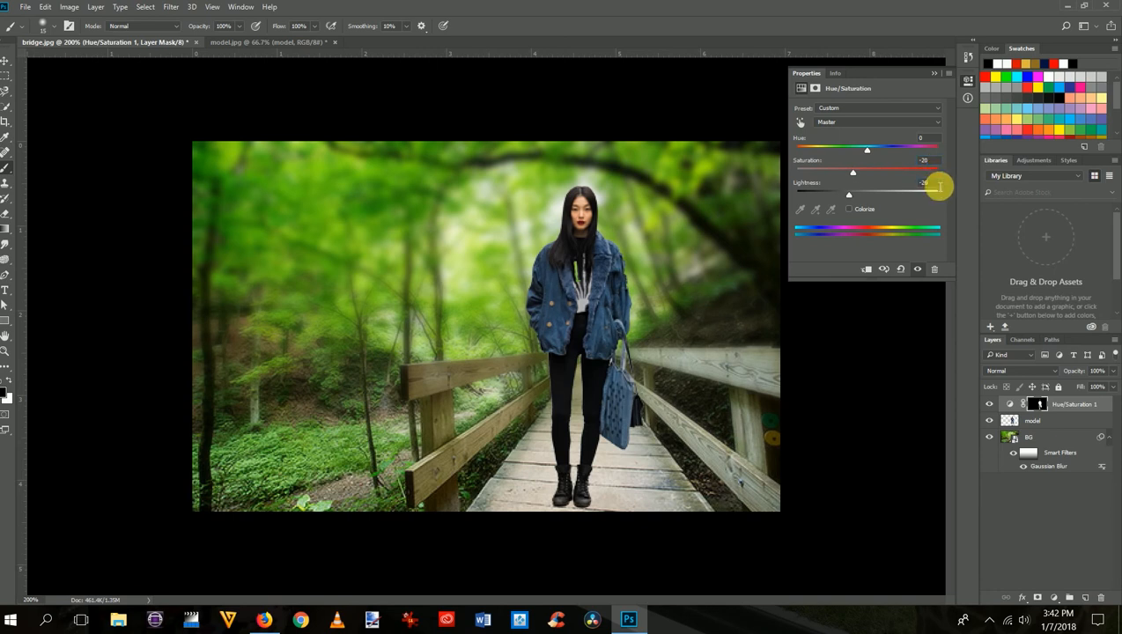
pyautogui.press('BackSpace')
pyautogui.write('5')
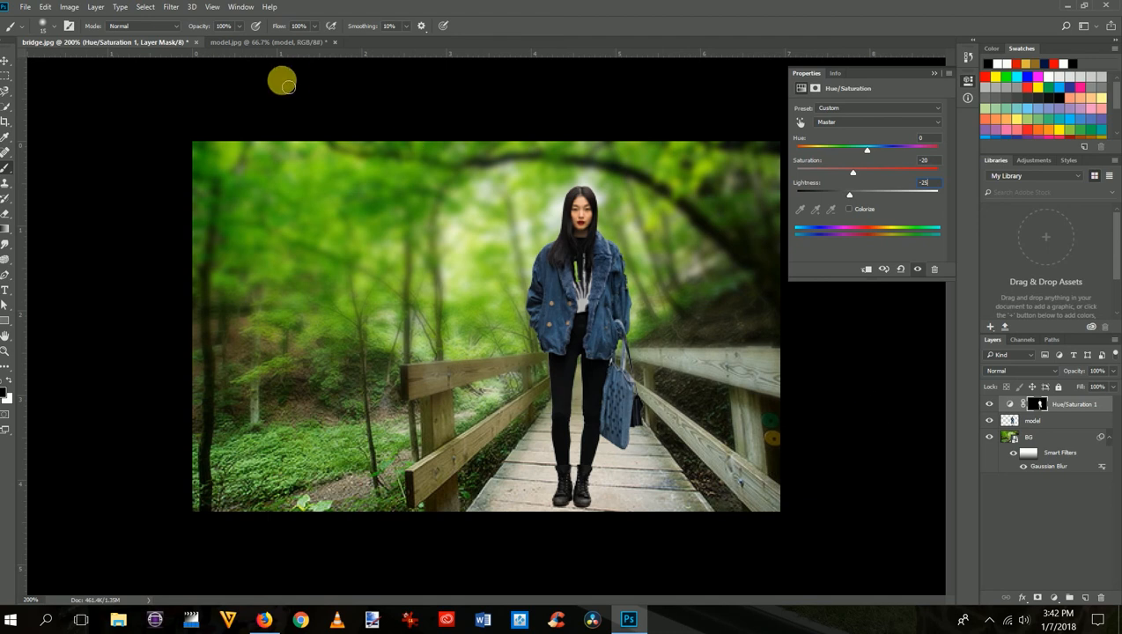
pyautogui.click(935, 72)
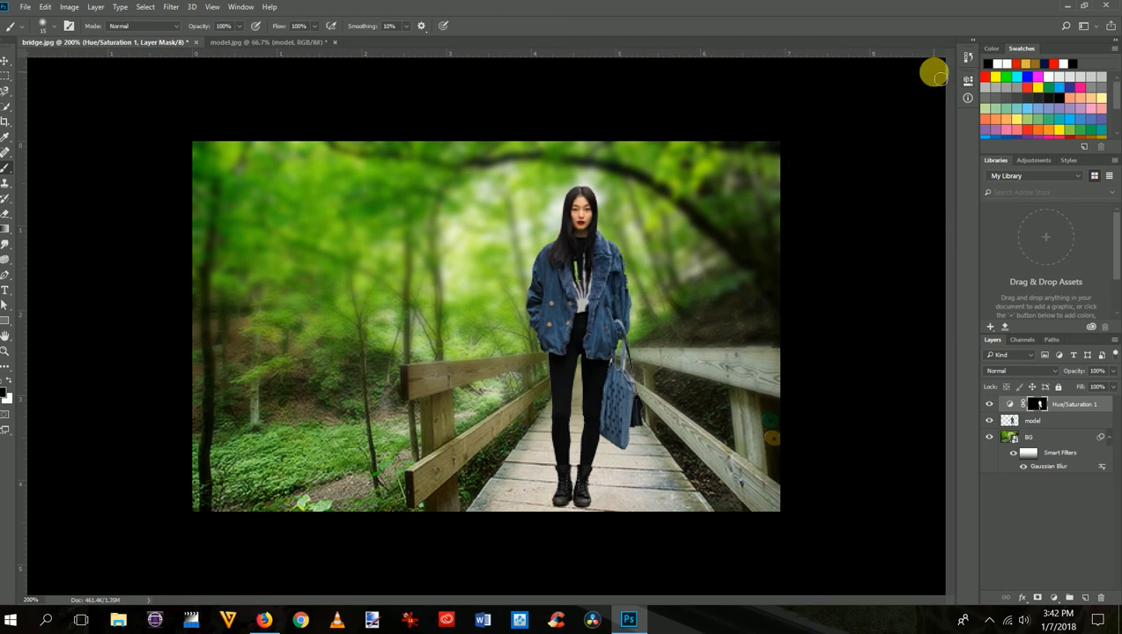
# Start exporting the composite as a PNG named "bridge model.png" and cancel the save
pyautogui.click(25, 6)
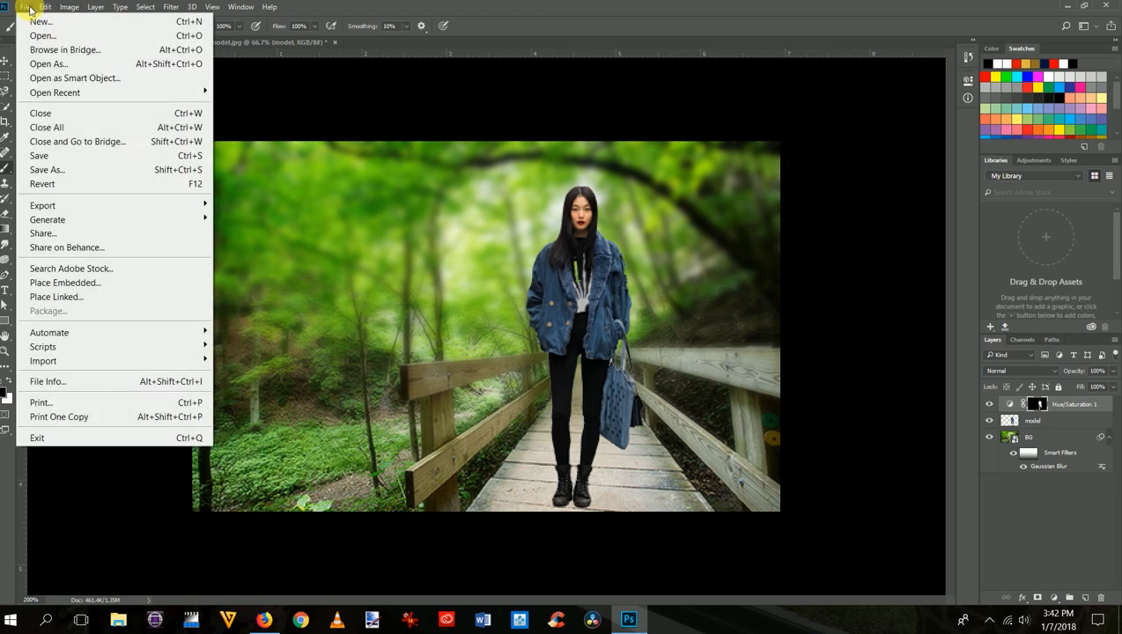
pyautogui.click(224, 204)
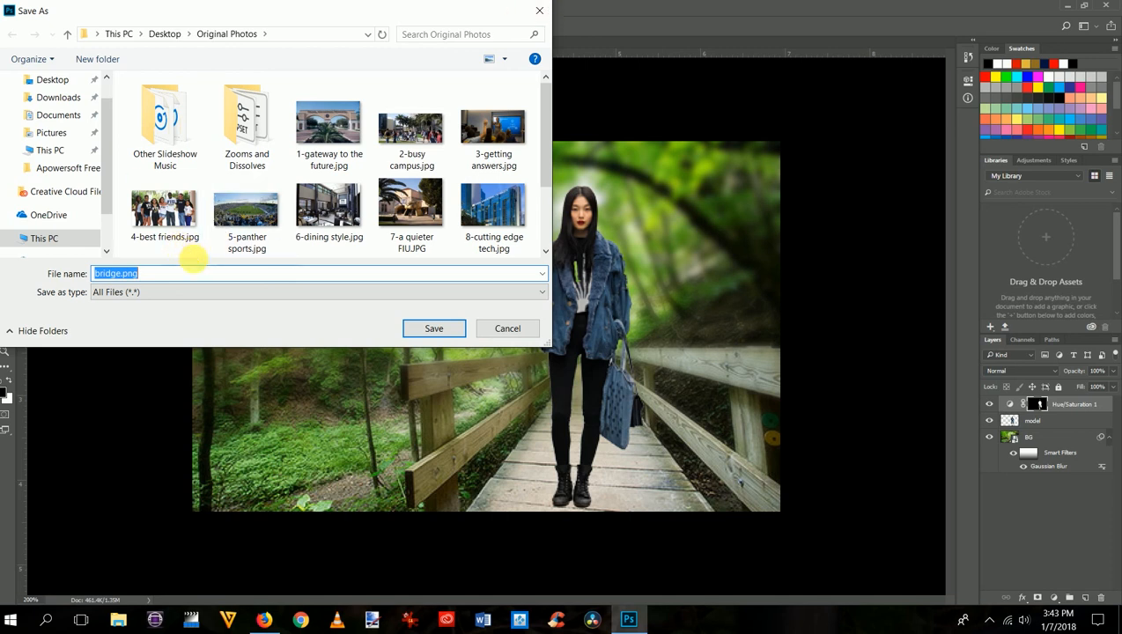
pyautogui.click(123, 274)
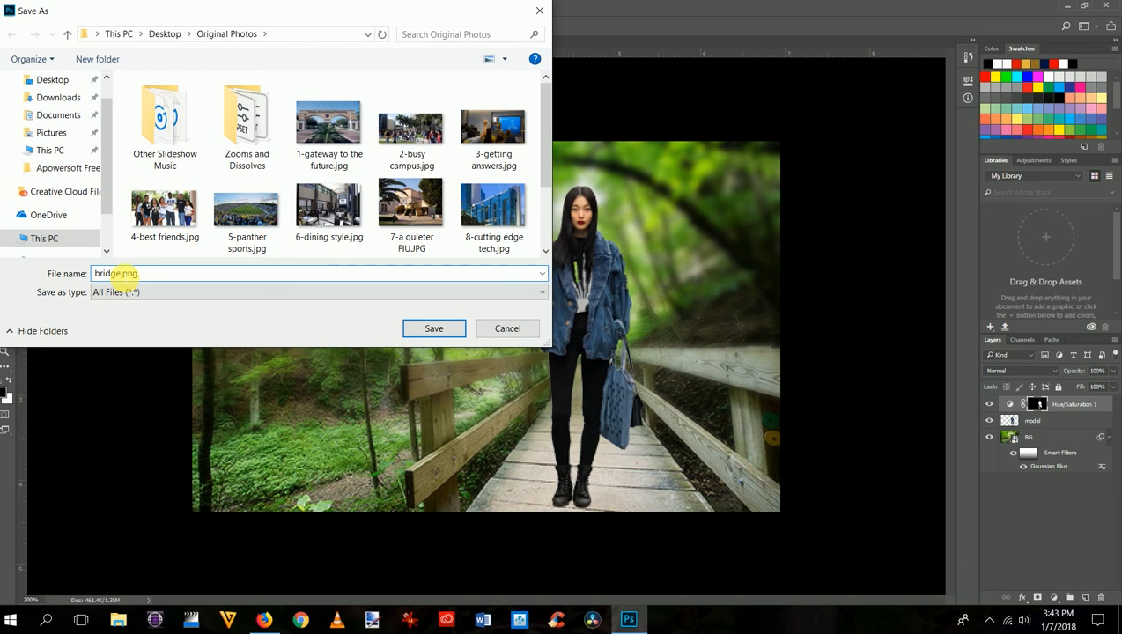
pyautogui.write('modde==el')
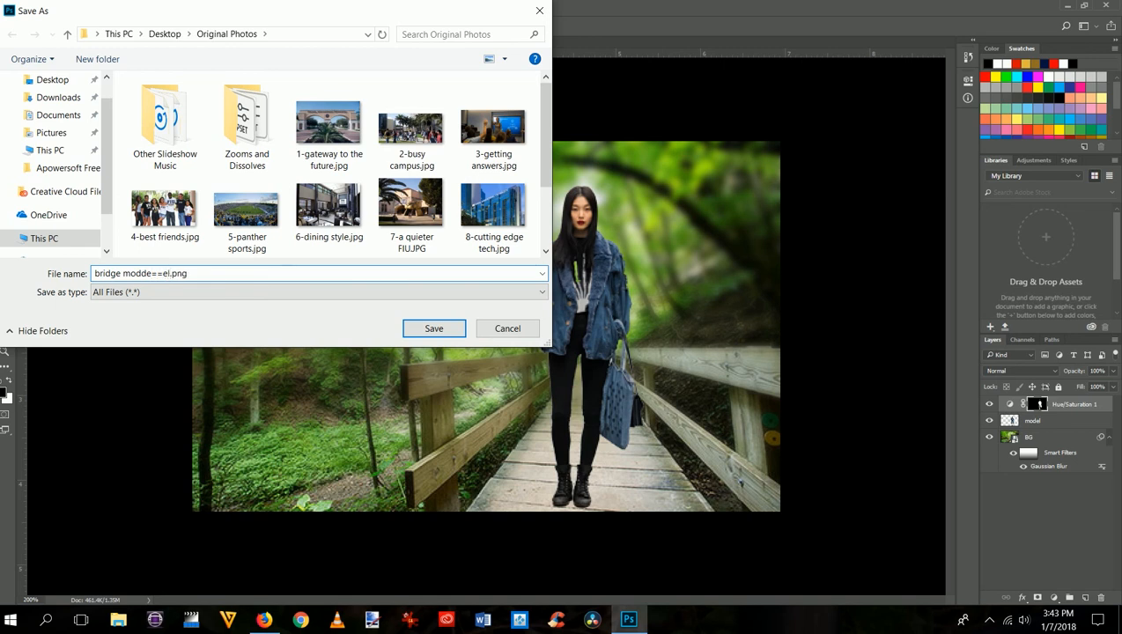
pyautogui.press('BackSpace')
pyautogui.press('BackSpace')
pyautogui.press('BackSpace')
pyautogui.press('BackSpace')
pyautogui.press('BackSpace')
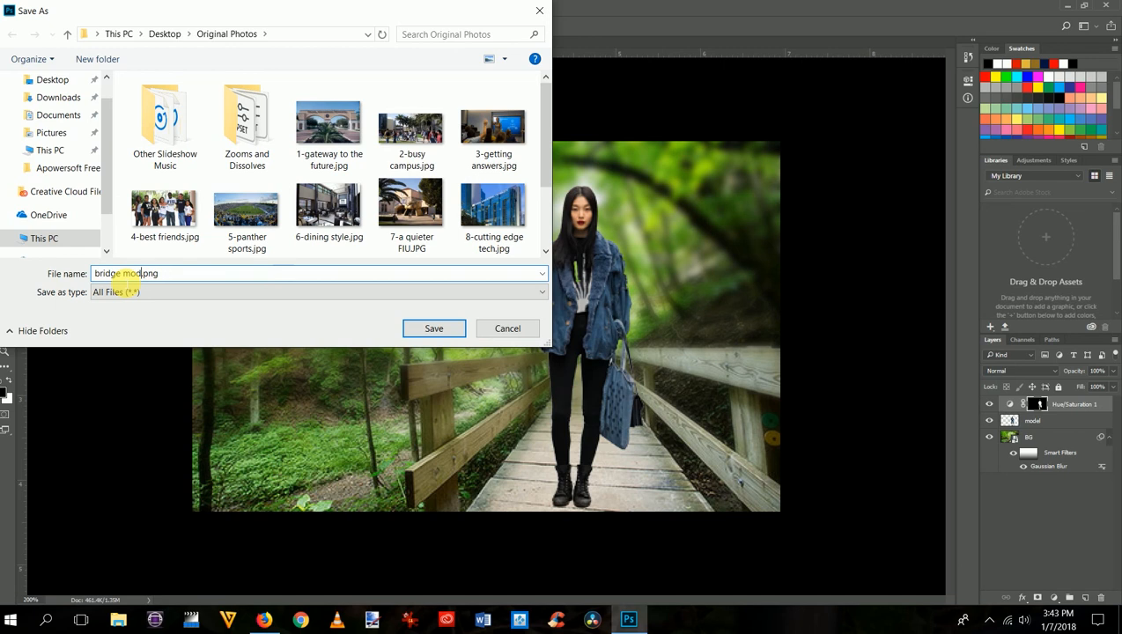
pyautogui.write('el')
pyautogui.click(511, 329)
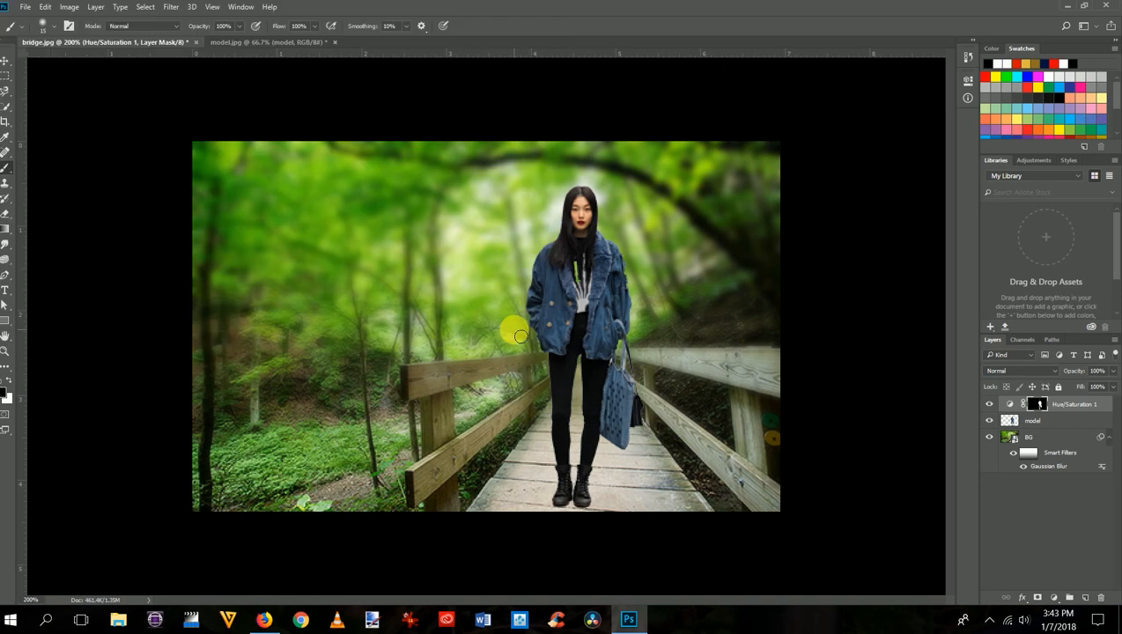